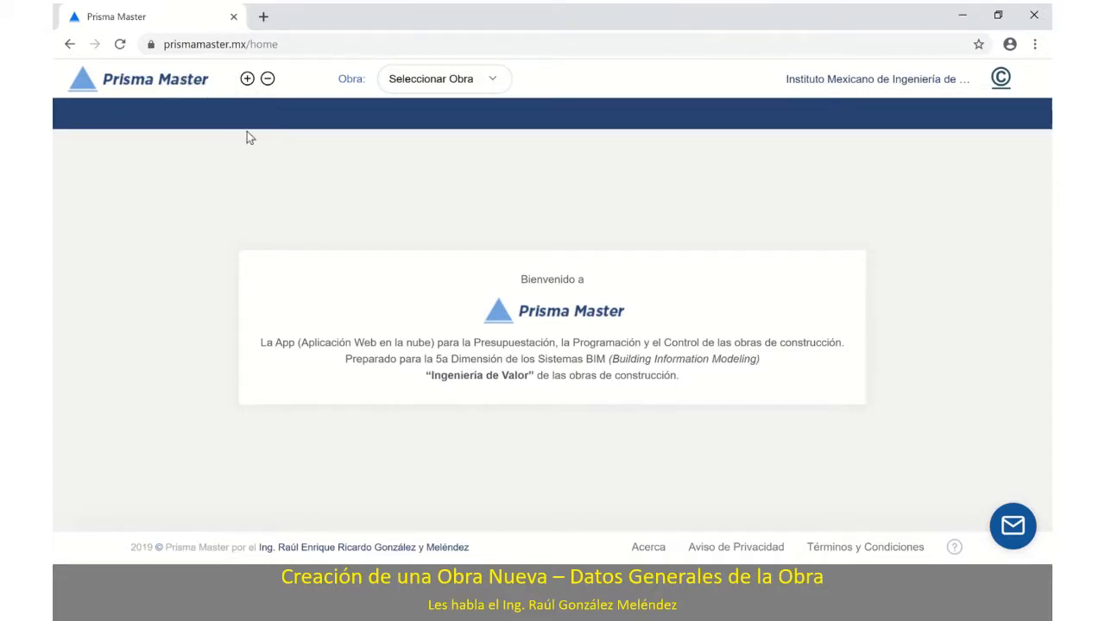
Open the form for creating a new obra
{"action": "left_click", "coordinate": [250, 81]}
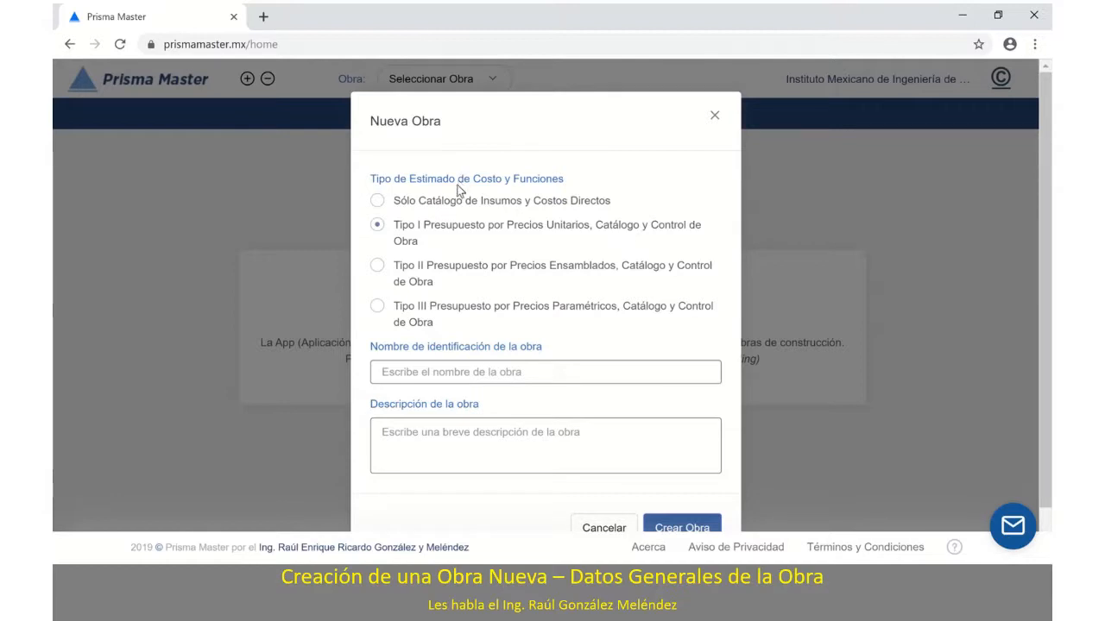
{"action": "left_click", "coordinate": [402, 371]}
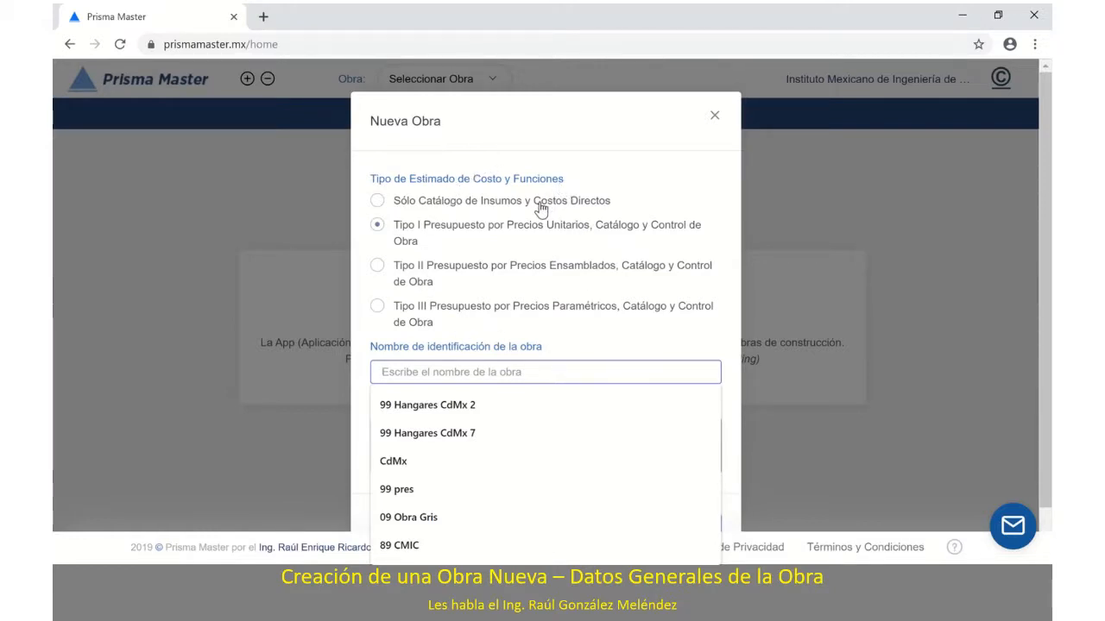
Examine the cost-estimate type options for the new obra, from the Insumos y Costos Directos catalogue through Tipo III
{"action": "left_click", "coordinate": [377, 201]}
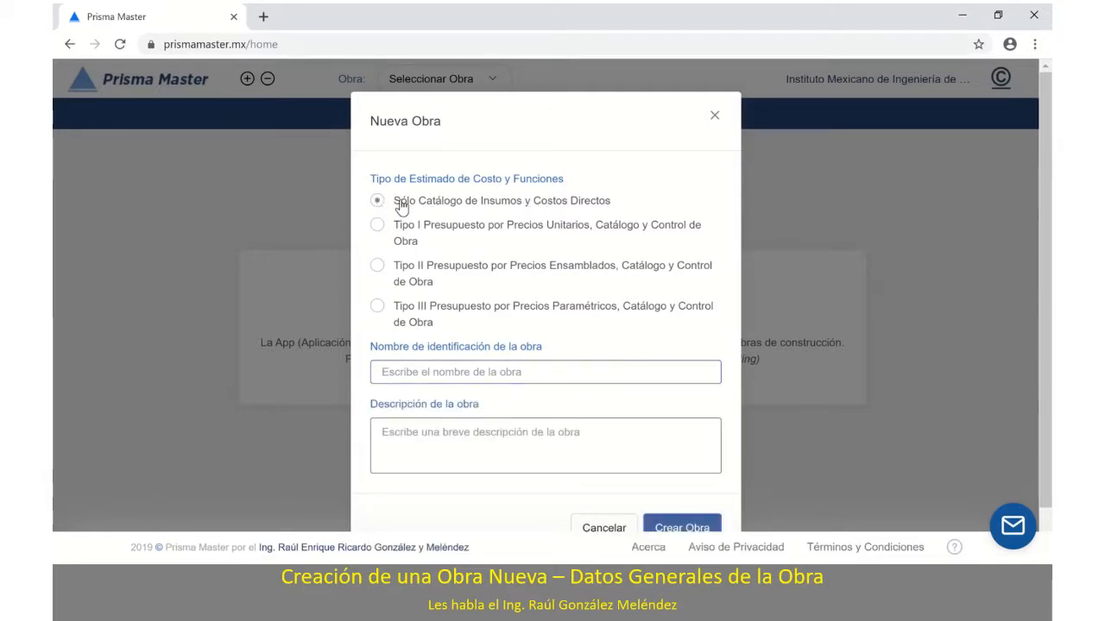
{"action": "left_click_drag", "start_coordinate": [396, 203], "coordinate": [612, 205]}
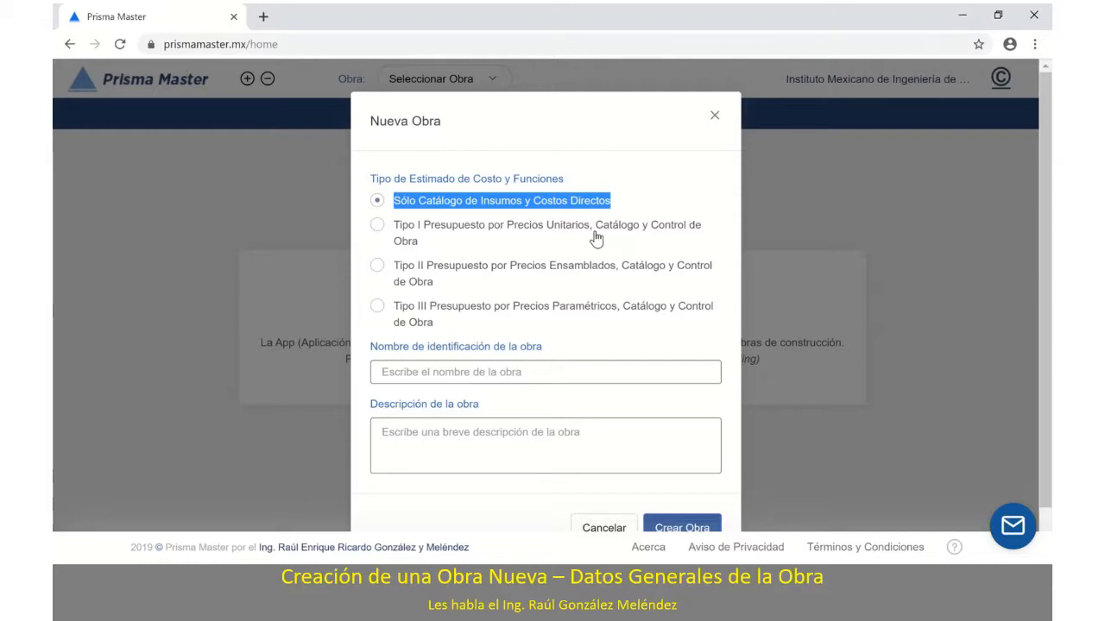
{"action": "left_click", "coordinate": [672, 202]}
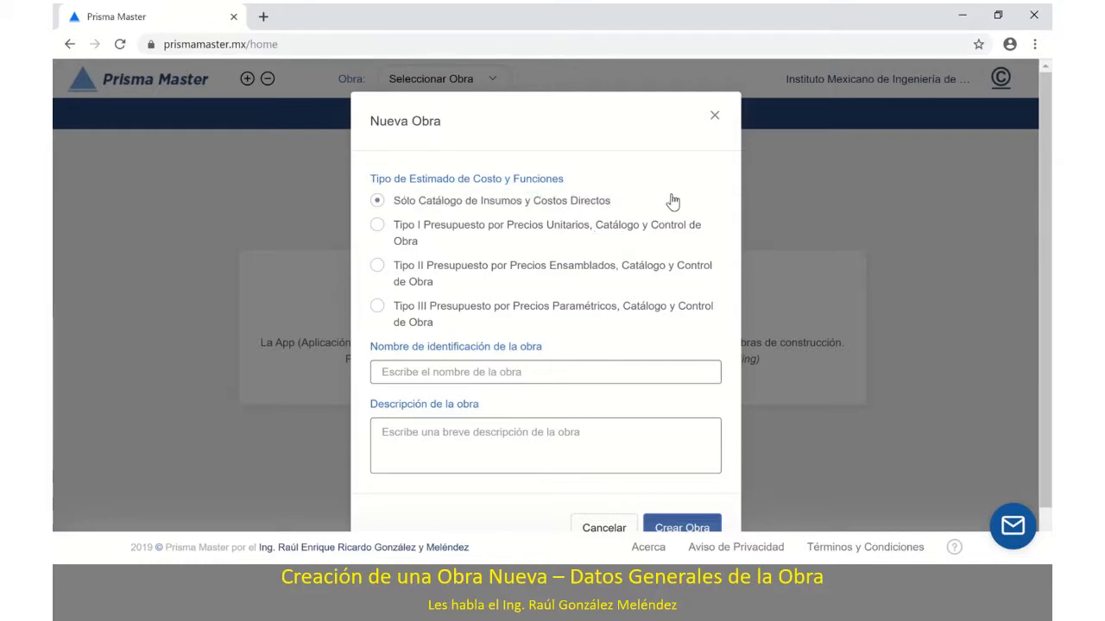
{"action": "left_click", "coordinate": [378, 225]}
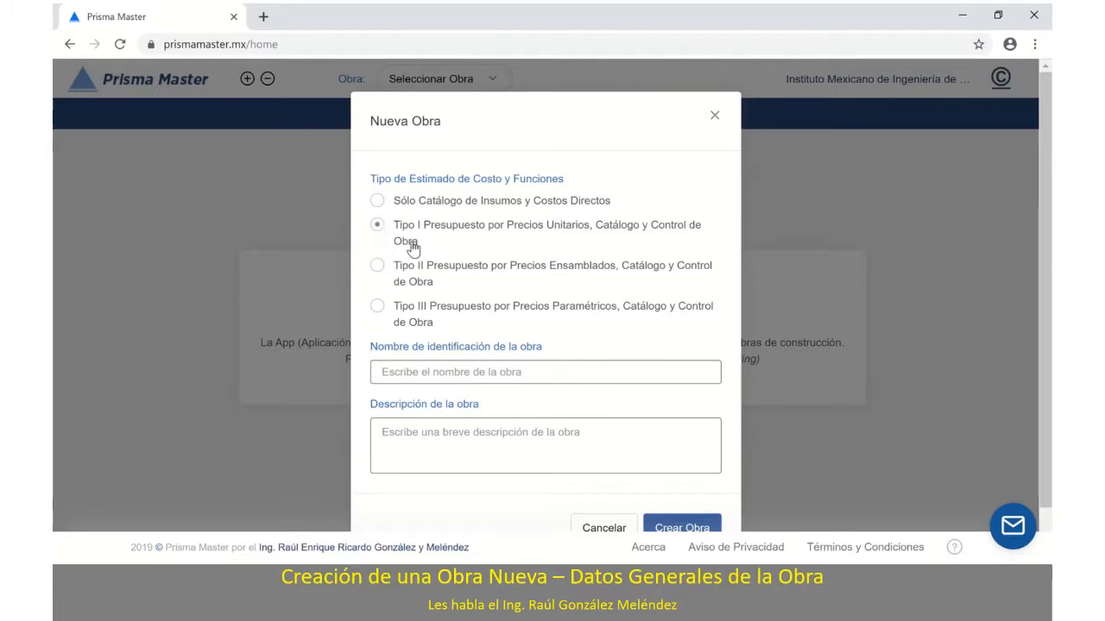
{"action": "left_click_drag", "start_coordinate": [402, 224], "coordinate": [583, 250]}
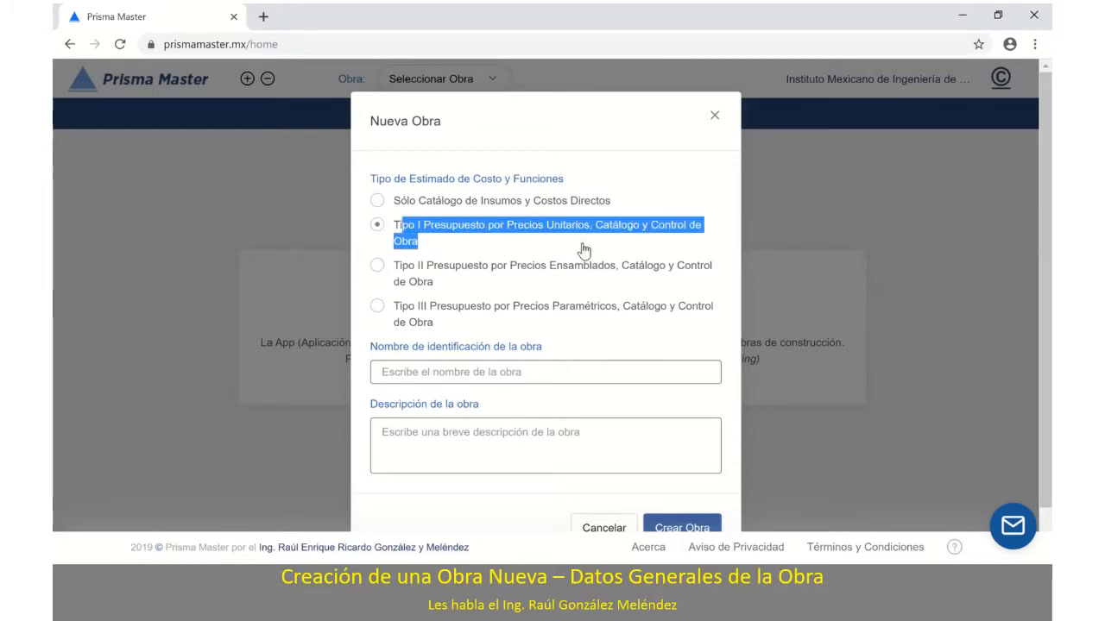
{"action": "left_click", "coordinate": [478, 281]}
{"action": "left_click_drag", "start_coordinate": [423, 270], "coordinate": [613, 270]}
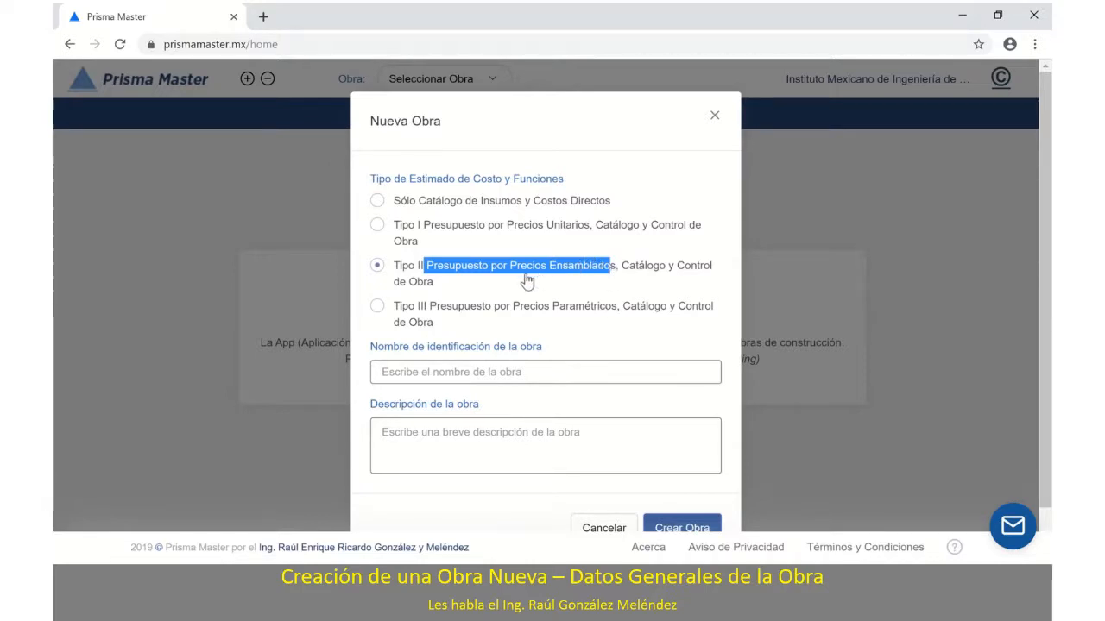
{"action": "left_click_drag", "start_coordinate": [499, 311], "coordinate": [628, 317]}
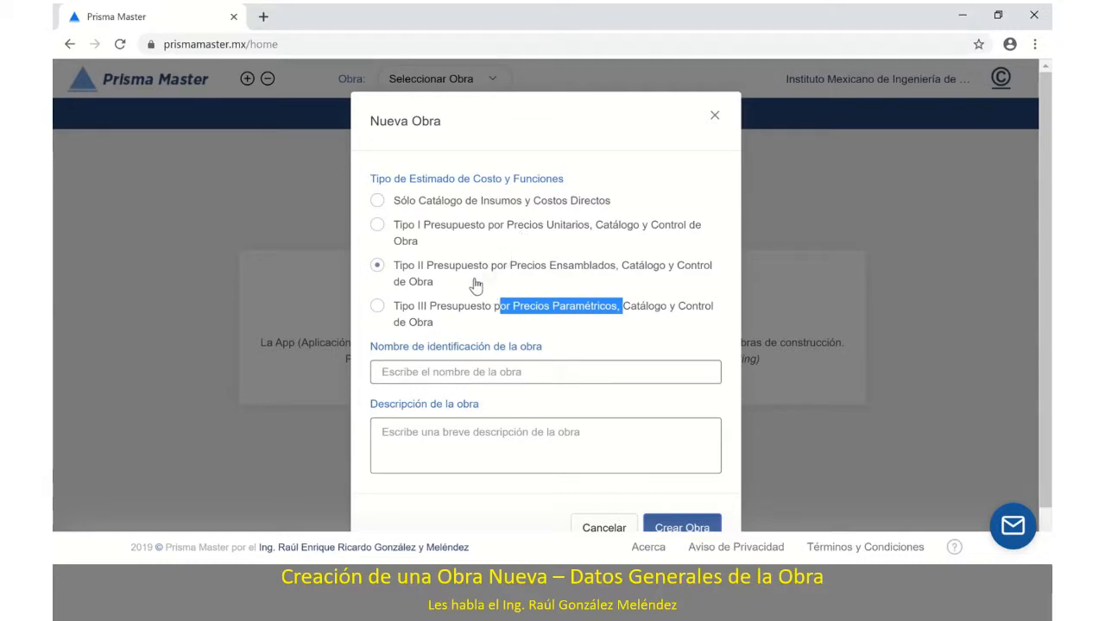
Choose Tipo I Presupuesto por Precios Unitarios as the estimate type and name the obra "08 Ejemplo 2"
{"action": "left_click", "coordinate": [377, 225]}
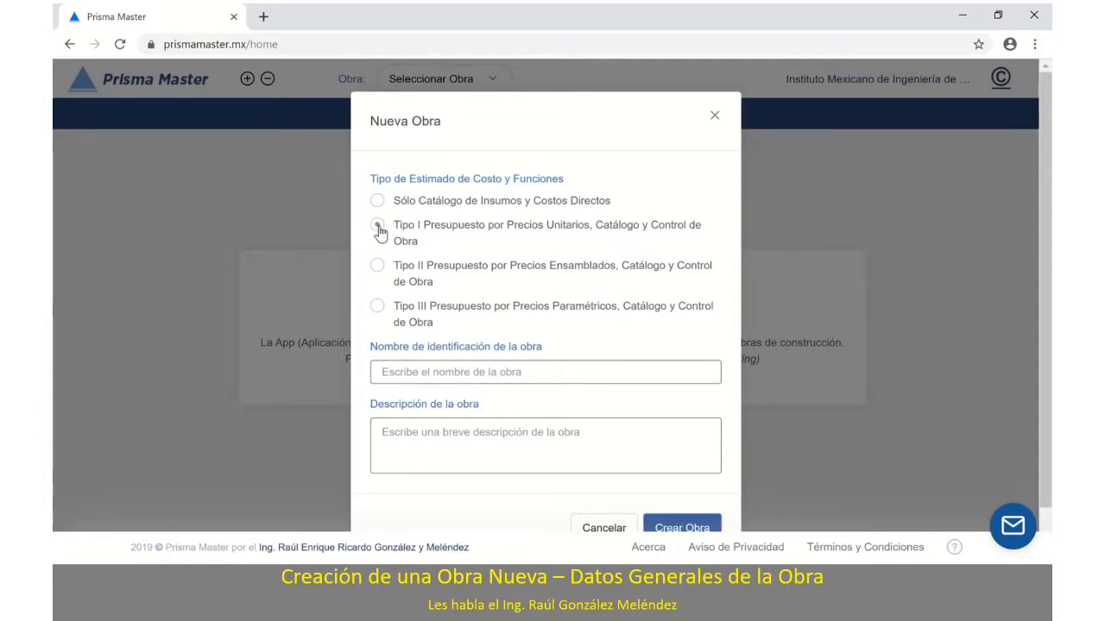
{"action": "left_click_drag", "start_coordinate": [395, 227], "coordinate": [708, 228]}
{"action": "left_click", "coordinate": [447, 372]}
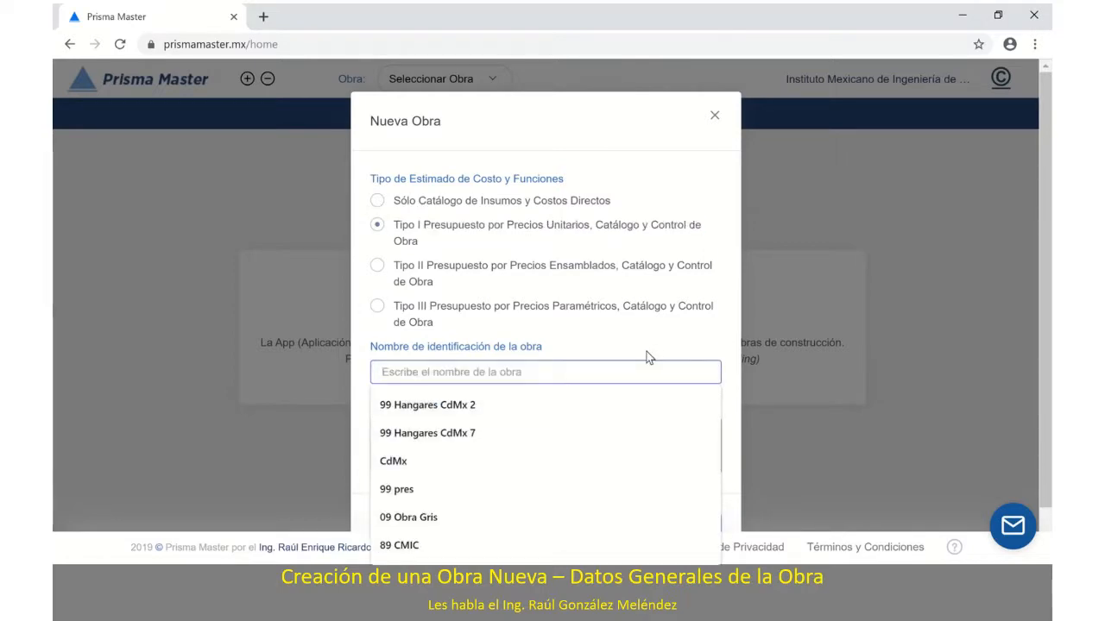
{"action": "type", "text": "08 "}
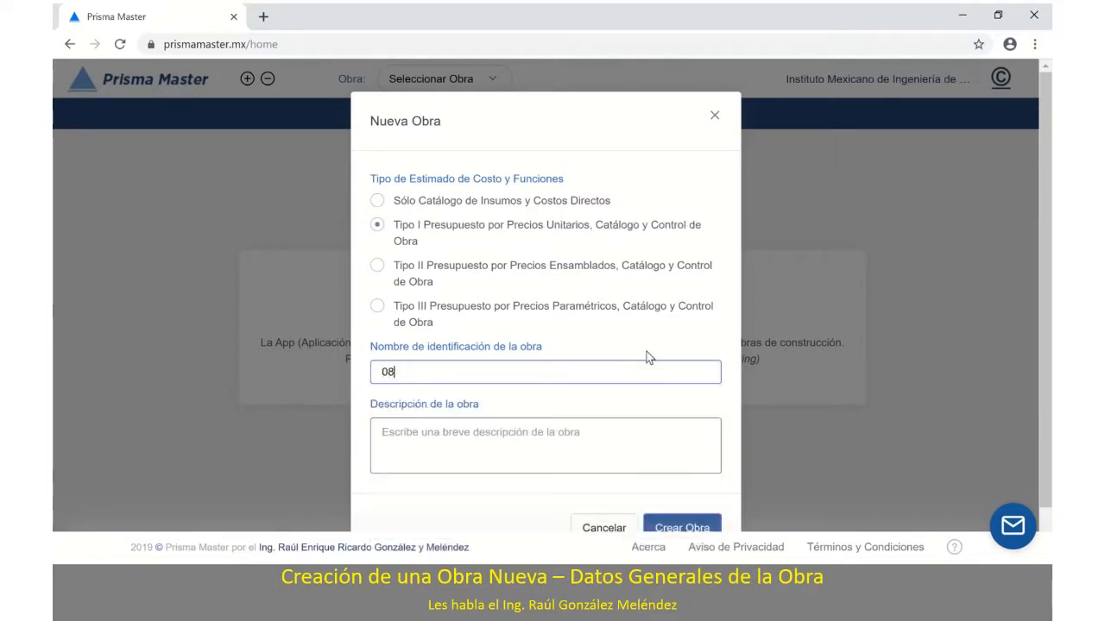
{"action": "type", "text": "Ejemplo 2"}
Reuse the name "08 Ejemplo 2" as the description, followed by a row of dots, and create the obra
{"action": "left_click_drag", "start_coordinate": [473, 362], "coordinate": [373, 368]}
{"action": "key", "text": "ctrl+c"}
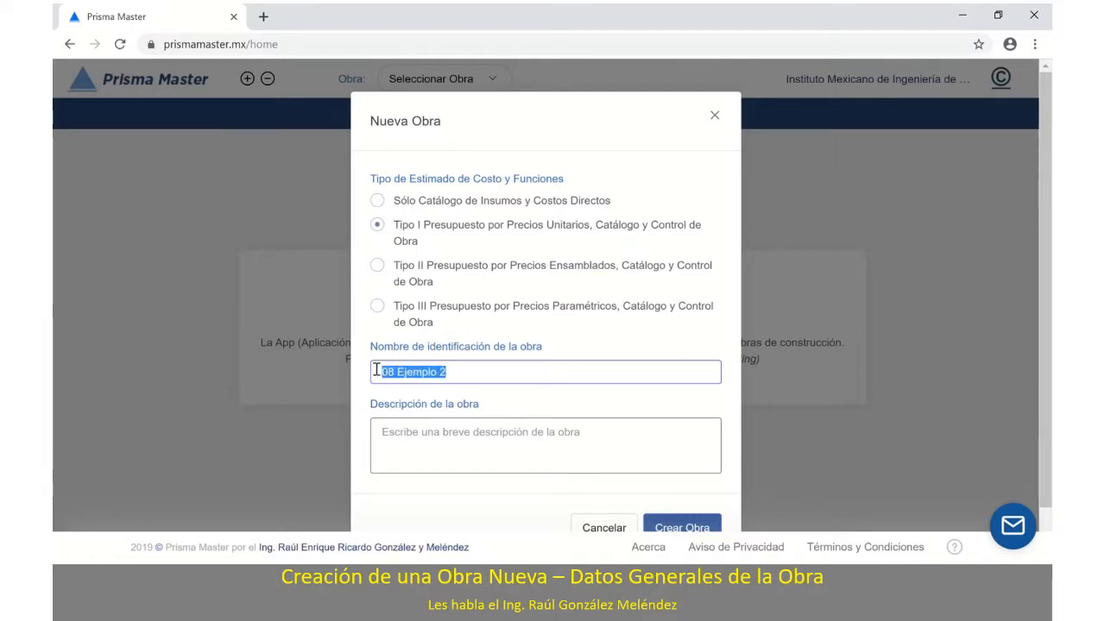
{"action": "left_click", "coordinate": [394, 420]}
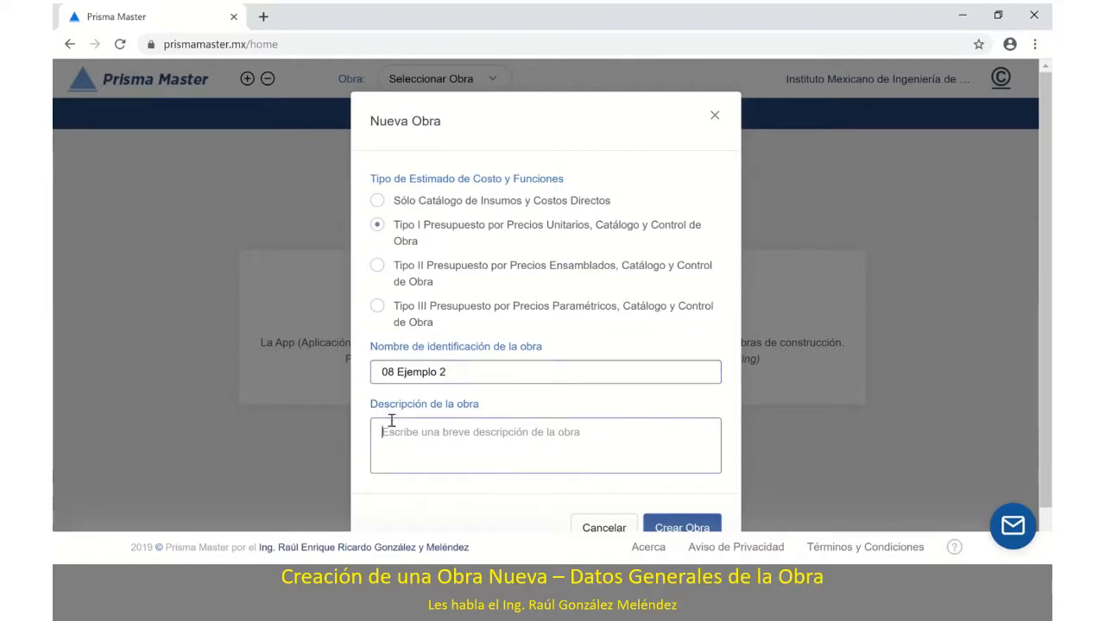
{"action": "key", "text": "ctrl+v"}
{"action": "type", "text": "..."}
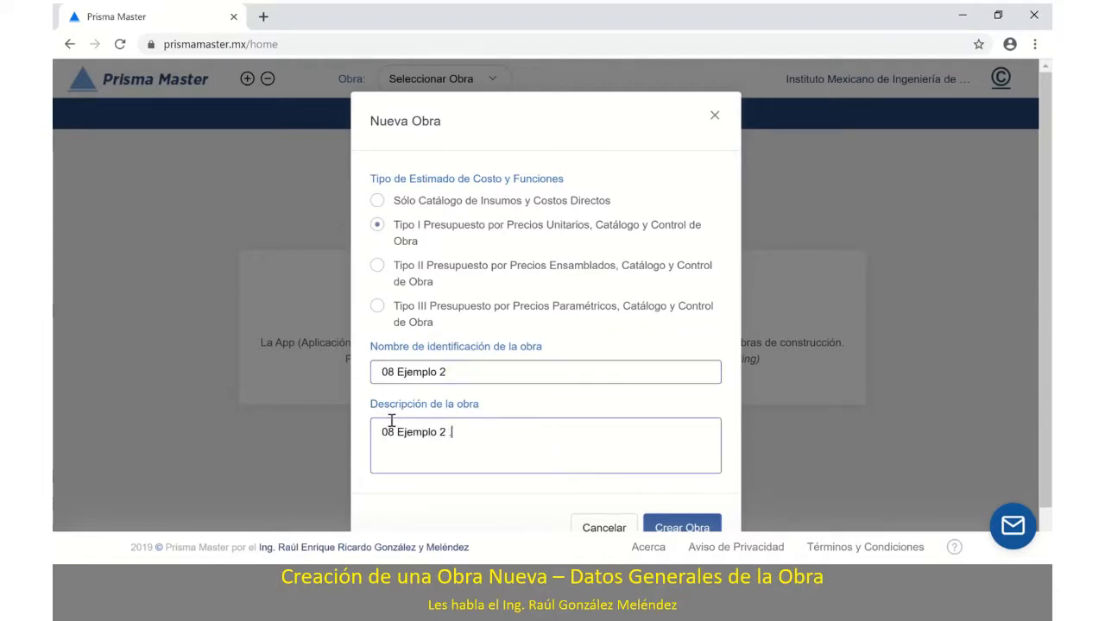
{"action": "type", "text": "................................"}
{"action": "scroll", "coordinate": [554, 427], "scroll_direction": "down", "scroll_amount": 1}
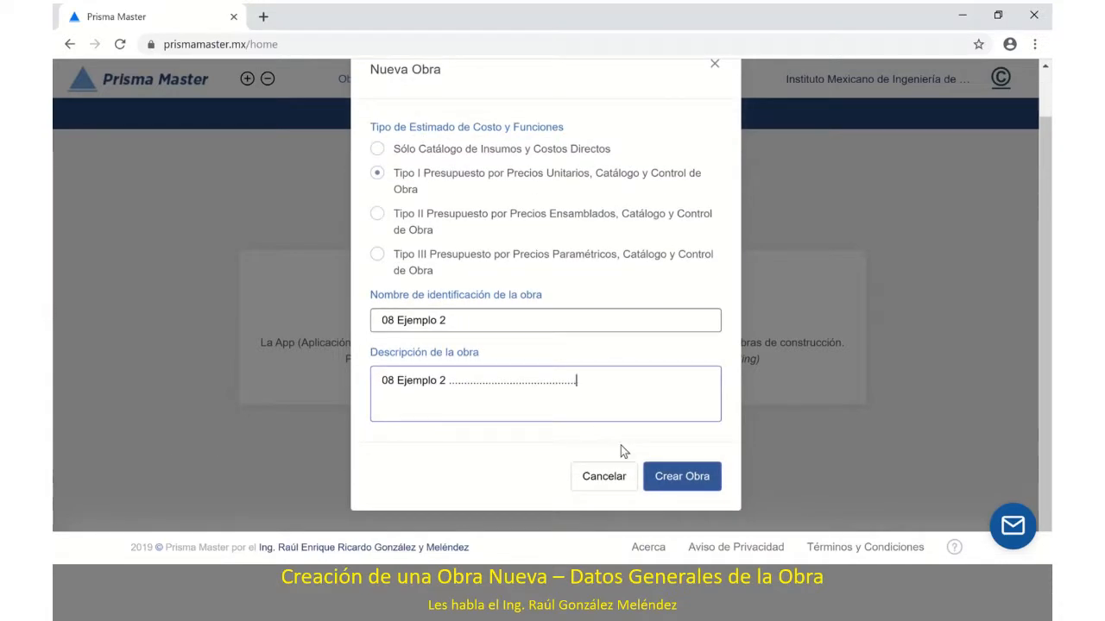
{"action": "left_click", "coordinate": [677, 475]}
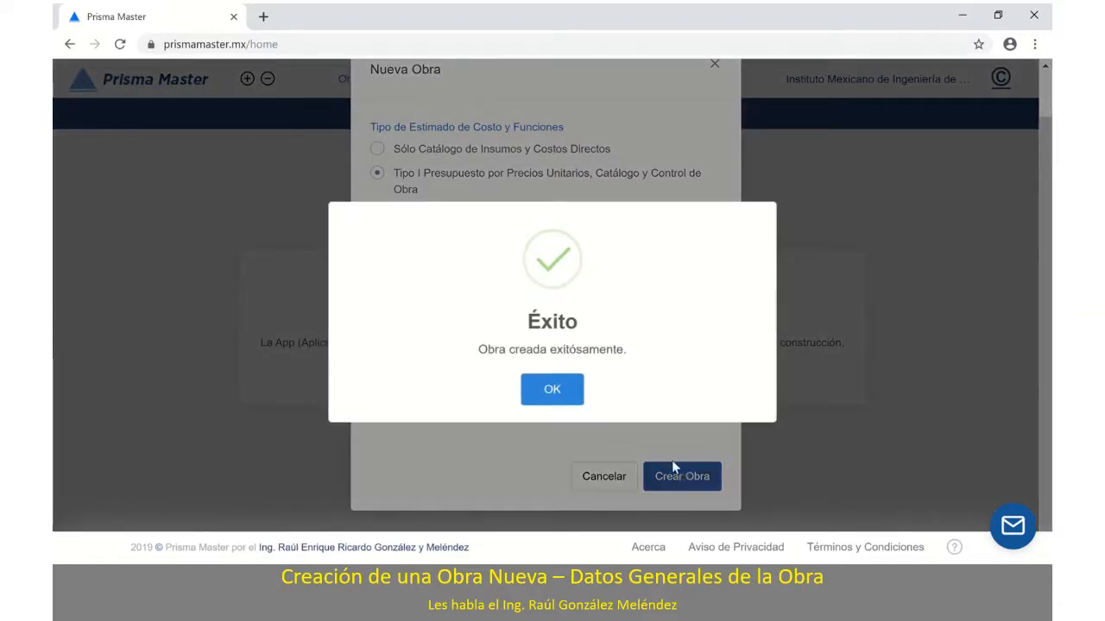
{"action": "left_click", "coordinate": [541, 388]}
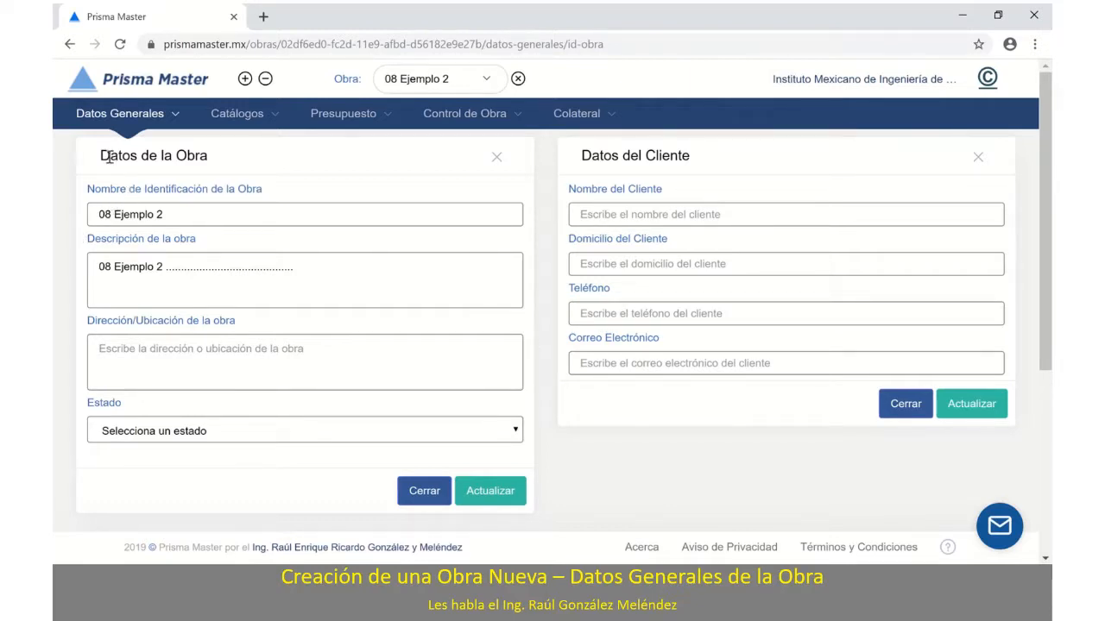
Examine the general data sections for the obra, the client and the constructor, including the name, address, phone and e-mail fields
{"action": "left_click_drag", "start_coordinate": [98, 162], "coordinate": [214, 162]}
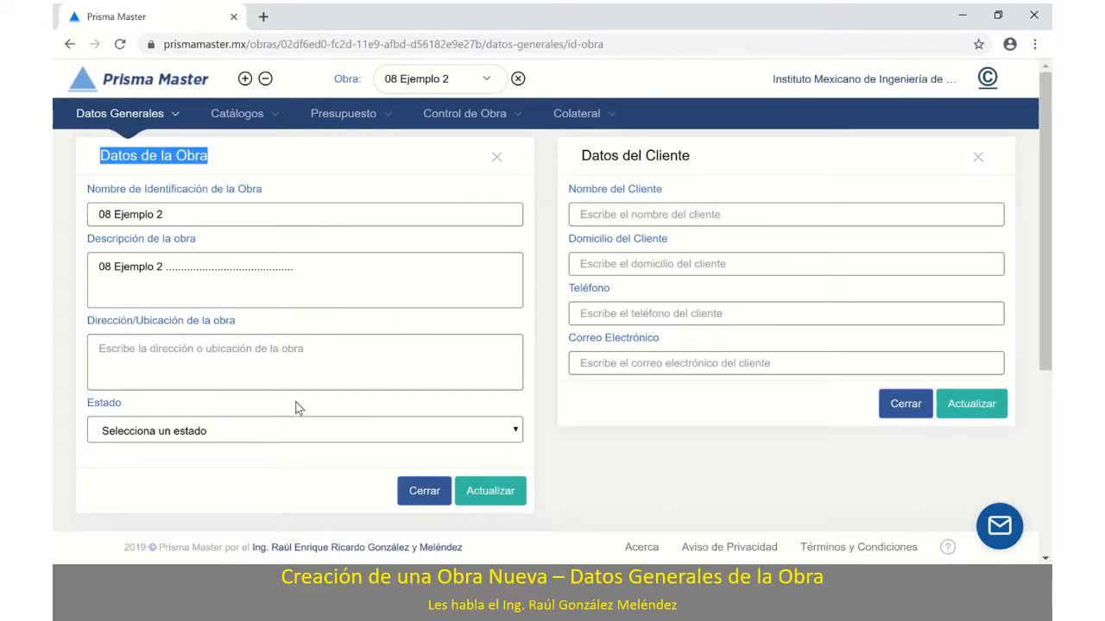
{"action": "left_click", "coordinate": [573, 218]}
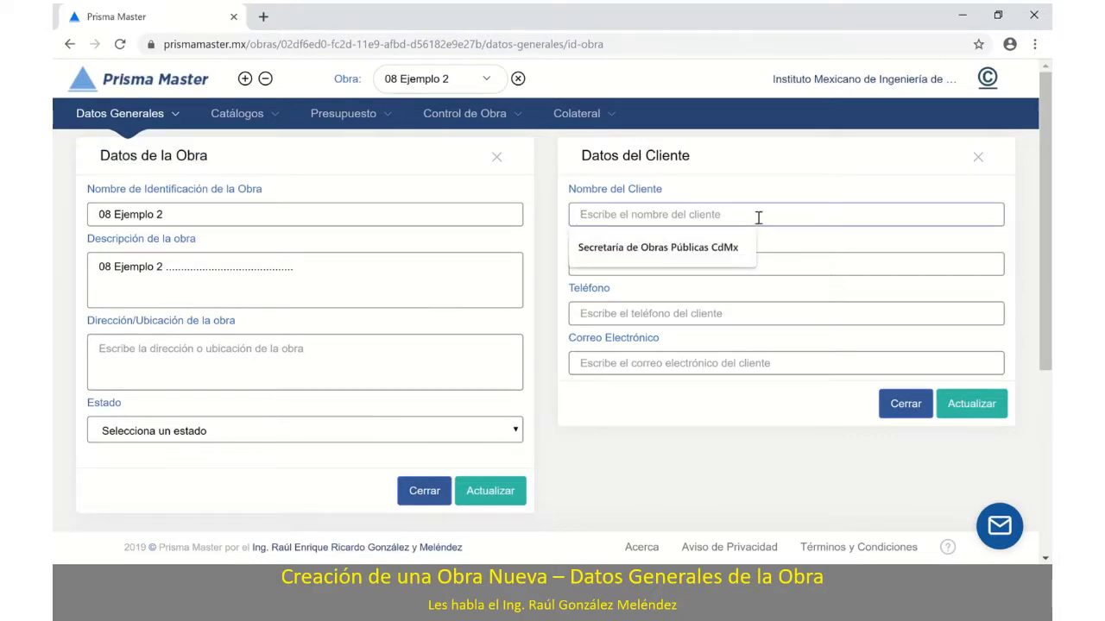
{"action": "left_click", "coordinate": [722, 315]}
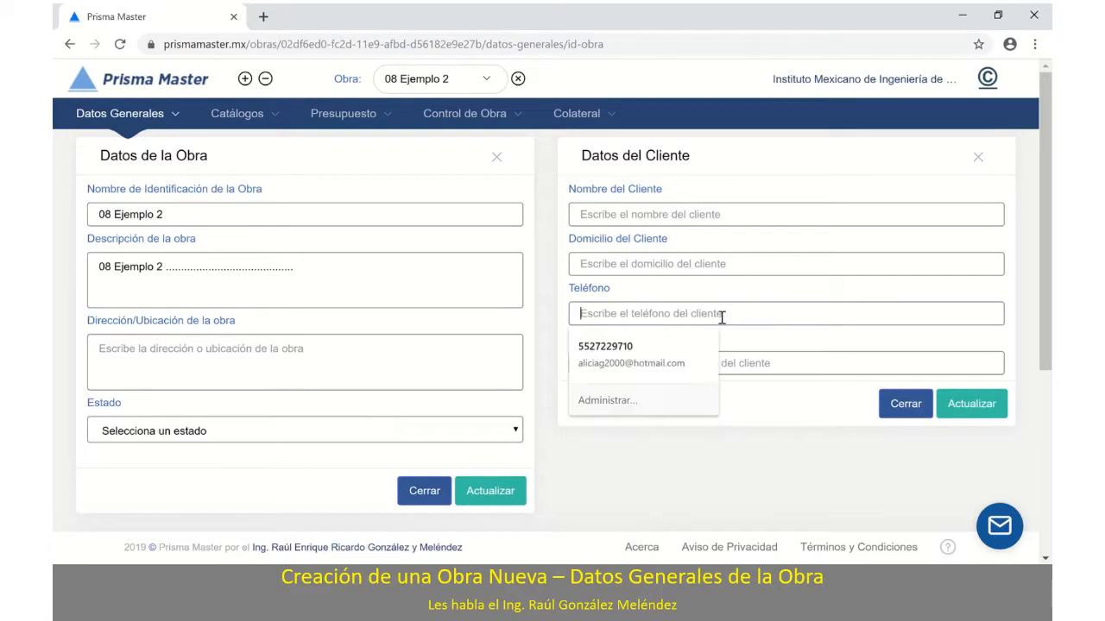
{"action": "left_click", "coordinate": [751, 366]}
{"action": "left_click", "coordinate": [749, 438]}
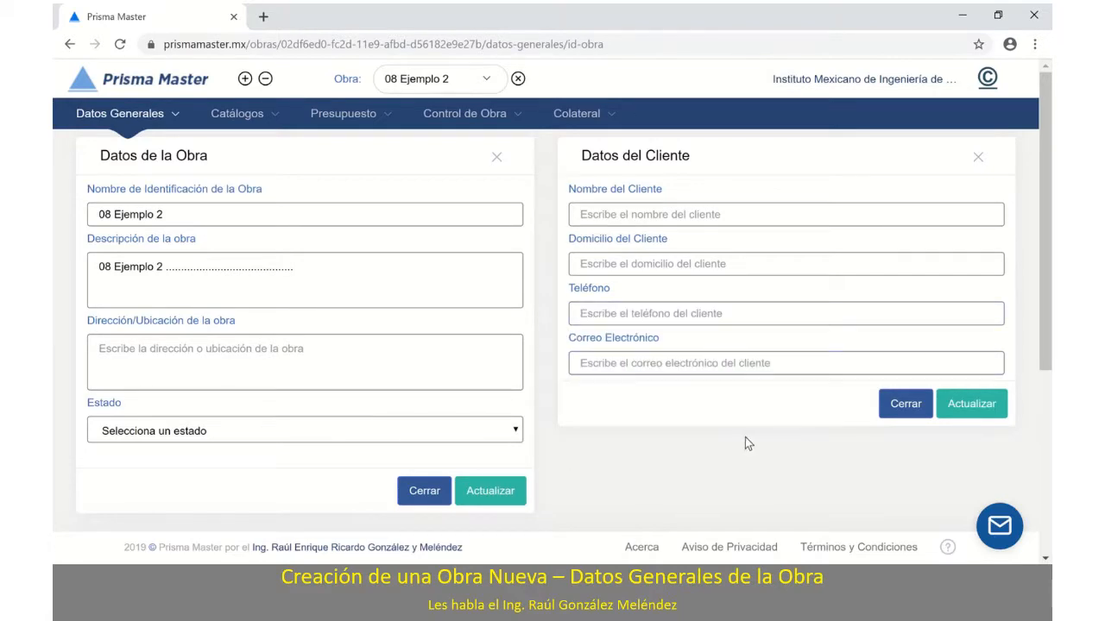
{"action": "scroll", "coordinate": [719, 439], "scroll_direction": "down", "scroll_amount": 4}
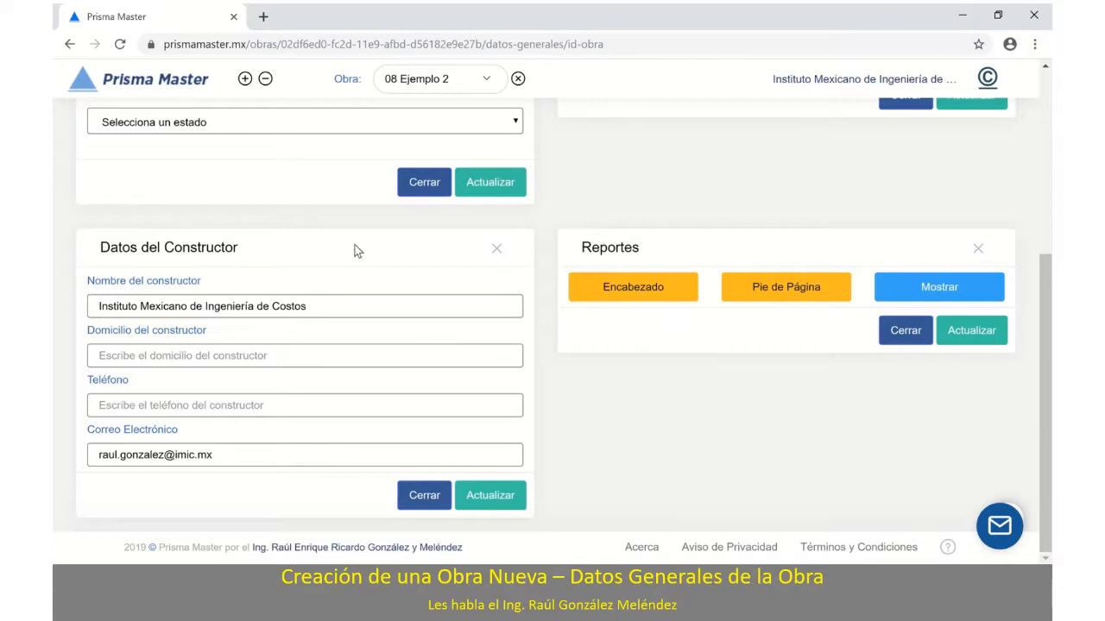
{"action": "left_click_drag", "start_coordinate": [318, 307], "coordinate": [93, 286]}
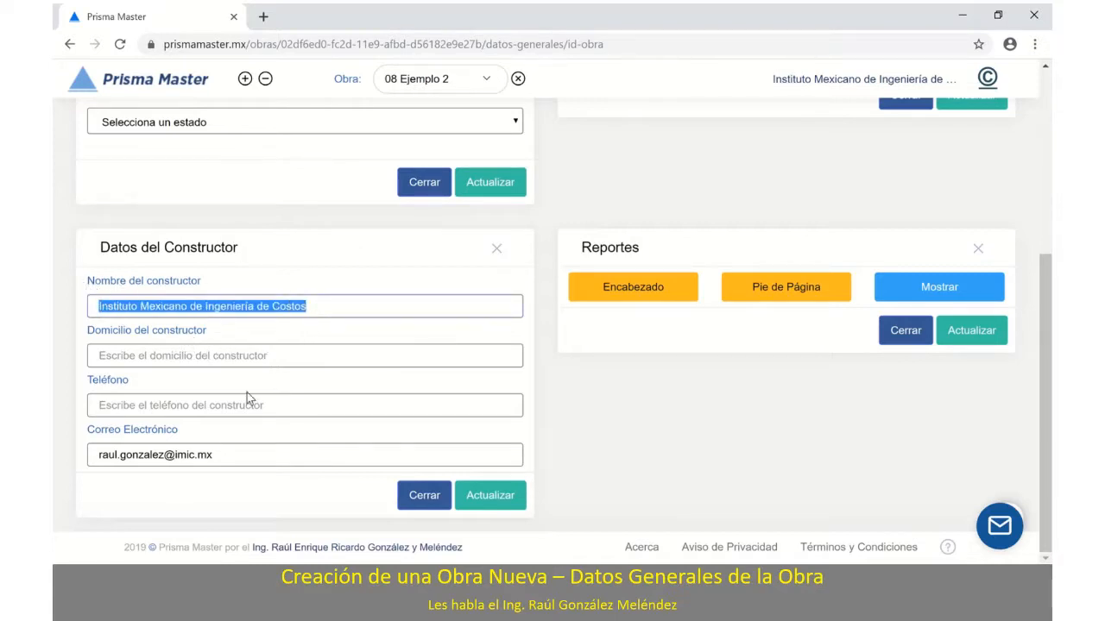
{"action": "left_click", "coordinate": [269, 357]}
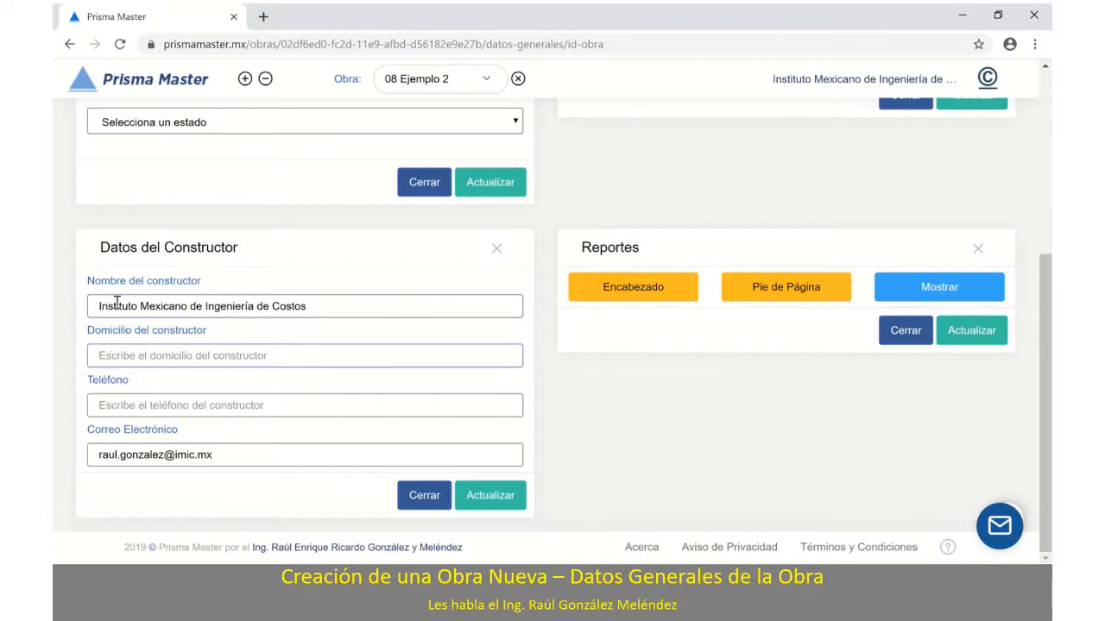
{"action": "left_click_drag", "start_coordinate": [228, 459], "coordinate": [138, 455]}
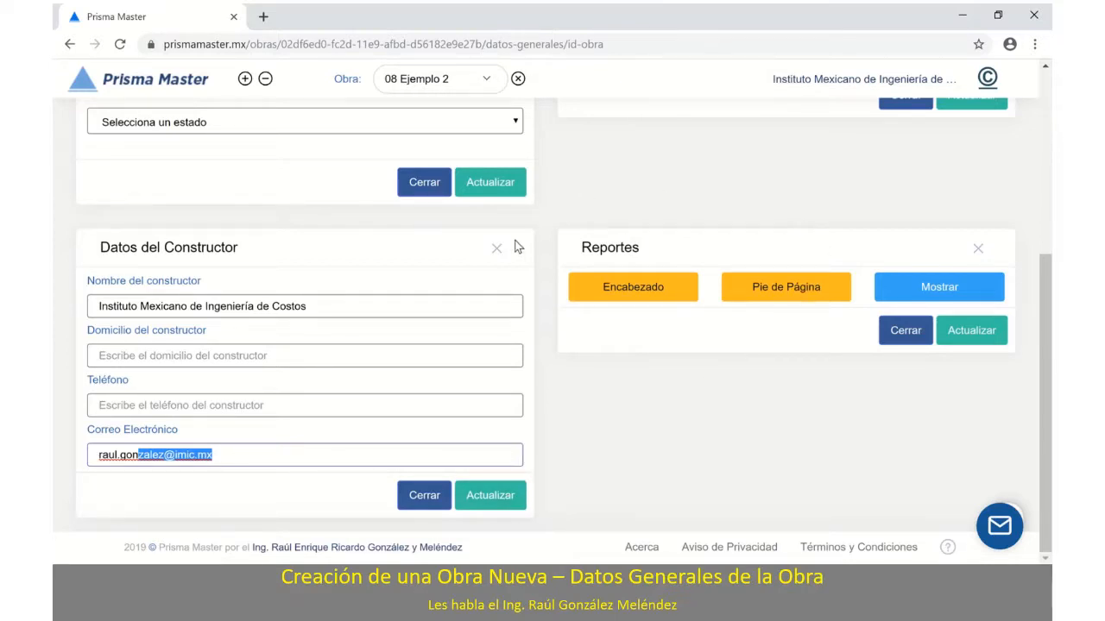
{"action": "scroll", "coordinate": [733, 242], "scroll_direction": "up", "scroll_amount": 3}
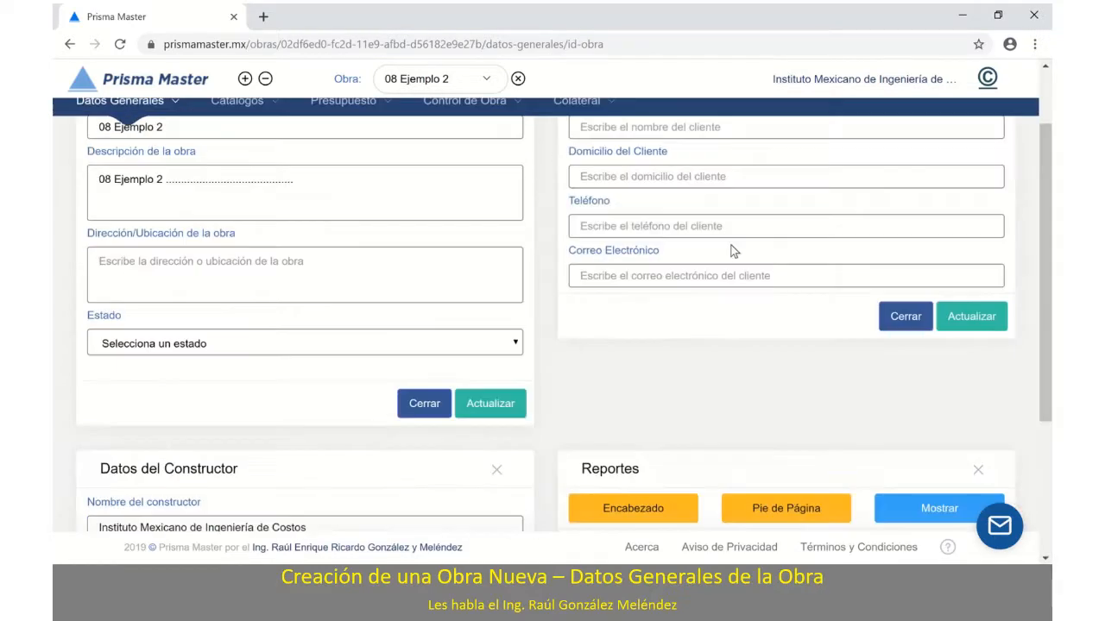
Open the report header design and examine its image options and the [nombre], [obra] and [fecha] identifiers in the Renglón fields
{"action": "scroll", "coordinate": [733, 246], "scroll_direction": "down", "scroll_amount": 2}
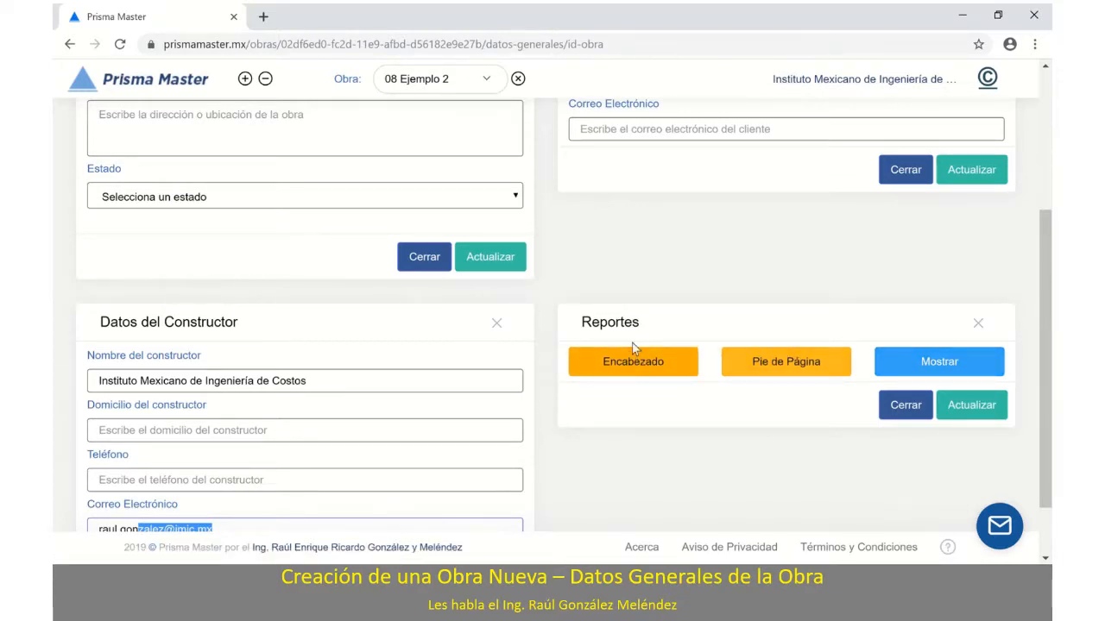
{"action": "left_click", "coordinate": [656, 361]}
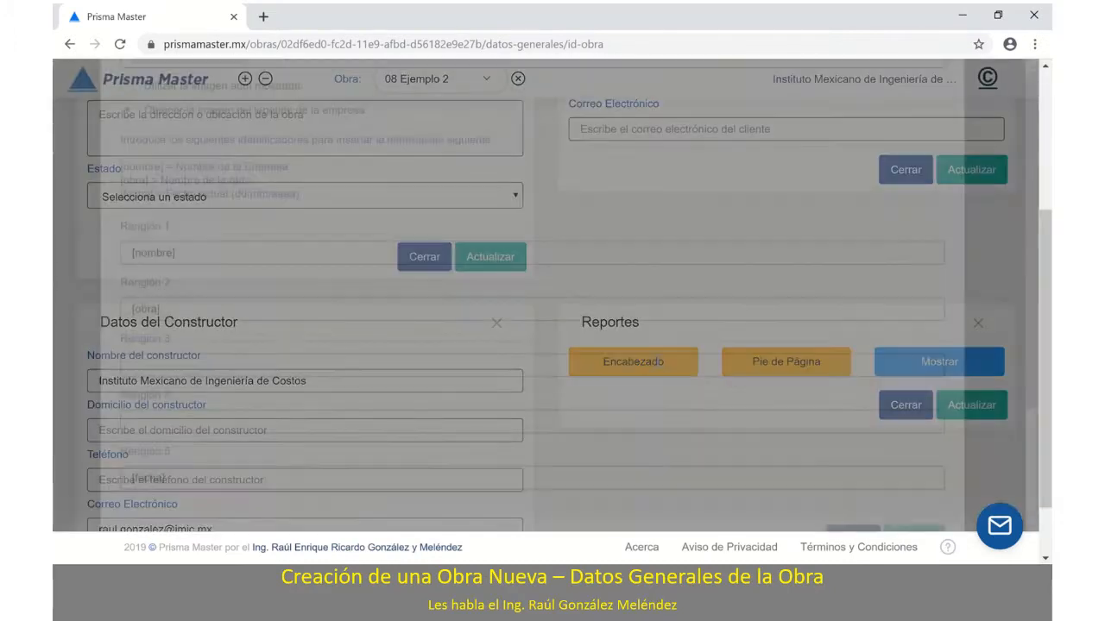
{"action": "scroll", "coordinate": [657, 361], "scroll_direction": "down", "scroll_amount": 1}
{"action": "scroll", "coordinate": [656, 364], "scroll_direction": "up", "scroll_amount": 1}
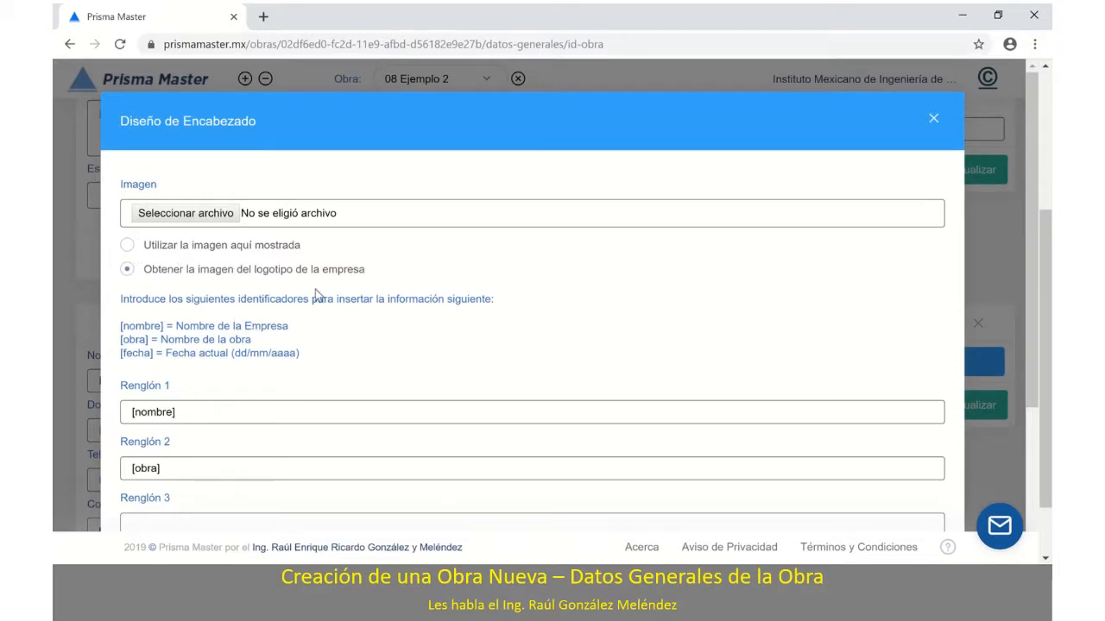
{"action": "scroll", "coordinate": [315, 294], "scroll_direction": "down", "scroll_amount": 2}
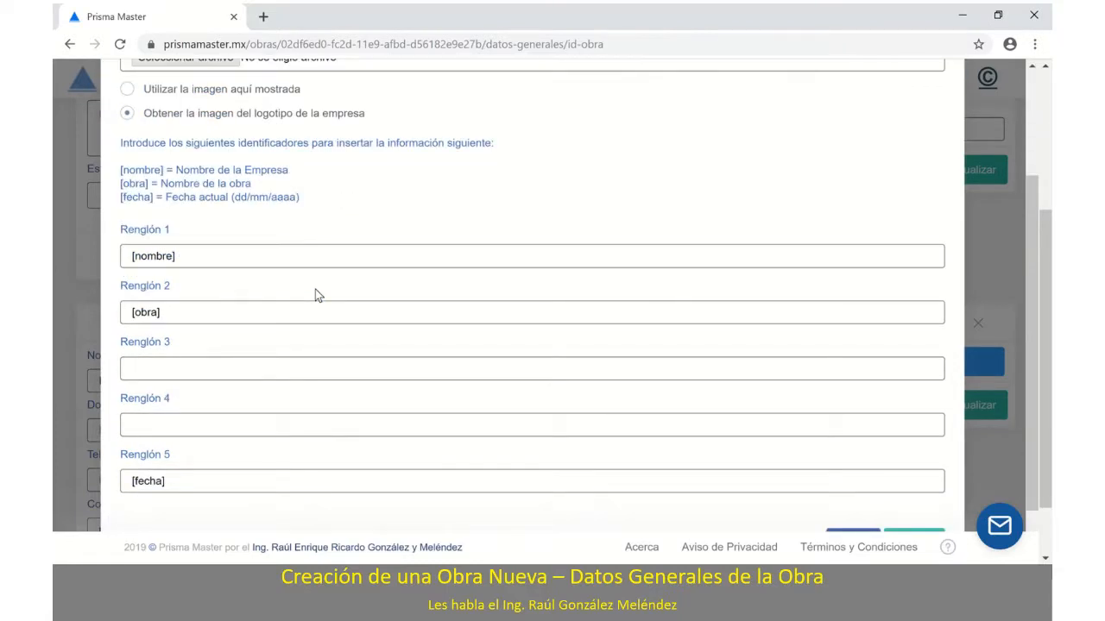
{"action": "scroll", "coordinate": [315, 290], "scroll_direction": "down", "scroll_amount": 1}
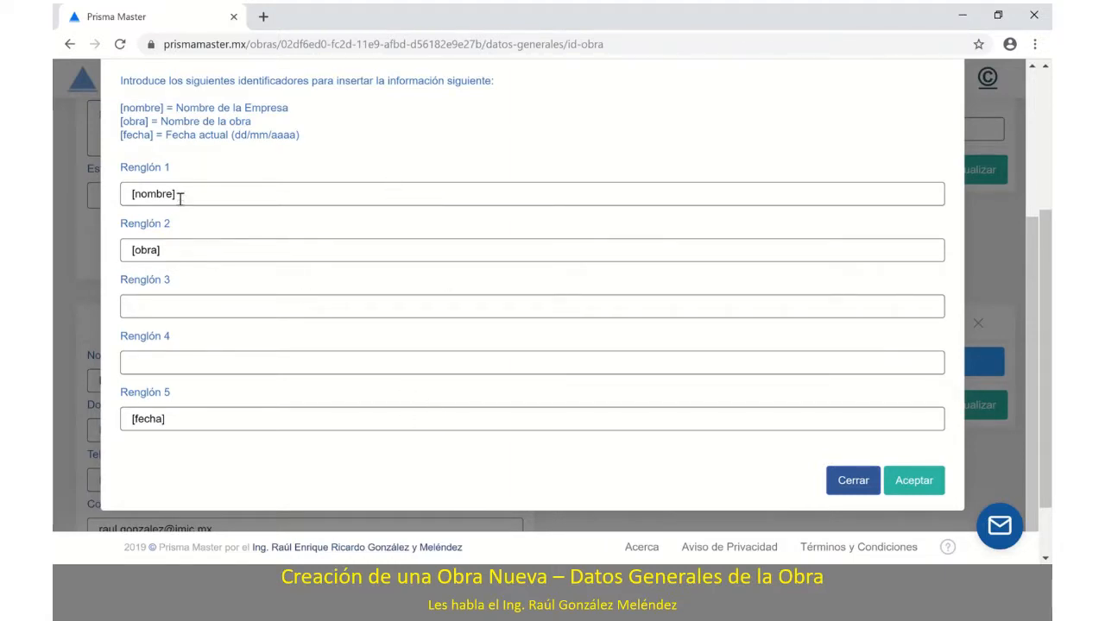
{"action": "left_click_drag", "start_coordinate": [180, 197], "coordinate": [123, 194]}
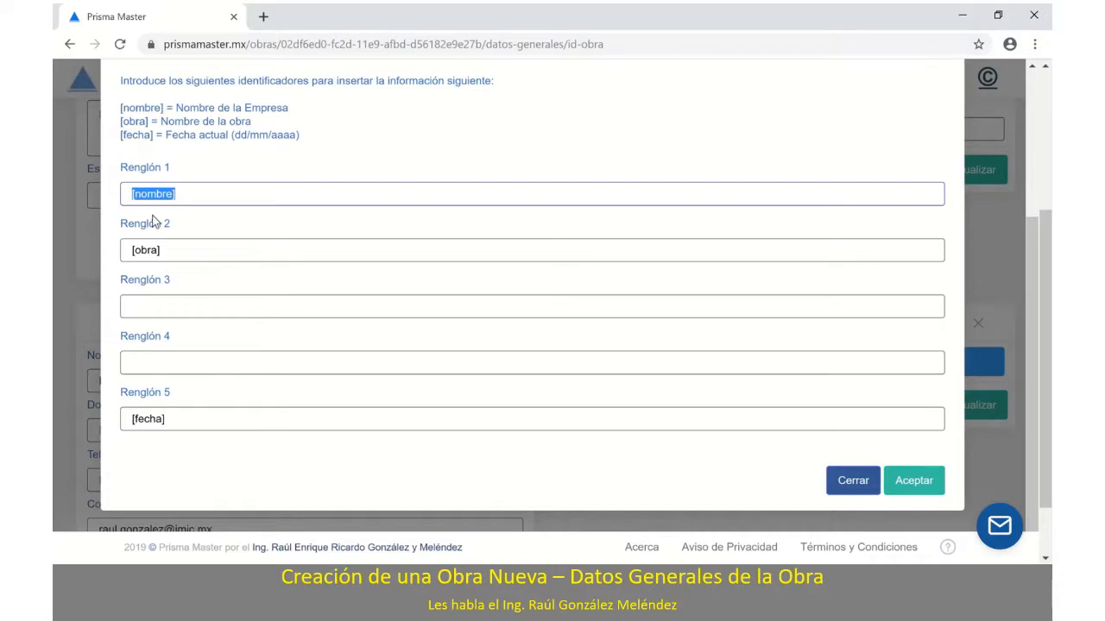
{"action": "left_click_drag", "start_coordinate": [174, 251], "coordinate": [129, 252]}
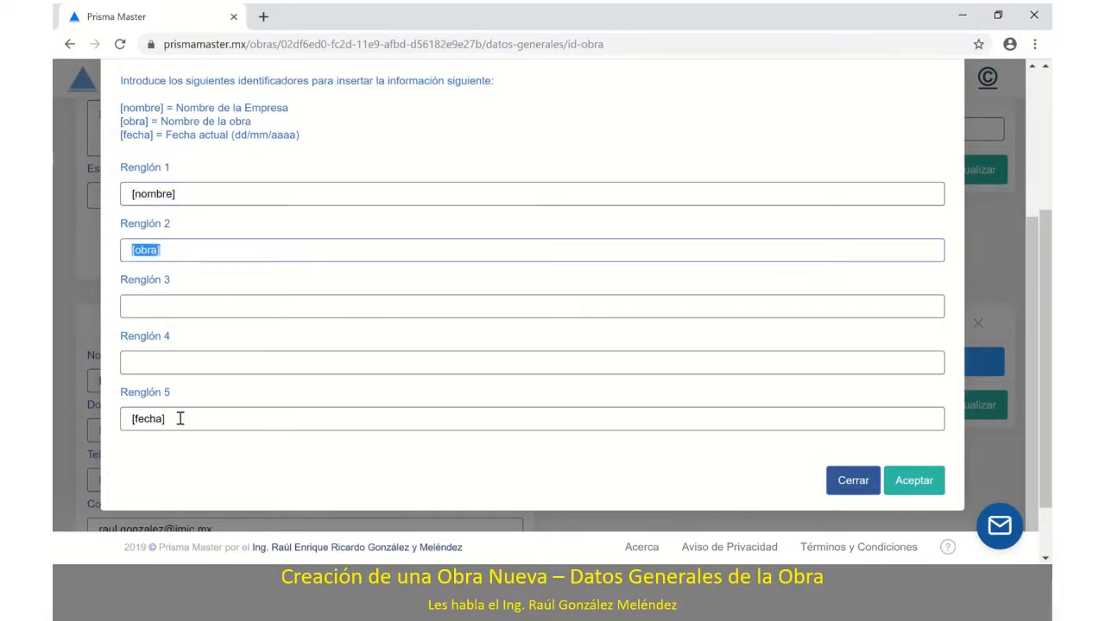
{"action": "left_click_drag", "start_coordinate": [180, 419], "coordinate": [122, 415]}
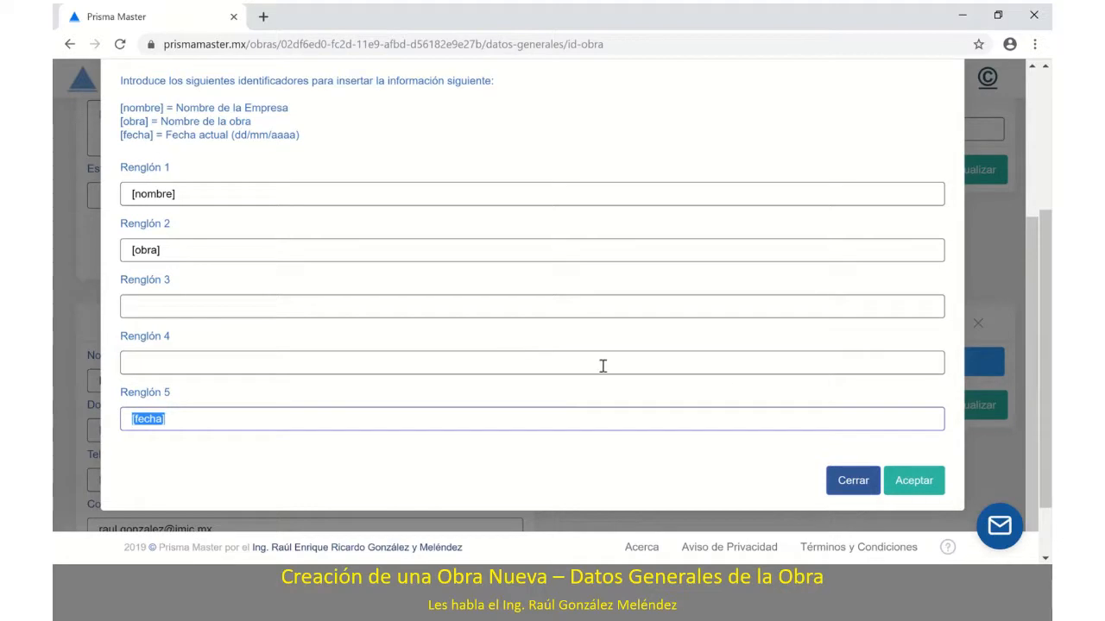
Accept the report header design and review the Pie de Página design with its print date options and two Renglón fields
{"action": "left_click", "coordinate": [908, 485]}
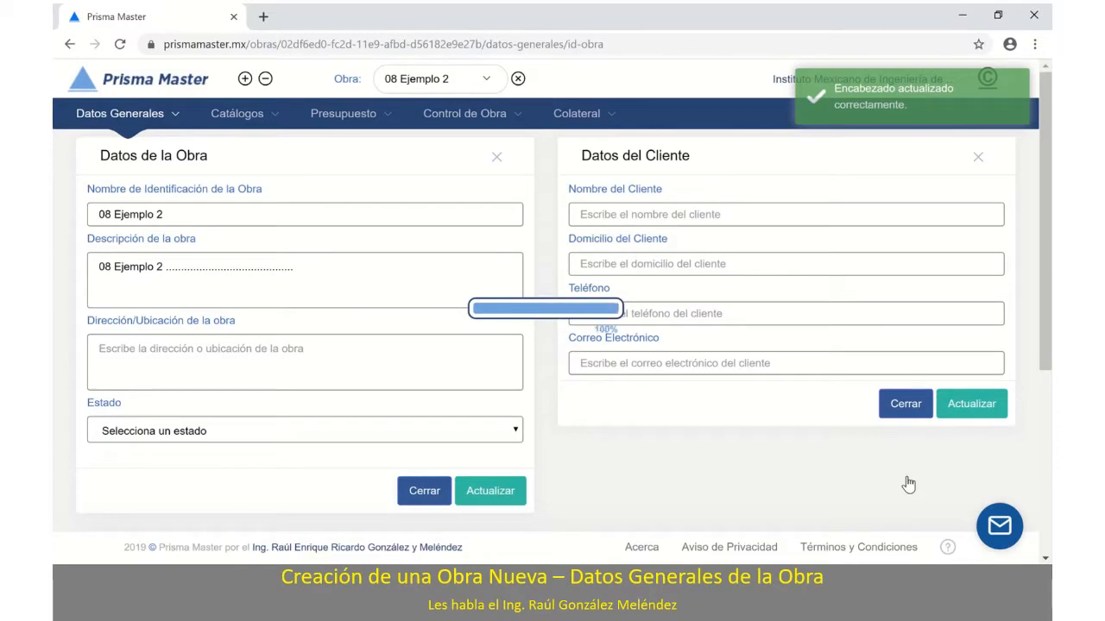
{"action": "left_click", "coordinate": [743, 362]}
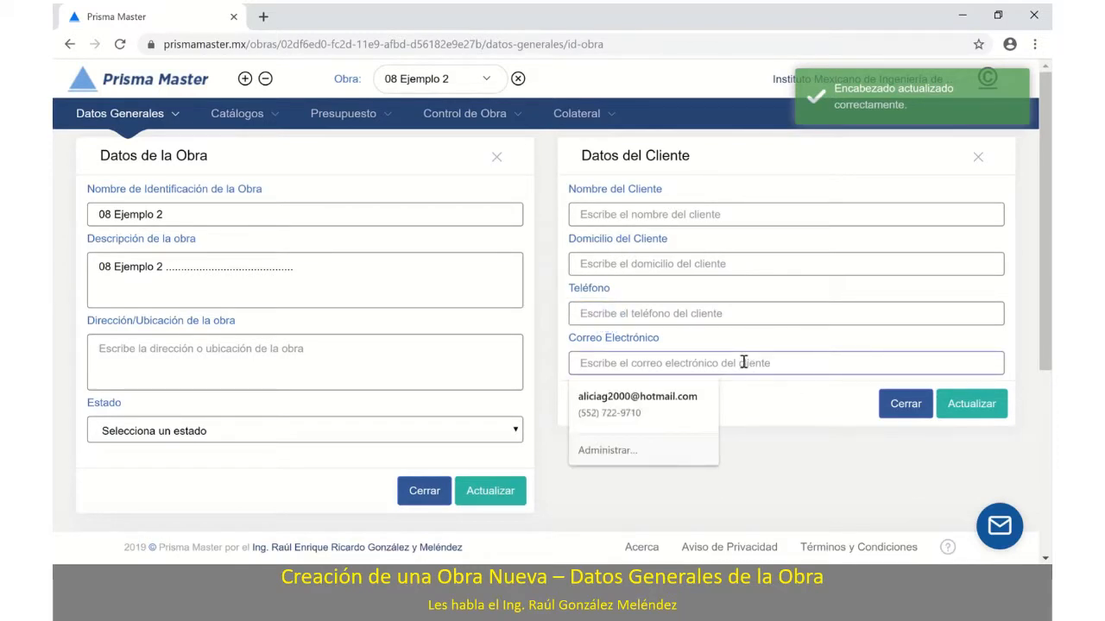
{"action": "scroll", "coordinate": [785, 441], "scroll_direction": "down", "scroll_amount": 4}
{"action": "scroll", "coordinate": [751, 311], "scroll_direction": "up", "scroll_amount": 1}
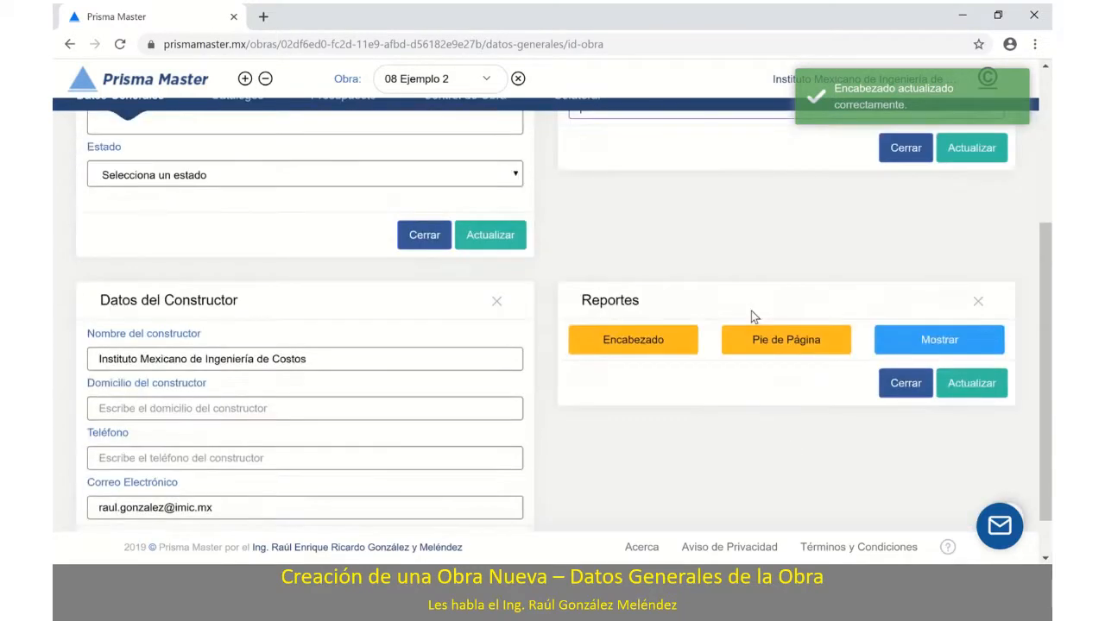
{"action": "left_click", "coordinate": [779, 366]}
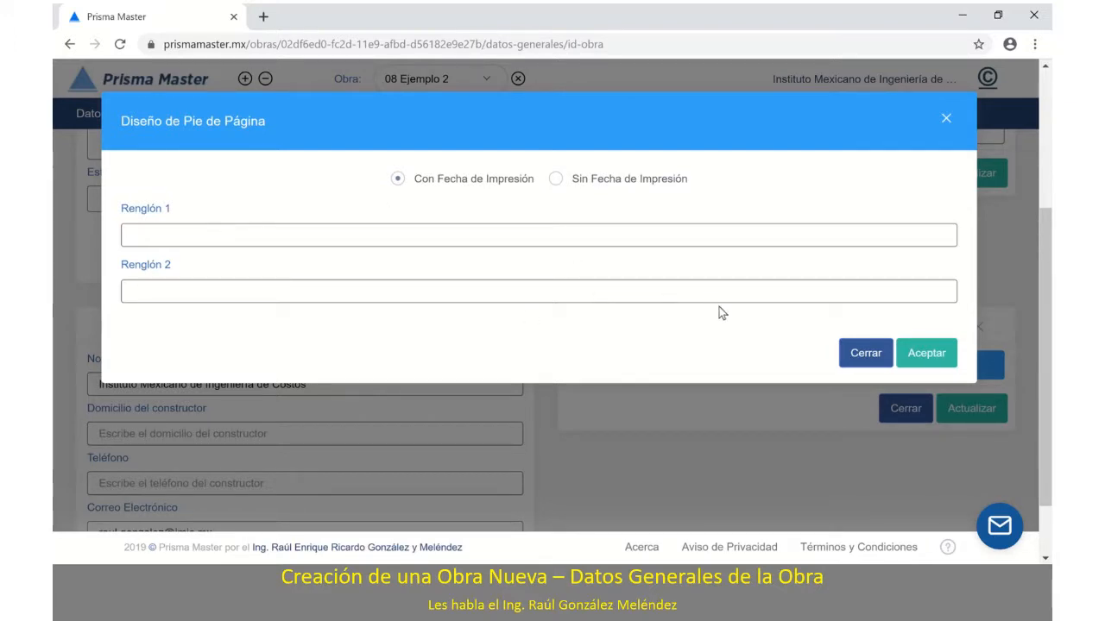
{"action": "left_click", "coordinate": [866, 353]}
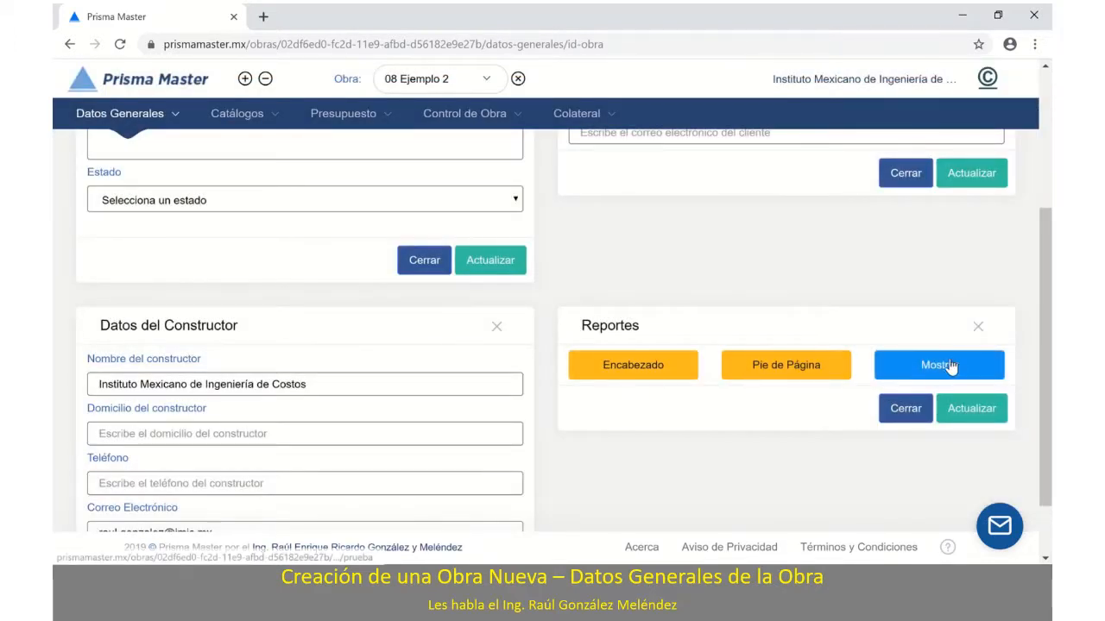
Preview the report template, examine the header, page number and print date in the footer, and close the preview
{"action": "left_click", "coordinate": [949, 366]}
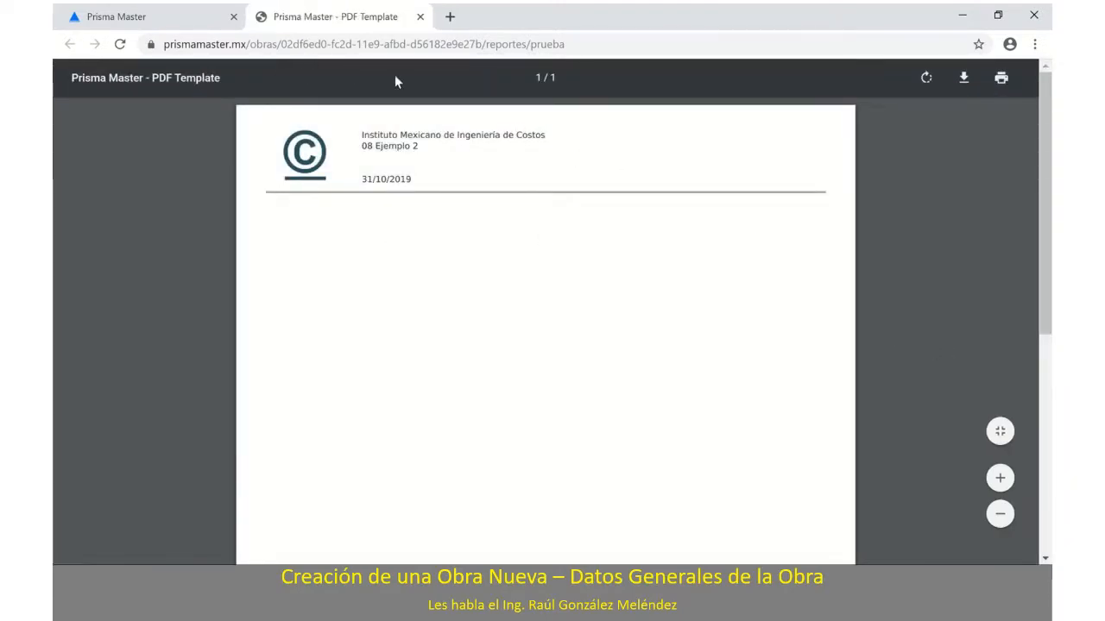
{"action": "scroll", "coordinate": [488, 281], "scroll_direction": "down", "scroll_amount": 5}
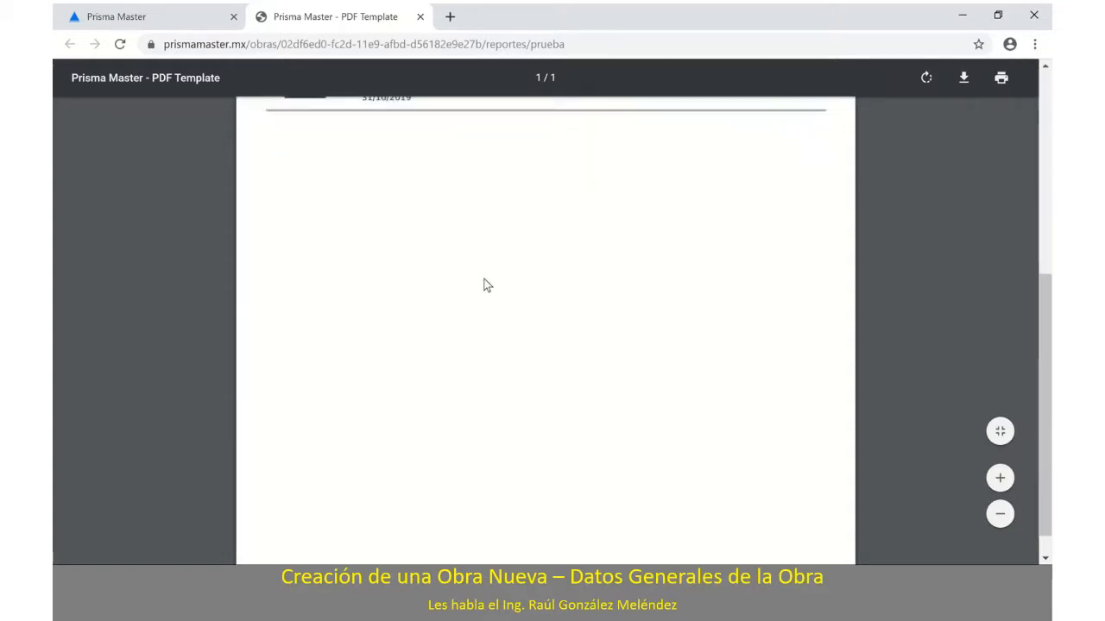
{"action": "scroll", "coordinate": [489, 280], "scroll_direction": "down", "scroll_amount": 1}
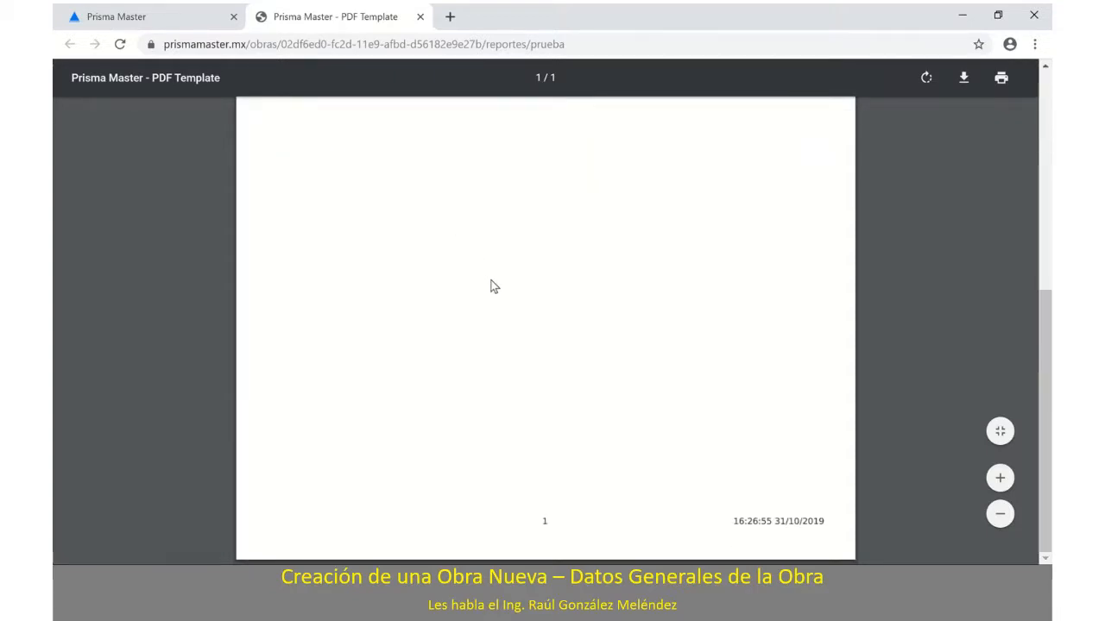
{"action": "scroll", "coordinate": [493, 286], "scroll_direction": "up", "scroll_amount": 5}
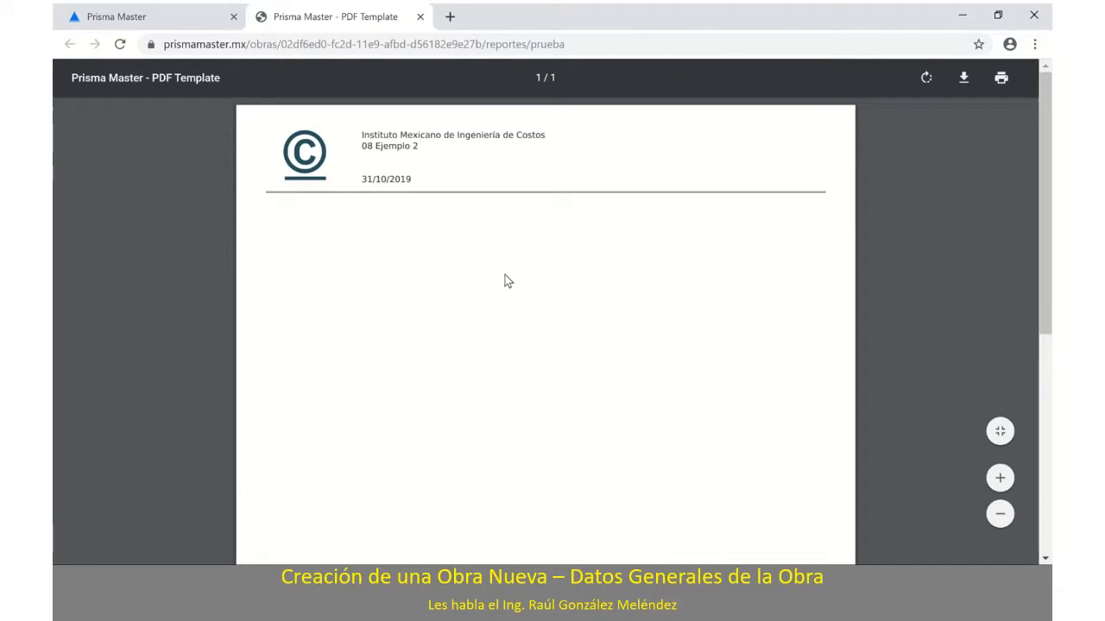
{"action": "scroll", "coordinate": [534, 339], "scroll_direction": "down", "scroll_amount": 5}
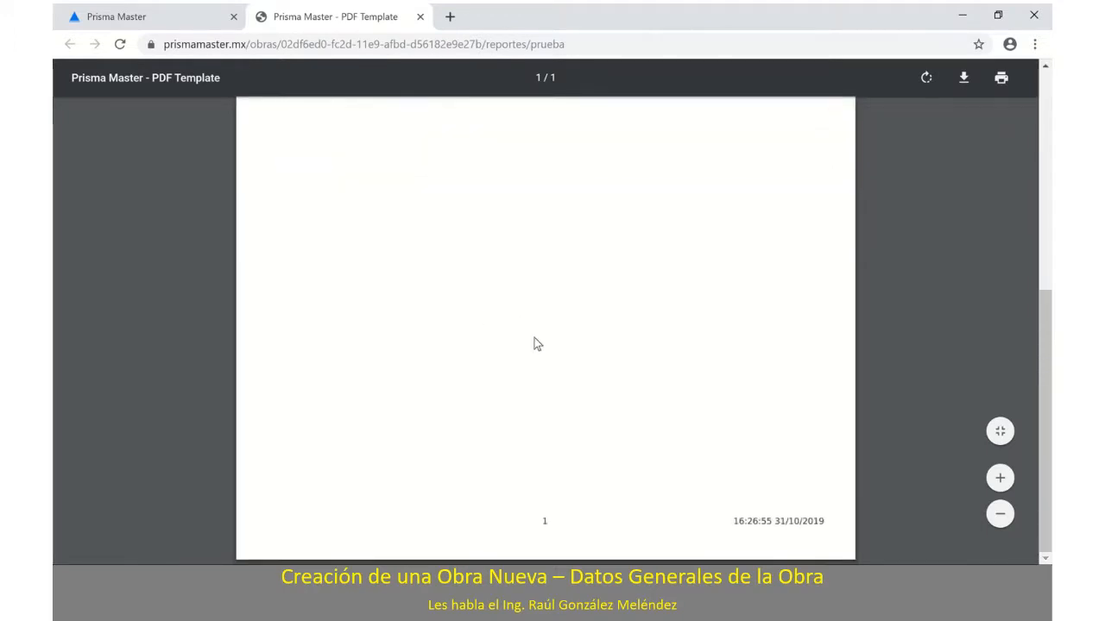
{"action": "left_click_drag", "start_coordinate": [728, 522], "coordinate": [827, 525]}
{"action": "left_click", "coordinate": [555, 527]}
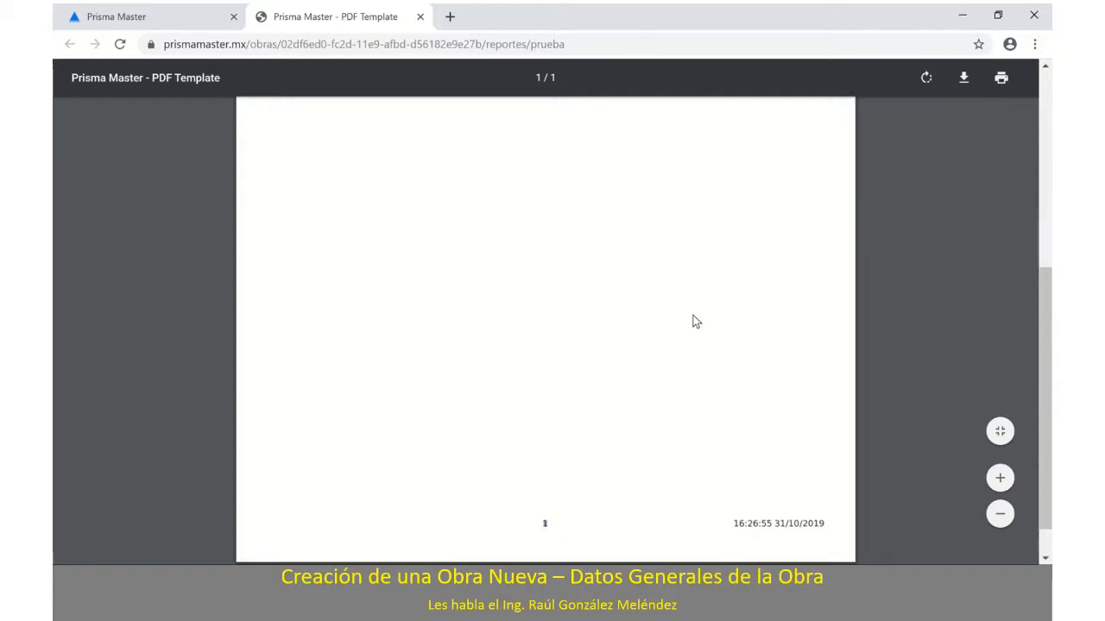
{"action": "scroll", "coordinate": [695, 316], "scroll_direction": "up", "scroll_amount": 5}
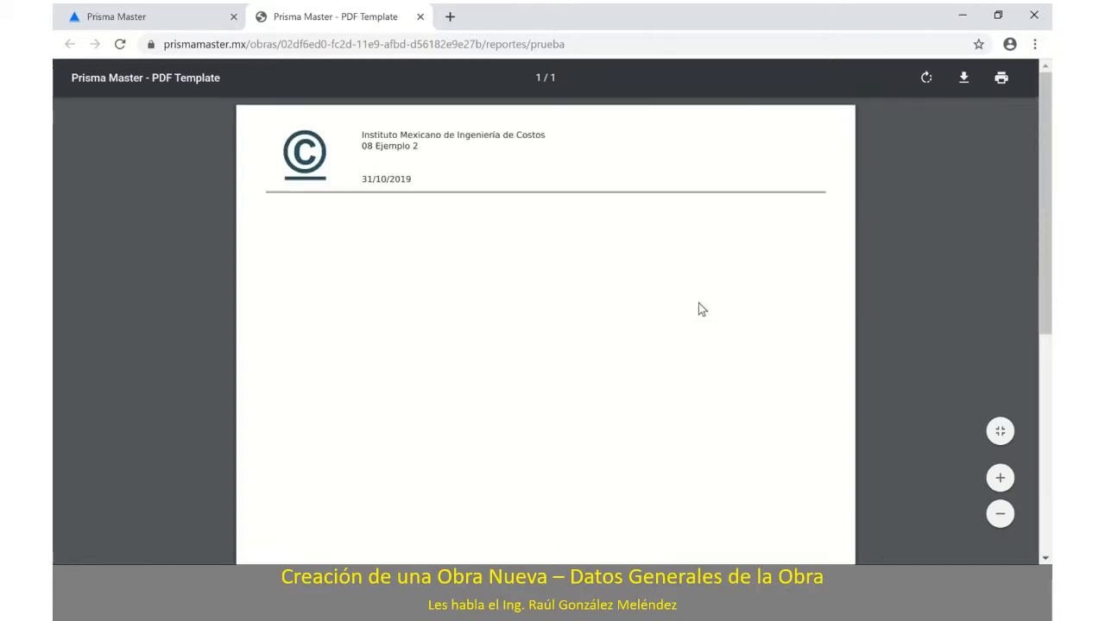
{"action": "left_click", "coordinate": [421, 17]}
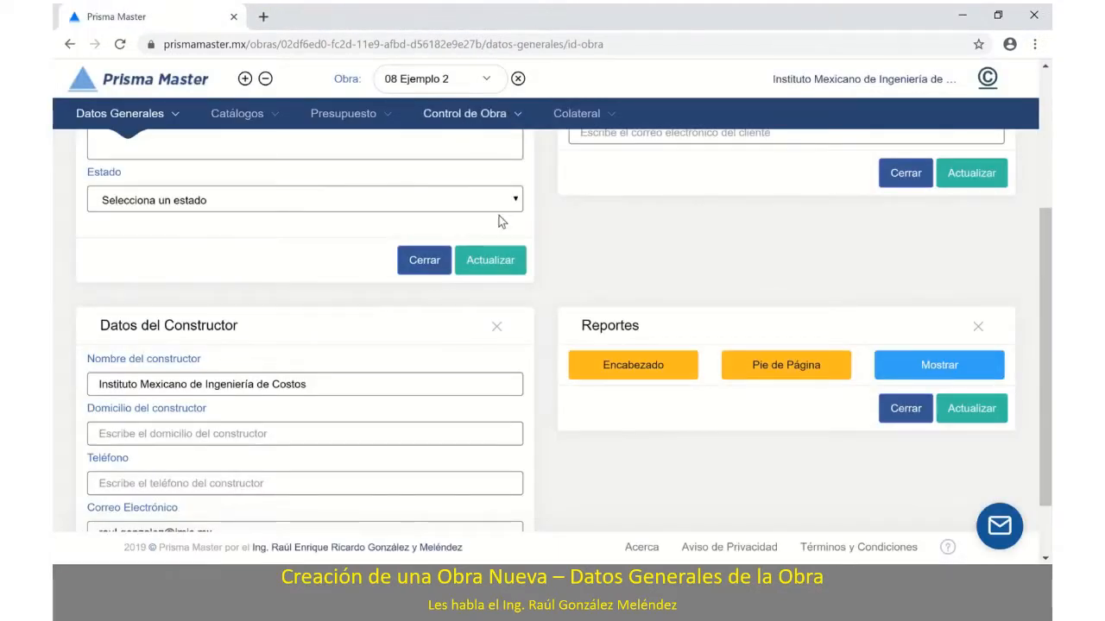
Open the IVA y Aproximaciones settings and examine the IVA percentage for materials and equipment and the Aproximaciones section
{"action": "left_click", "coordinate": [178, 116]}
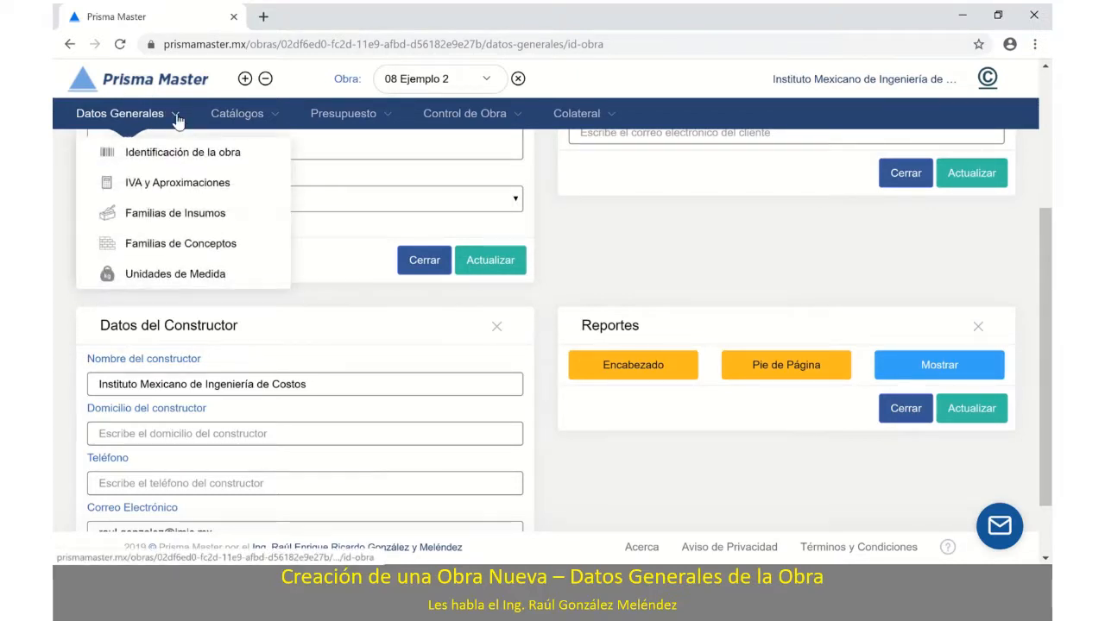
{"action": "left_click", "coordinate": [181, 187]}
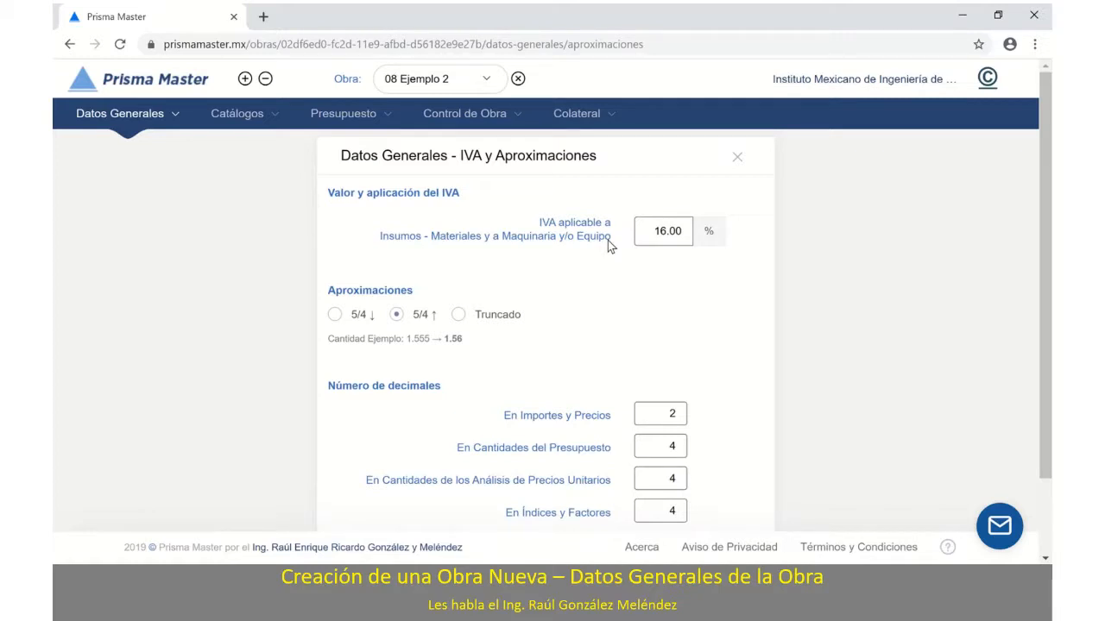
{"action": "left_click_drag", "start_coordinate": [652, 231], "coordinate": [682, 230]}
{"action": "left_click", "coordinate": [693, 278]}
{"action": "left_click_drag", "start_coordinate": [413, 290], "coordinate": [327, 291]}
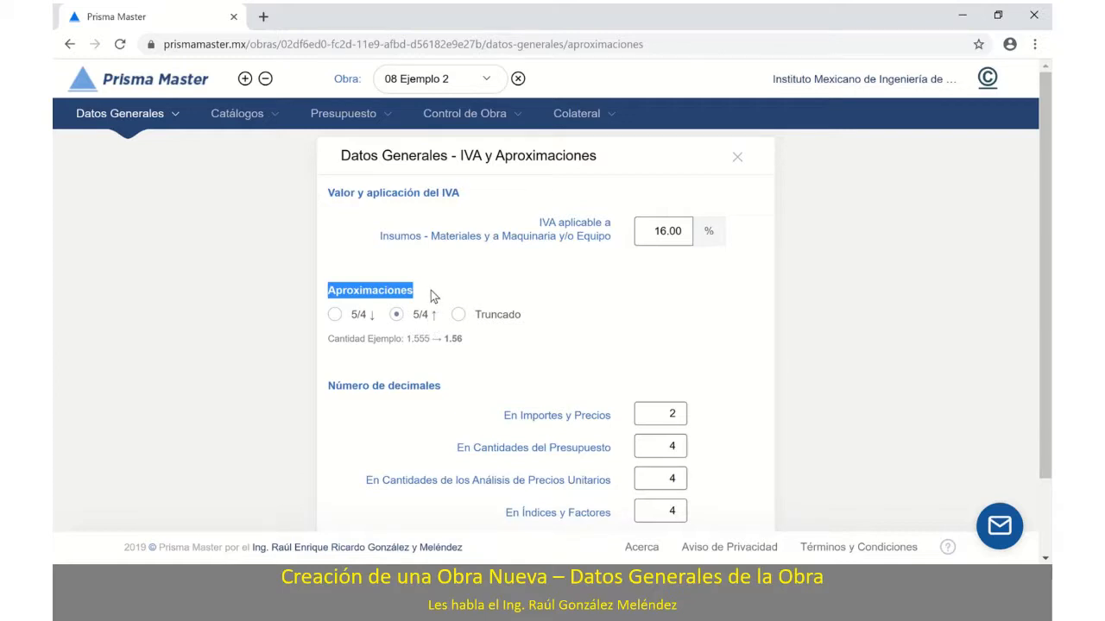
Compare how the 5/4 ↓, 5/4 ↑ and Truncado rounding options affect the example quantity, leaving 5/4 ↑ selected
{"action": "left_click", "coordinate": [340, 316]}
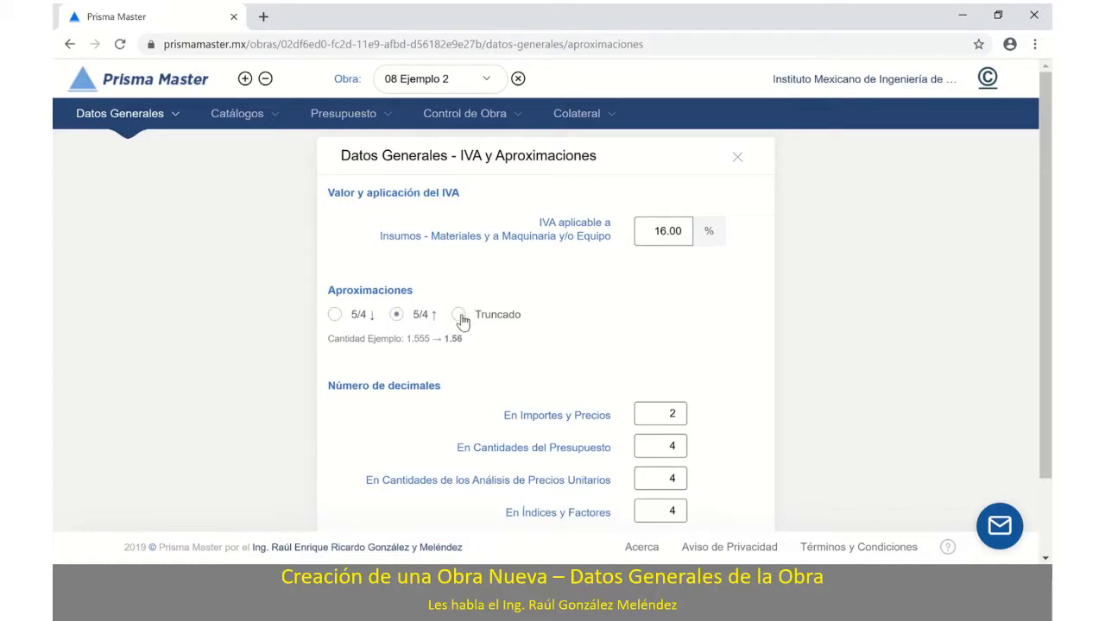
{"action": "left_click", "coordinate": [461, 320]}
{"action": "left_click_drag", "start_coordinate": [468, 341], "coordinate": [434, 338]}
{"action": "left_click", "coordinate": [336, 316]}
{"action": "left_click_drag", "start_coordinate": [462, 339], "coordinate": [431, 339]}
{"action": "left_click", "coordinate": [394, 317]}
{"action": "left_click", "coordinate": [458, 316]}
{"action": "left_click", "coordinate": [396, 316]}
Examine the number of decimals for prices, budget quantities, unit price analyses and indices, and close the settings without accepting
{"action": "scroll", "coordinate": [585, 411], "scroll_direction": "down", "scroll_amount": 2}
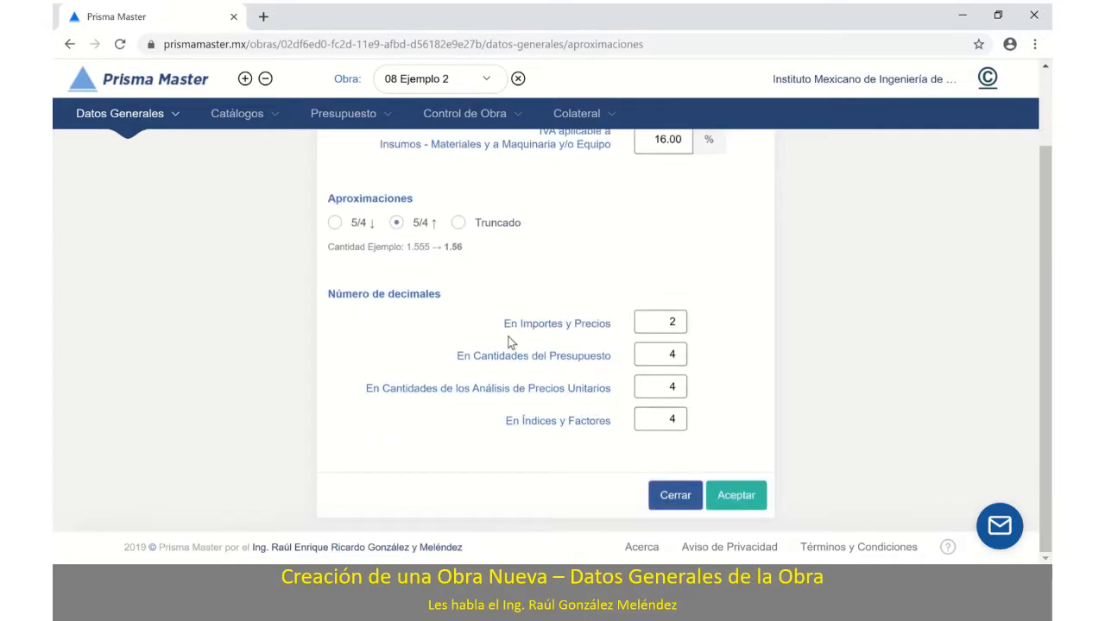
{"action": "left_click_drag", "start_coordinate": [453, 299], "coordinate": [327, 295]}
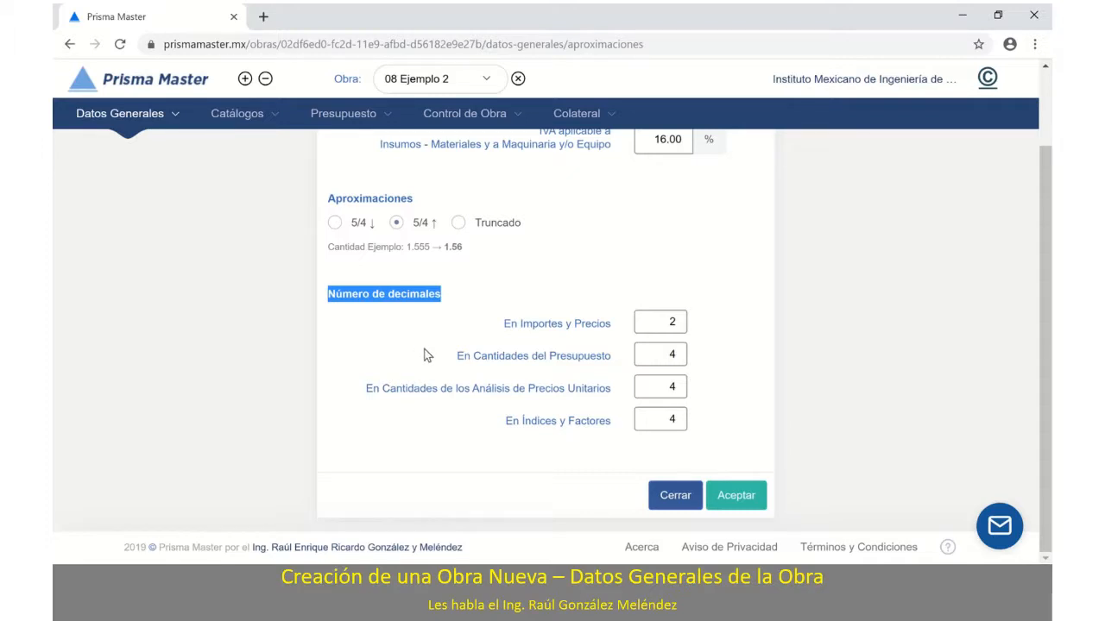
{"action": "left_click_drag", "start_coordinate": [504, 324], "coordinate": [616, 324]}
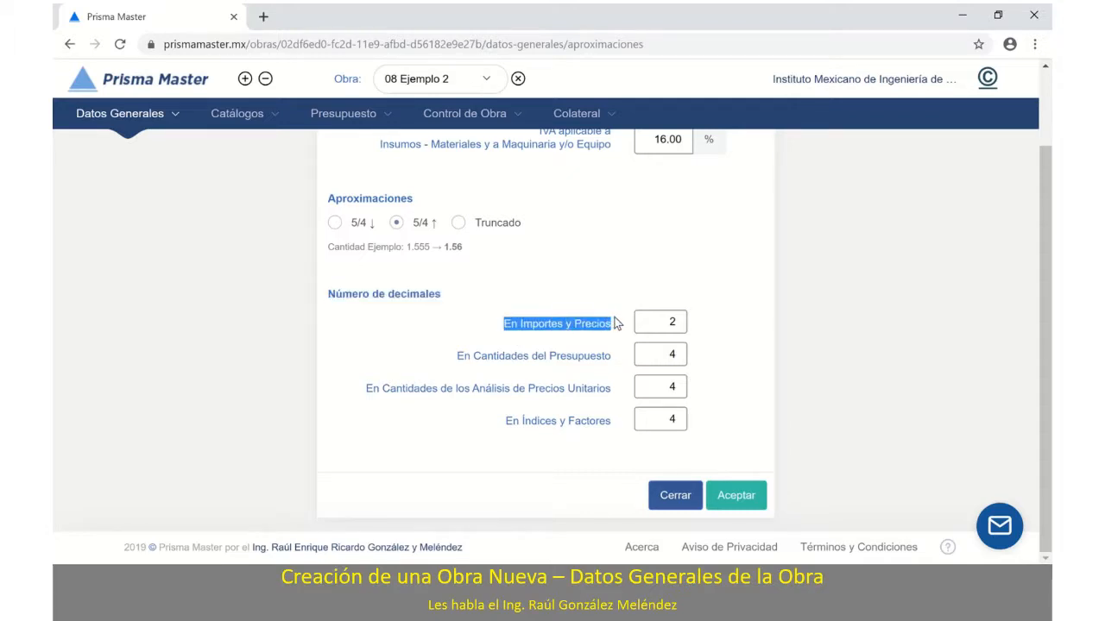
{"action": "double_click", "coordinate": [672, 322]}
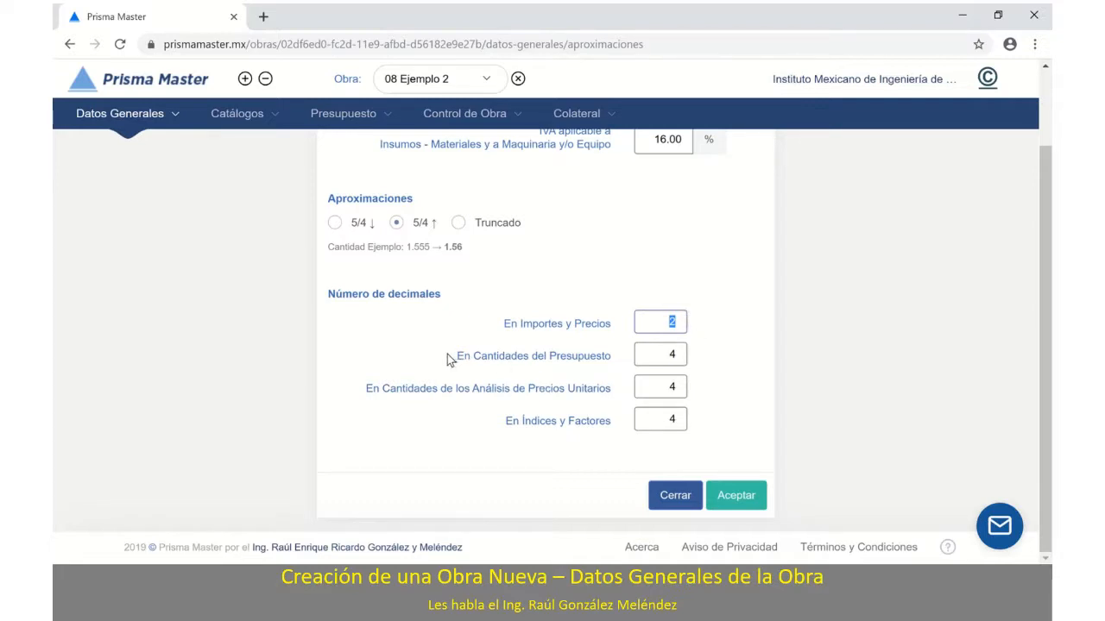
{"action": "left_click_drag", "start_coordinate": [450, 356], "coordinate": [682, 355]}
{"action": "left_click_drag", "start_coordinate": [363, 389], "coordinate": [606, 381]}
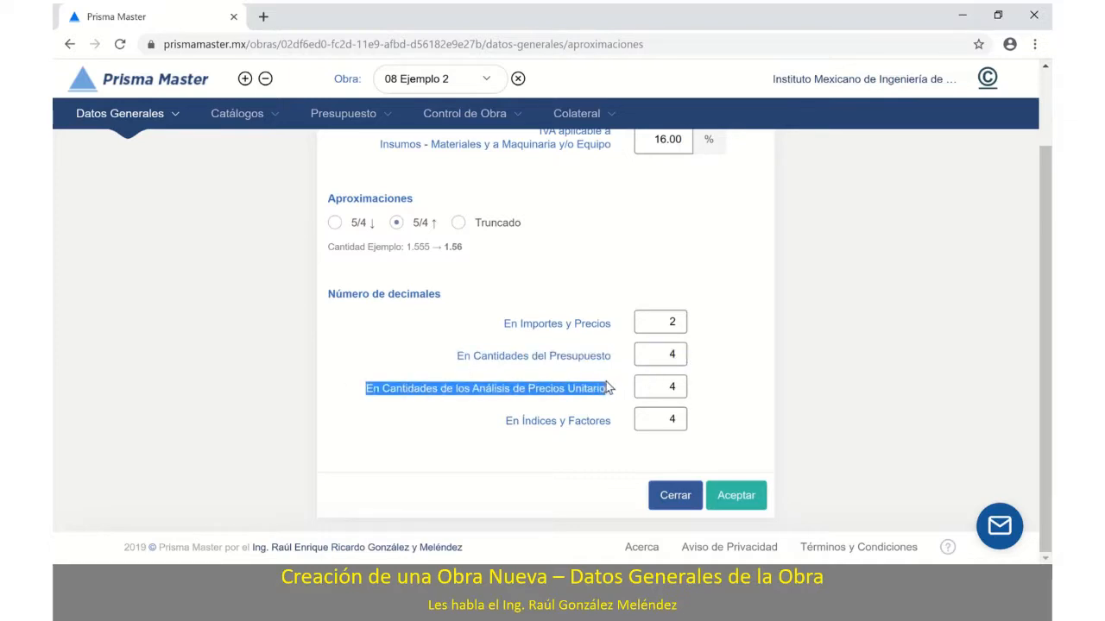
{"action": "left_click", "coordinate": [673, 390]}
{"action": "left_click_drag", "start_coordinate": [676, 390], "coordinate": [662, 415]}
{"action": "left_click", "coordinate": [680, 415]}
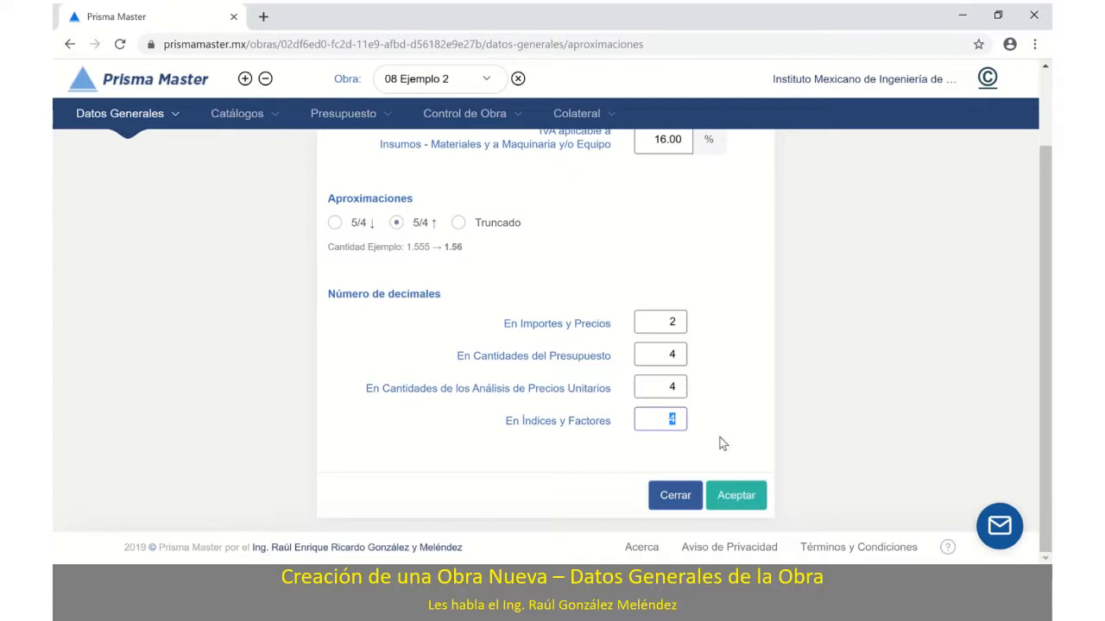
{"action": "left_click", "coordinate": [674, 499]}
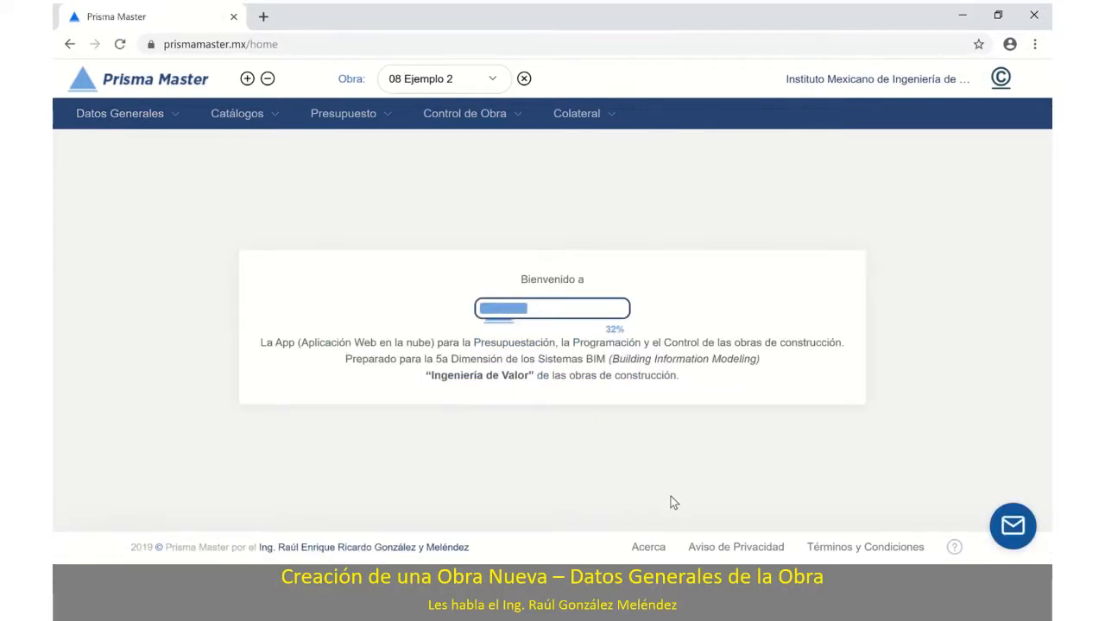
Open Familias de Insumos and examine the subfamilies under 00.07 Requerimientos Generales and 01.90 Combustibles, collapsing each one again
{"action": "left_click", "coordinate": [177, 120]}
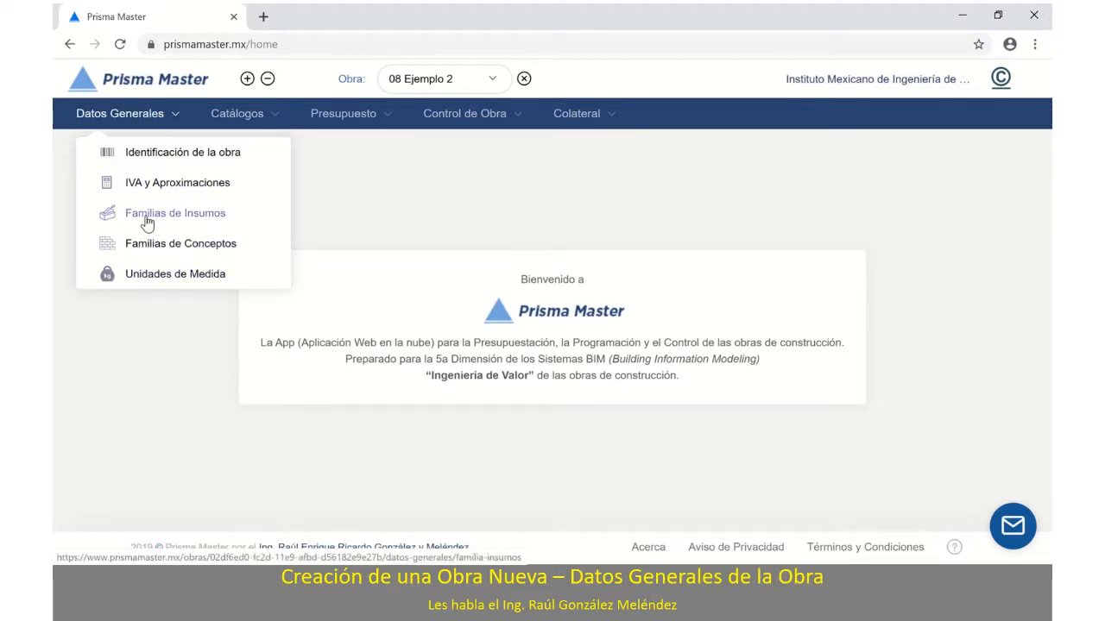
{"action": "left_click", "coordinate": [212, 220]}
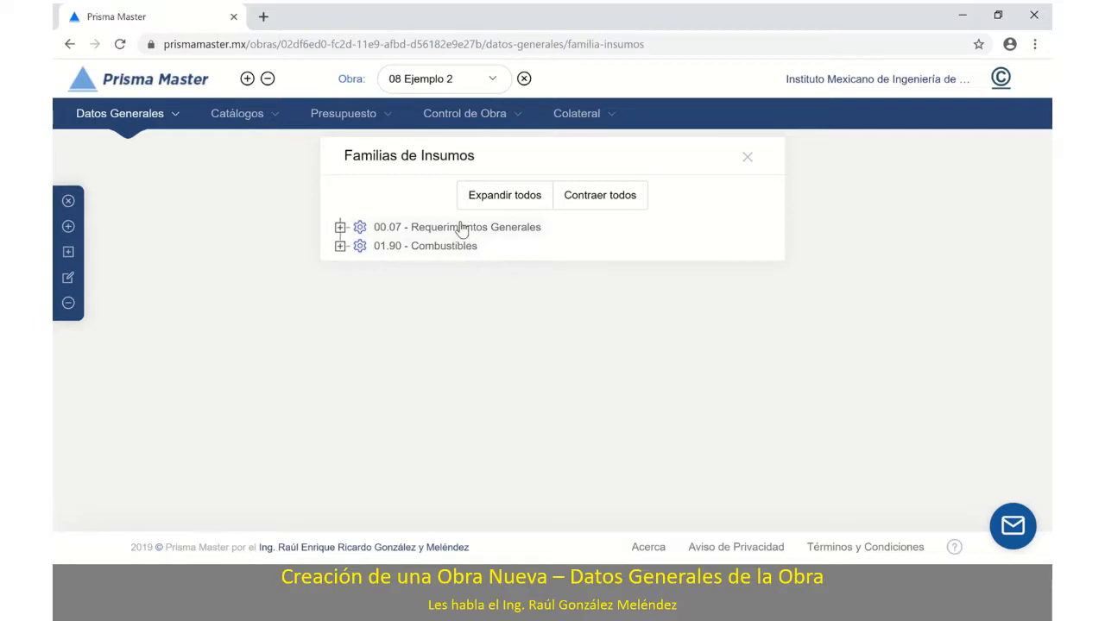
{"action": "left_click_drag", "start_coordinate": [534, 230], "coordinate": [559, 232]}
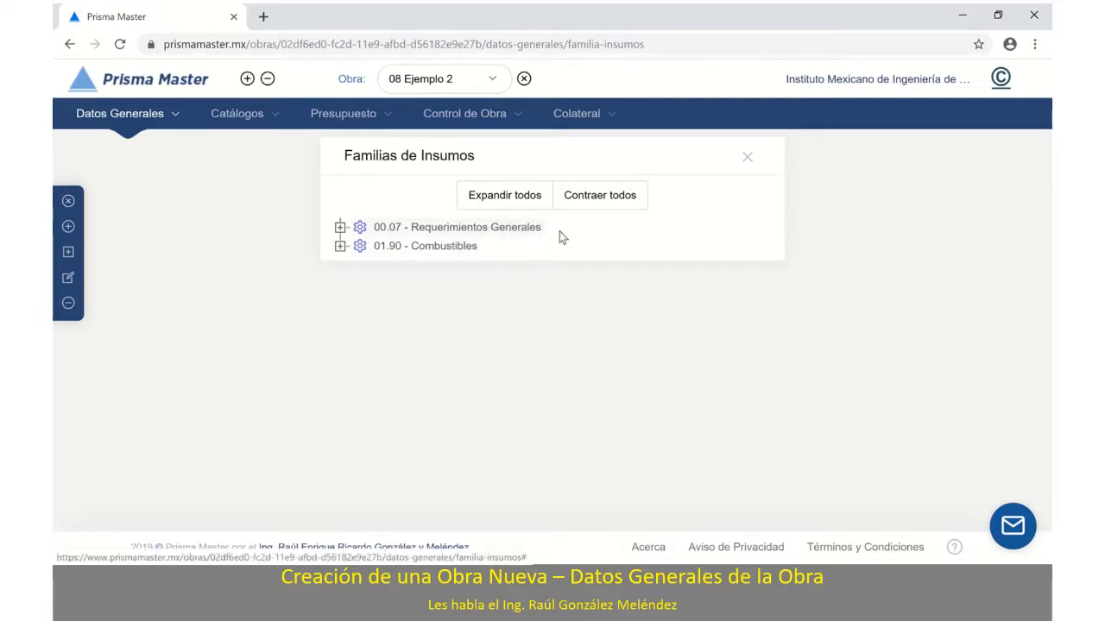
{"action": "left_click", "coordinate": [339, 227]}
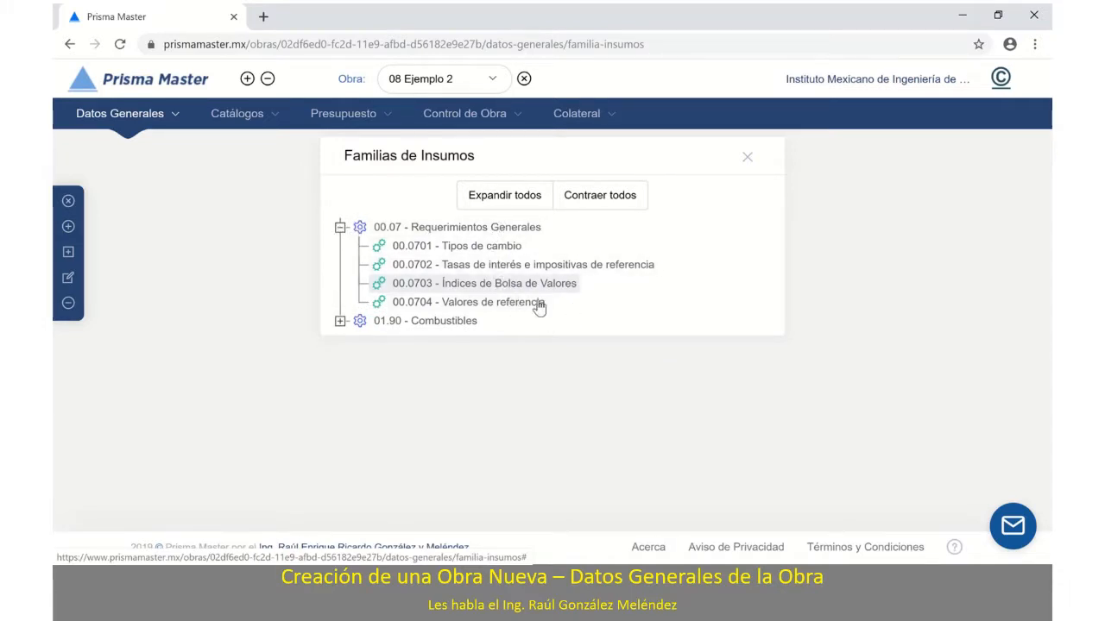
{"action": "left_click", "coordinate": [340, 226]}
{"action": "left_click", "coordinate": [341, 246]}
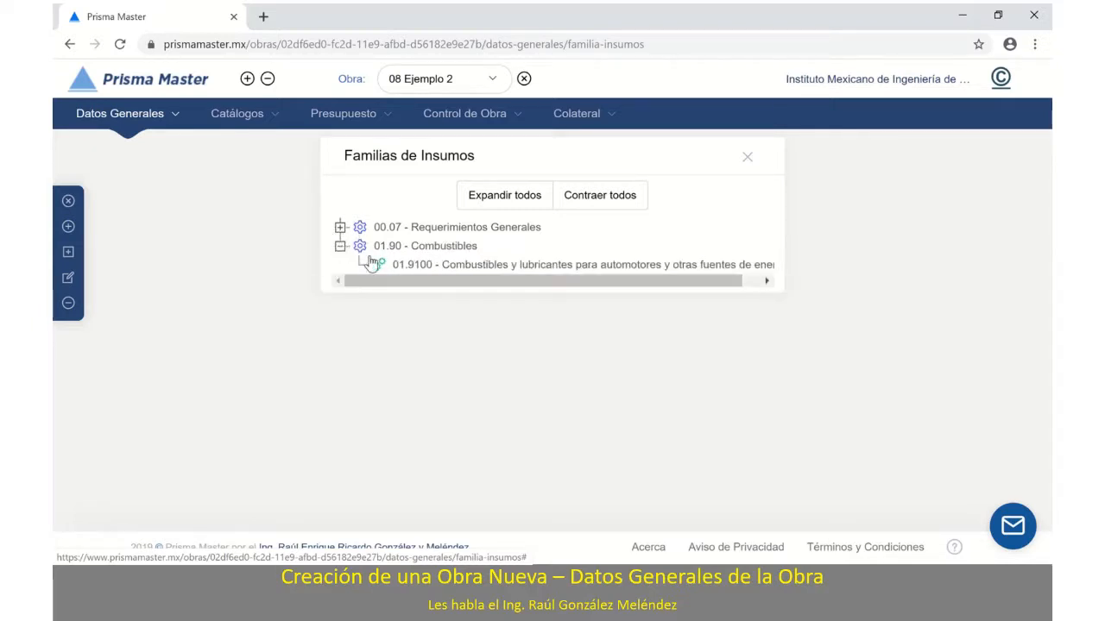
{"action": "left_click_drag", "start_coordinate": [437, 267], "coordinate": [494, 276]}
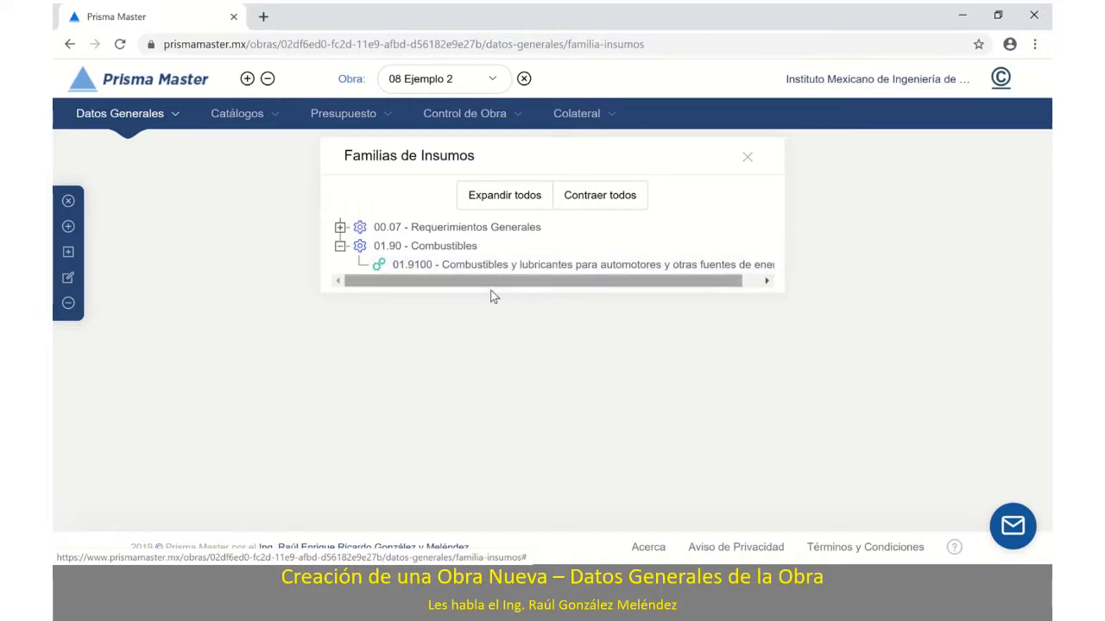
{"action": "left_click", "coordinate": [341, 246]}
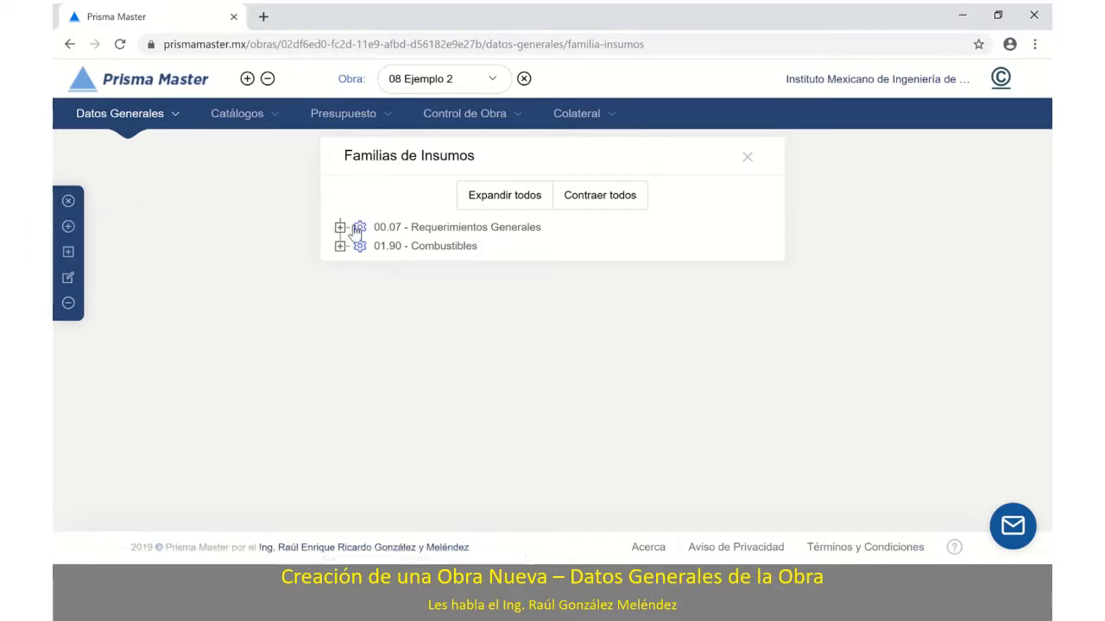
Create a new insumo family with code 99 and description Nueva Familia de Insumos
{"action": "left_click", "coordinate": [67, 251]}
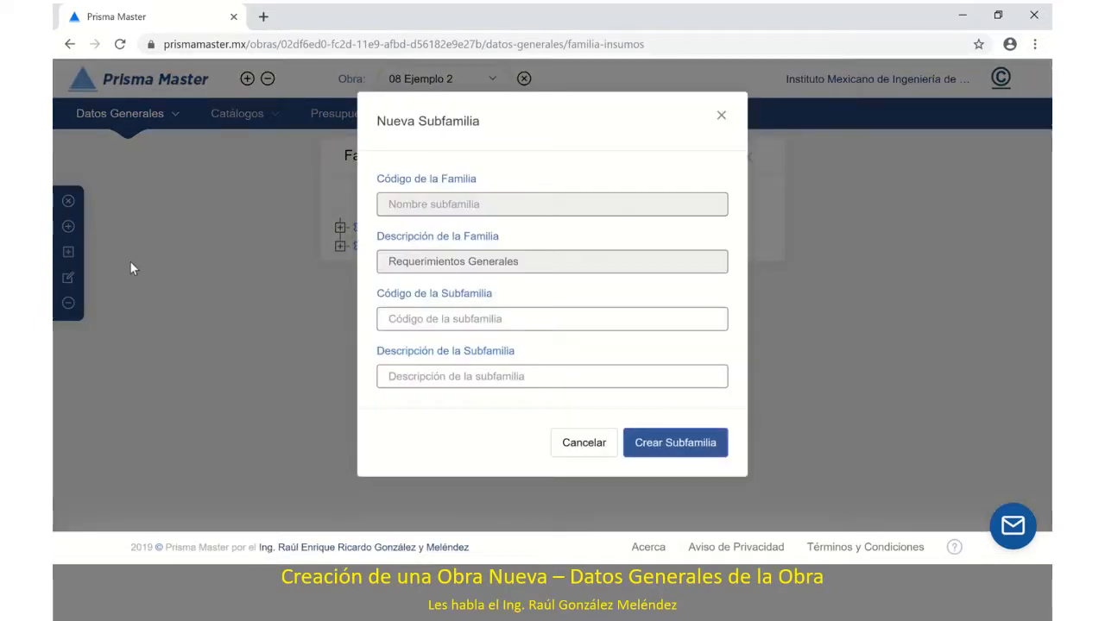
{"action": "left_click", "coordinate": [594, 446]}
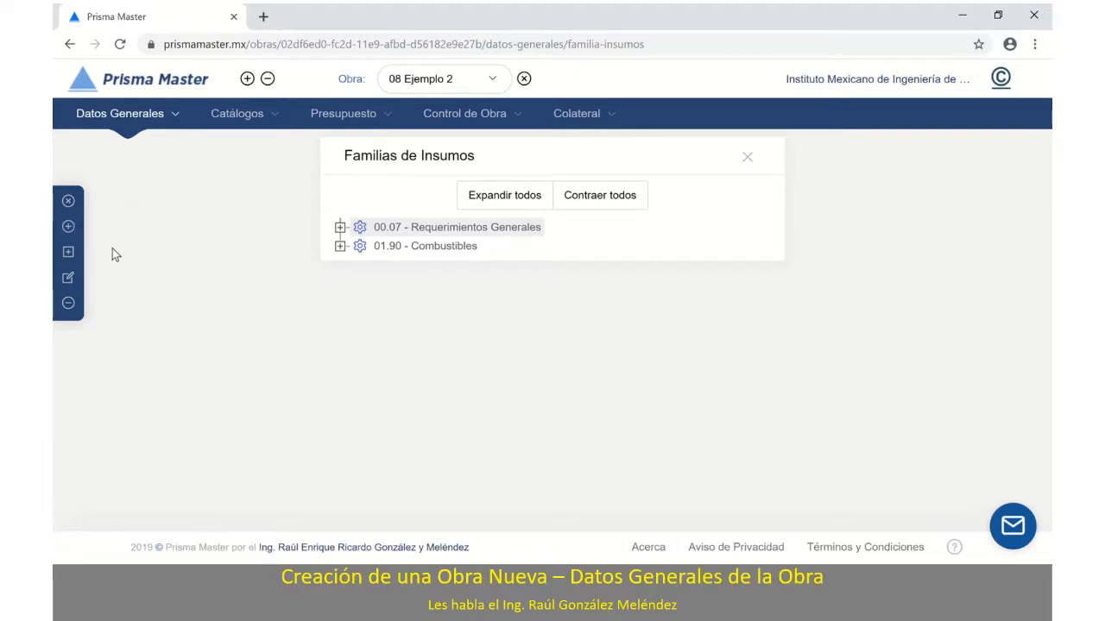
{"action": "left_click", "coordinate": [69, 226]}
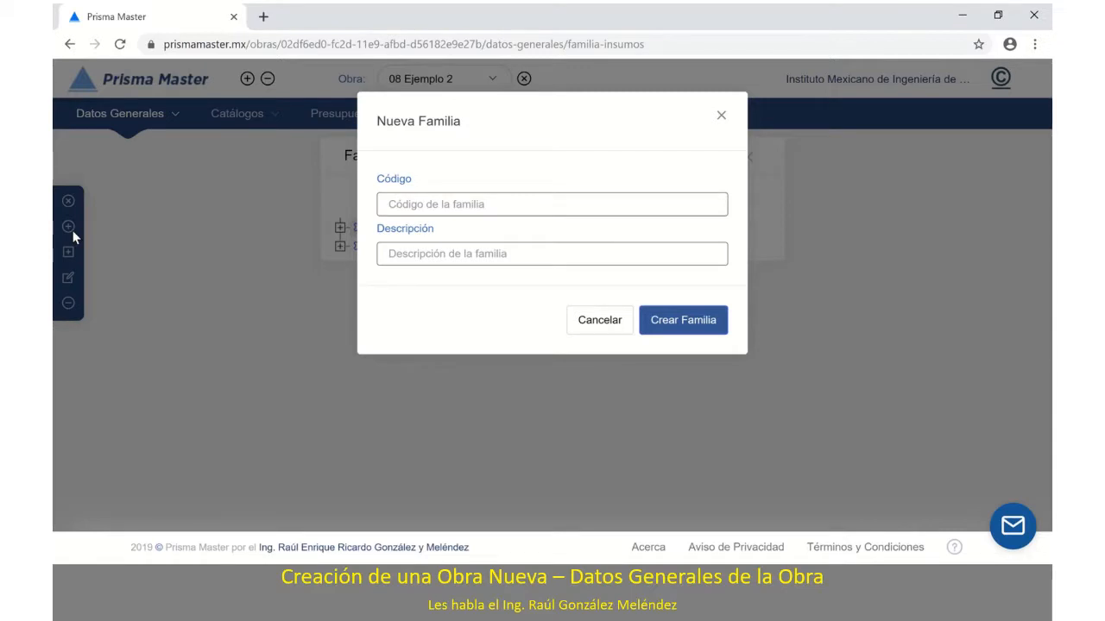
{"action": "left_click", "coordinate": [415, 208]}
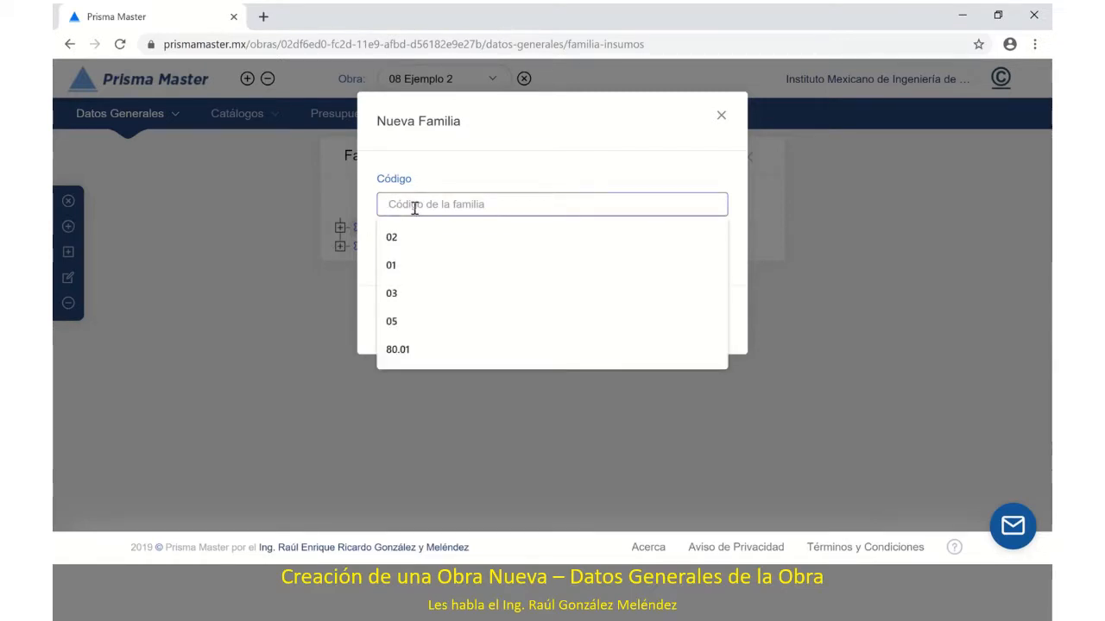
{"action": "type", "text": "99"}
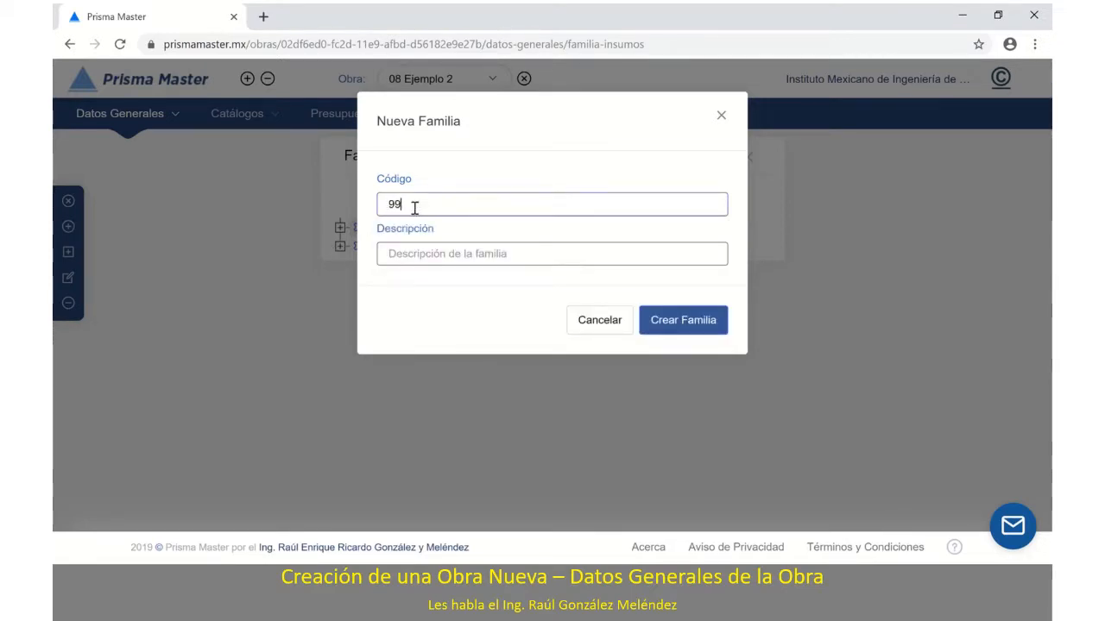
{"action": "left_click", "coordinate": [419, 250]}
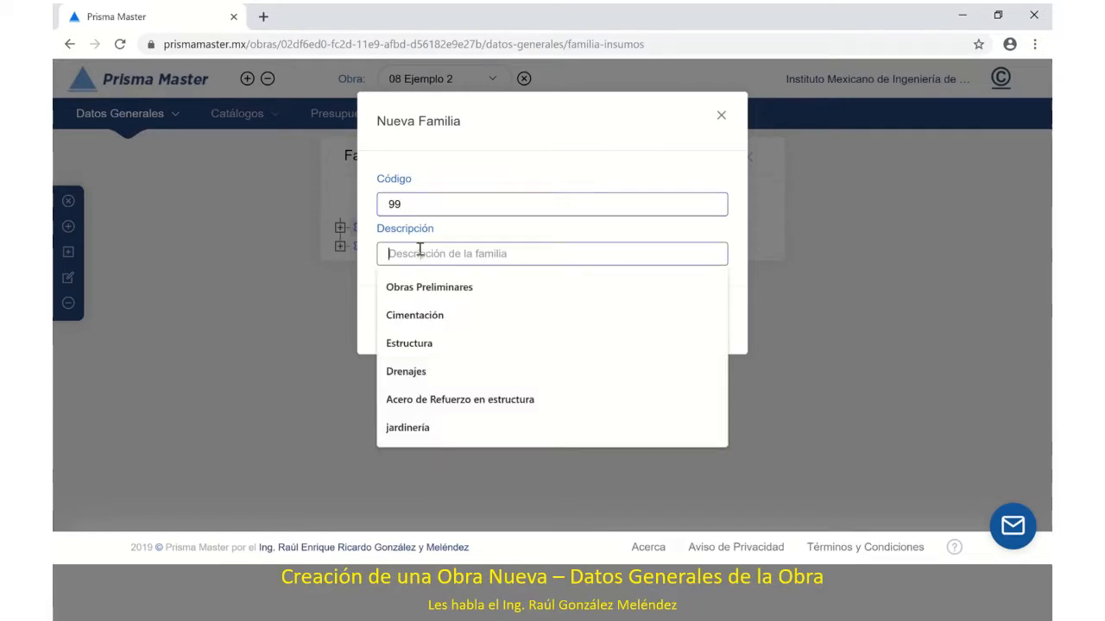
{"action": "type", "text": "Nuev"}
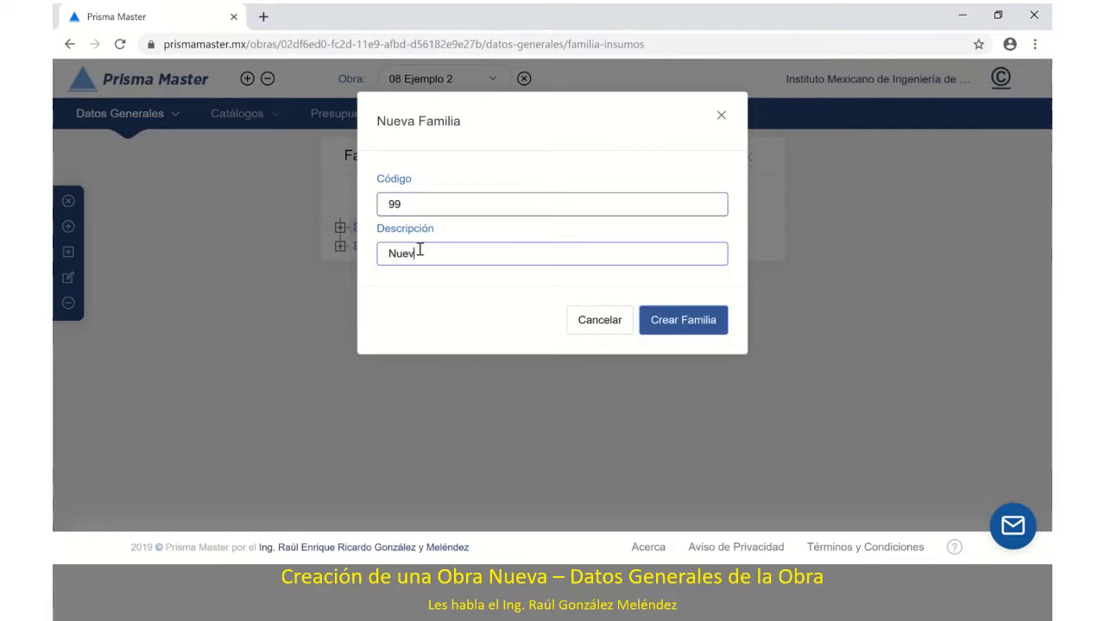
{"action": "type", "text": "a Familia de Insumos"}
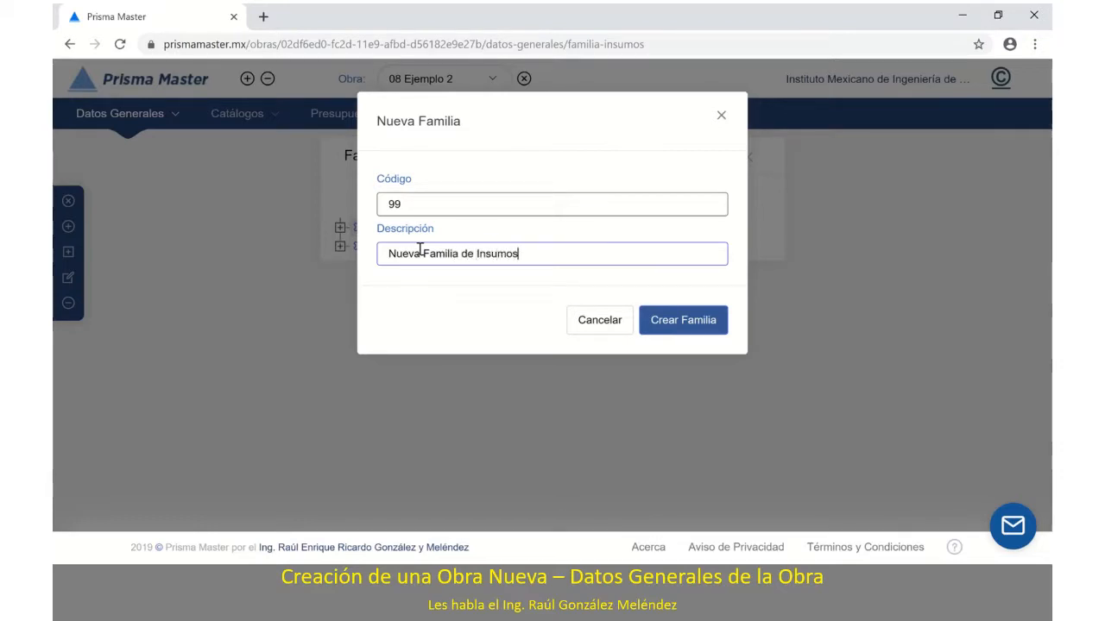
{"action": "left_click", "coordinate": [670, 325]}
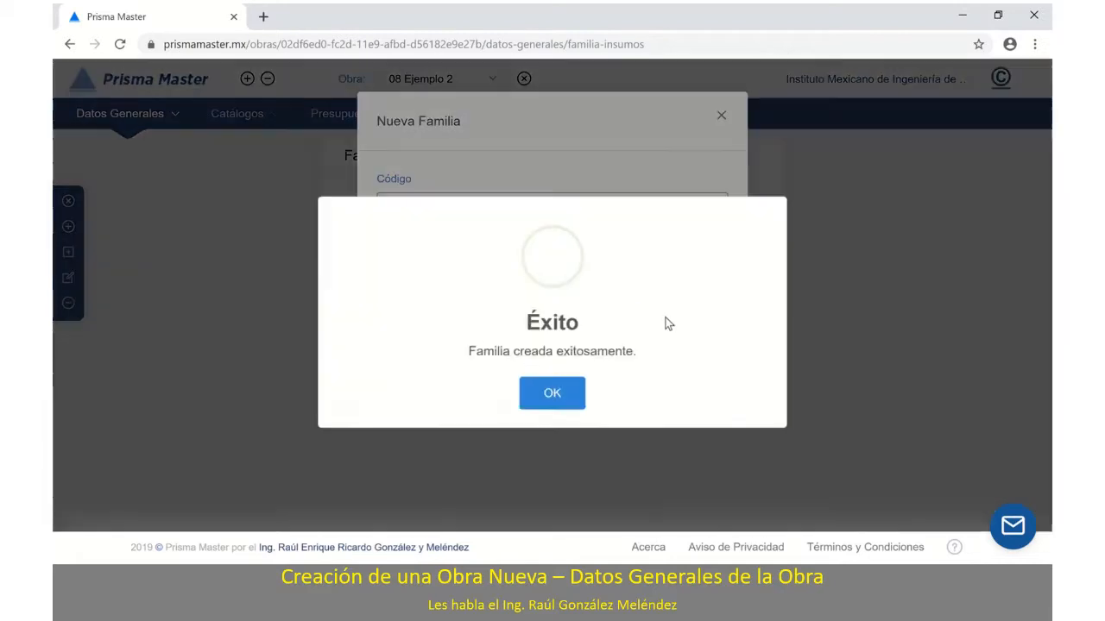
{"action": "left_click", "coordinate": [572, 395]}
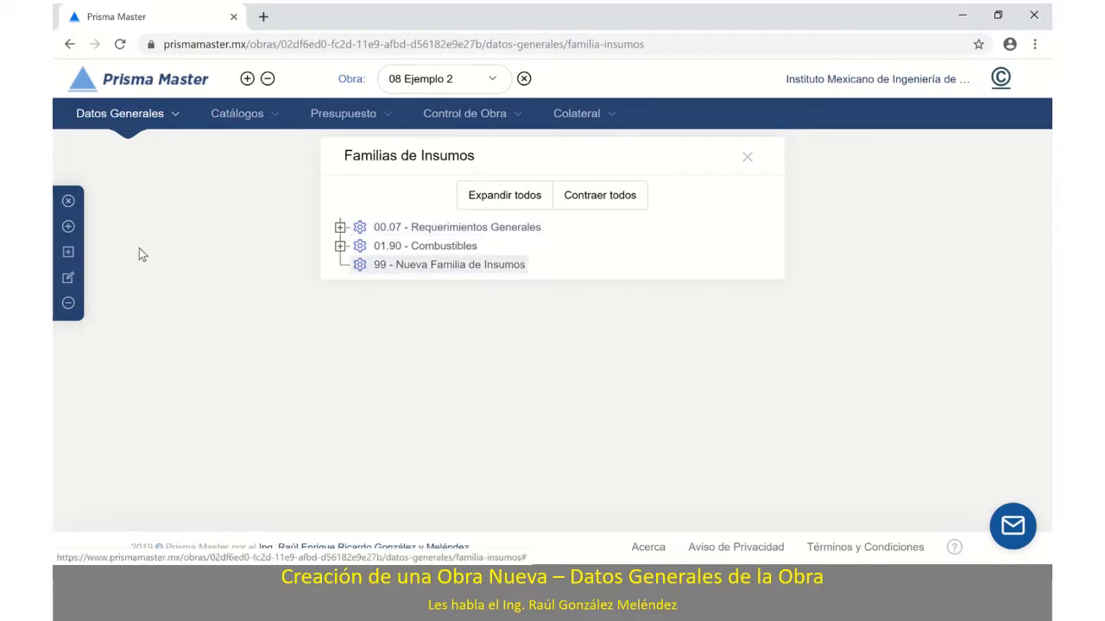
Create subfamily 99.01 with the description Subfamilia under family 99 and check it in the family tree, collapsing the family again
{"action": "left_click", "coordinate": [73, 252]}
{"action": "left_click_drag", "start_coordinate": [414, 205], "coordinate": [378, 205]}
{"action": "key", "text": "ctrl+c"}
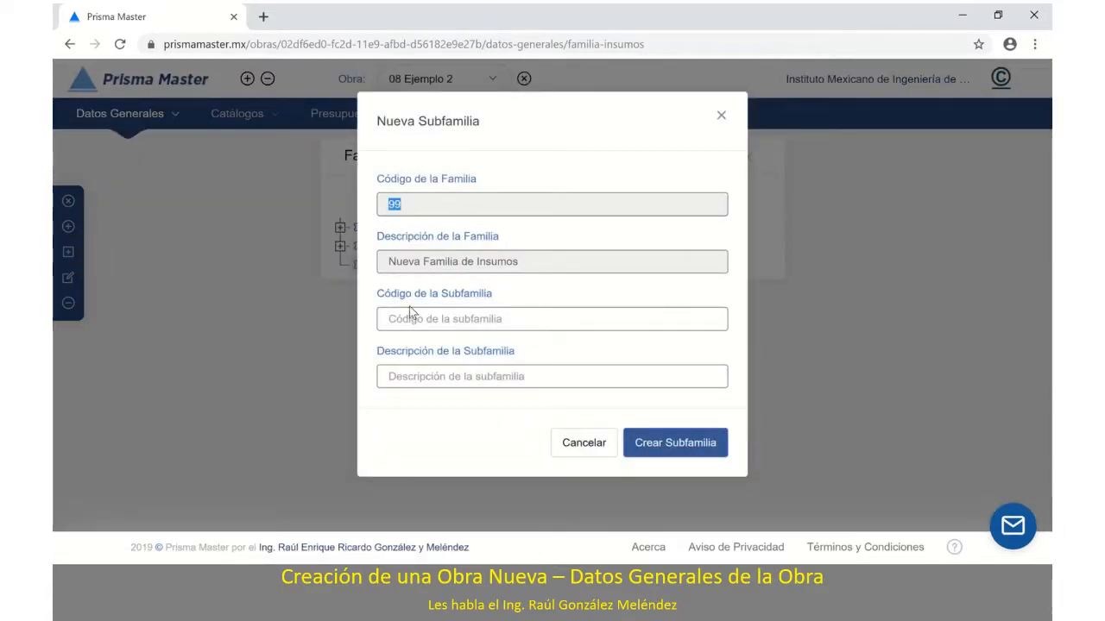
{"action": "left_click", "coordinate": [400, 318]}
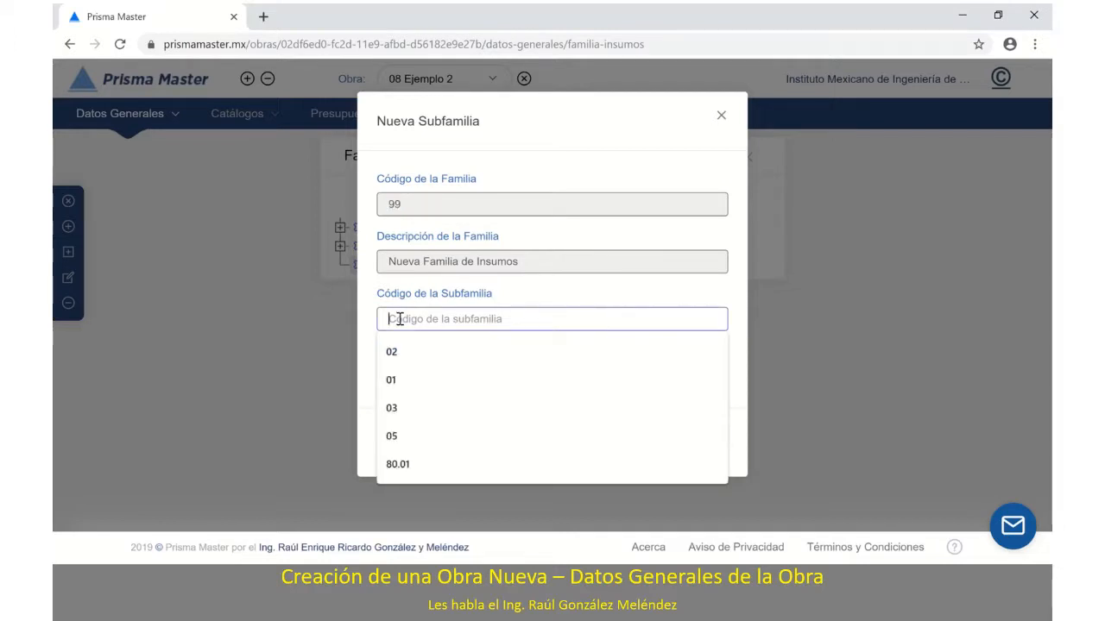
{"action": "key", "text": "ctrl+v"}
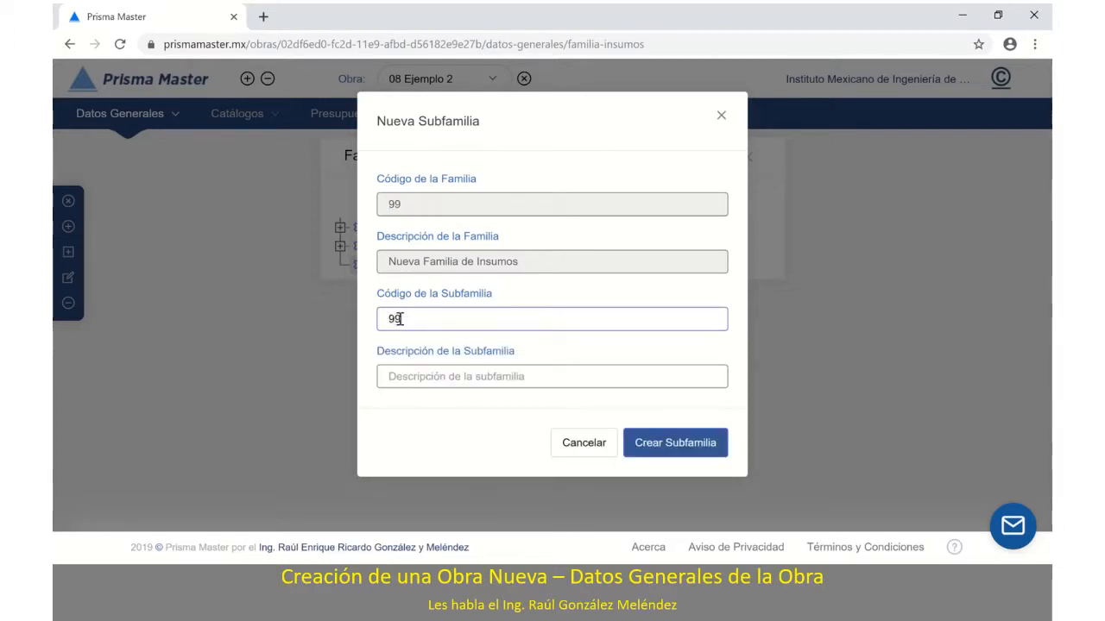
{"action": "type", "text": ".01"}
{"action": "left_click", "coordinate": [427, 377]}
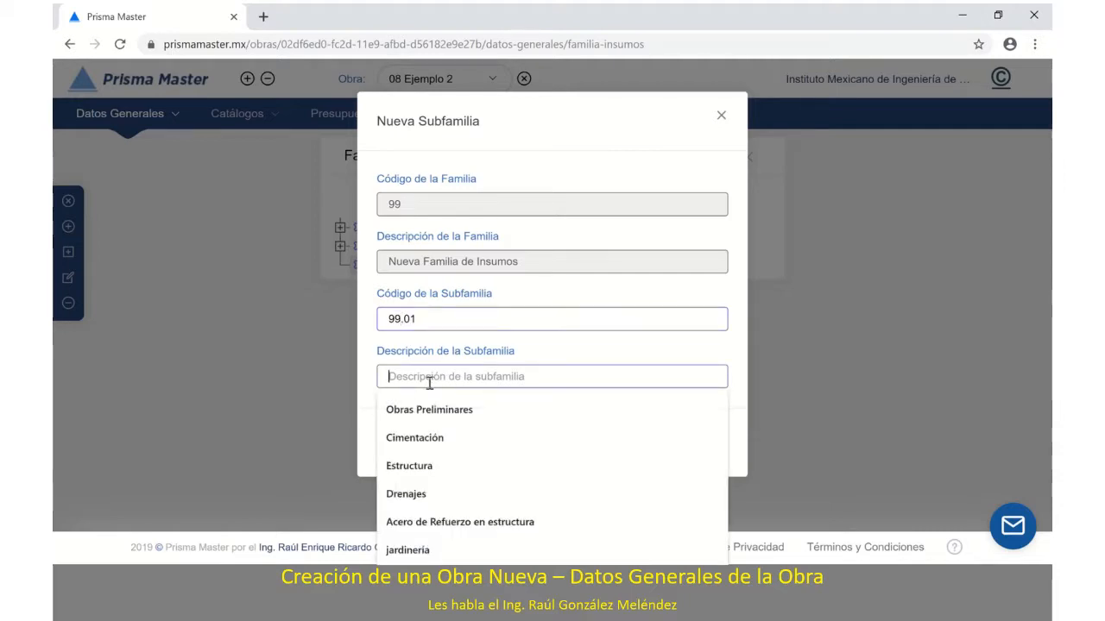
{"action": "type", "text": "Su"}
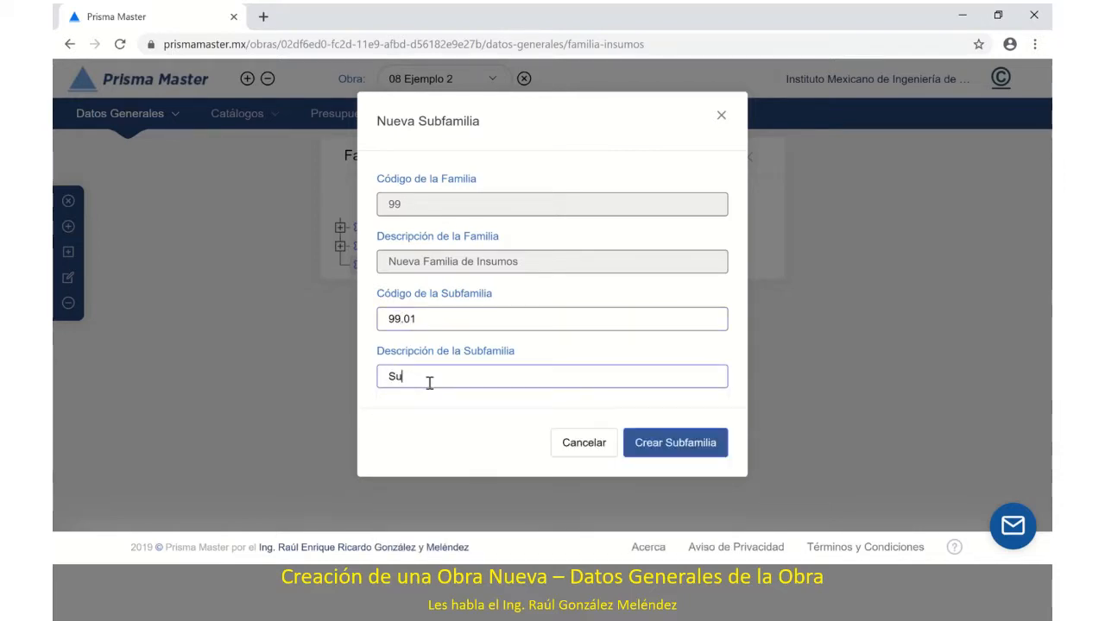
{"action": "type", "text": "bfami"}
{"action": "left_click", "coordinate": [660, 445]}
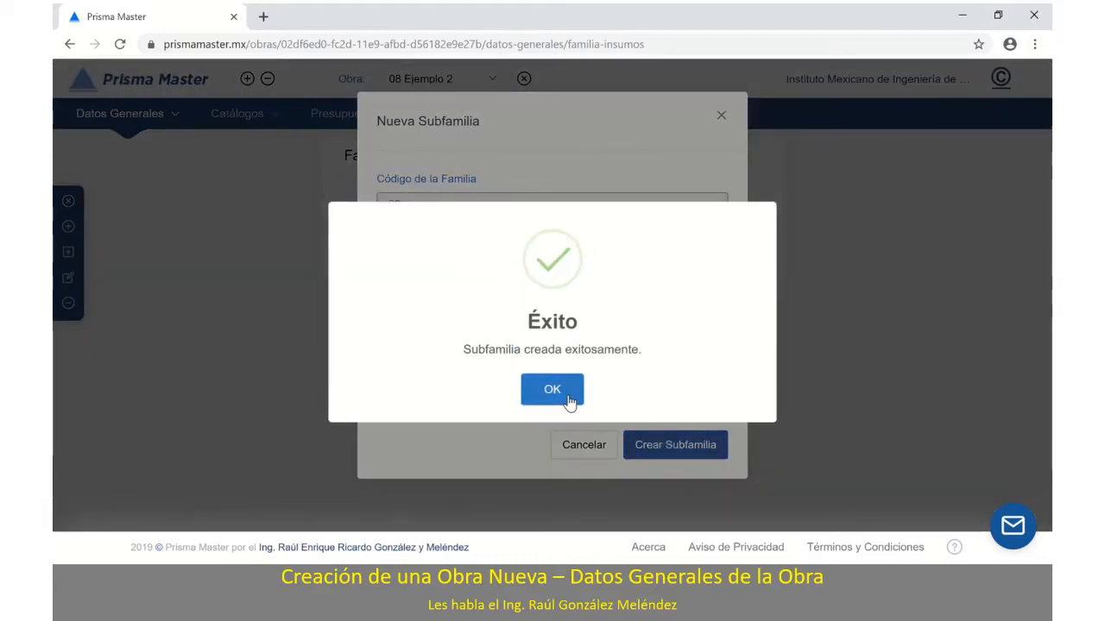
{"action": "left_click", "coordinate": [567, 394]}
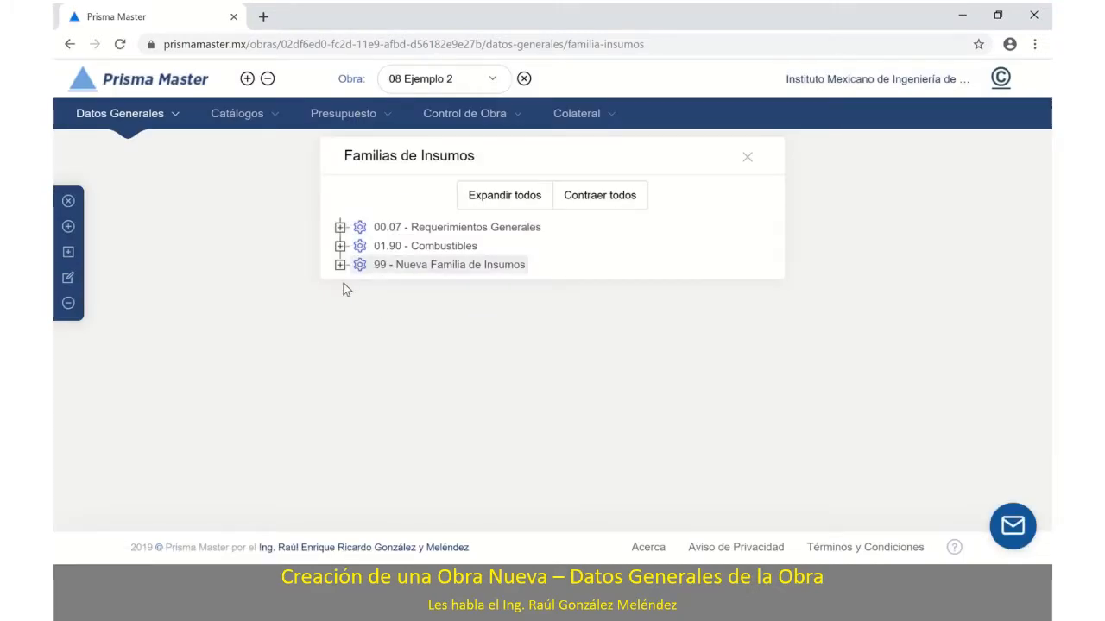
{"action": "left_click", "coordinate": [340, 265]}
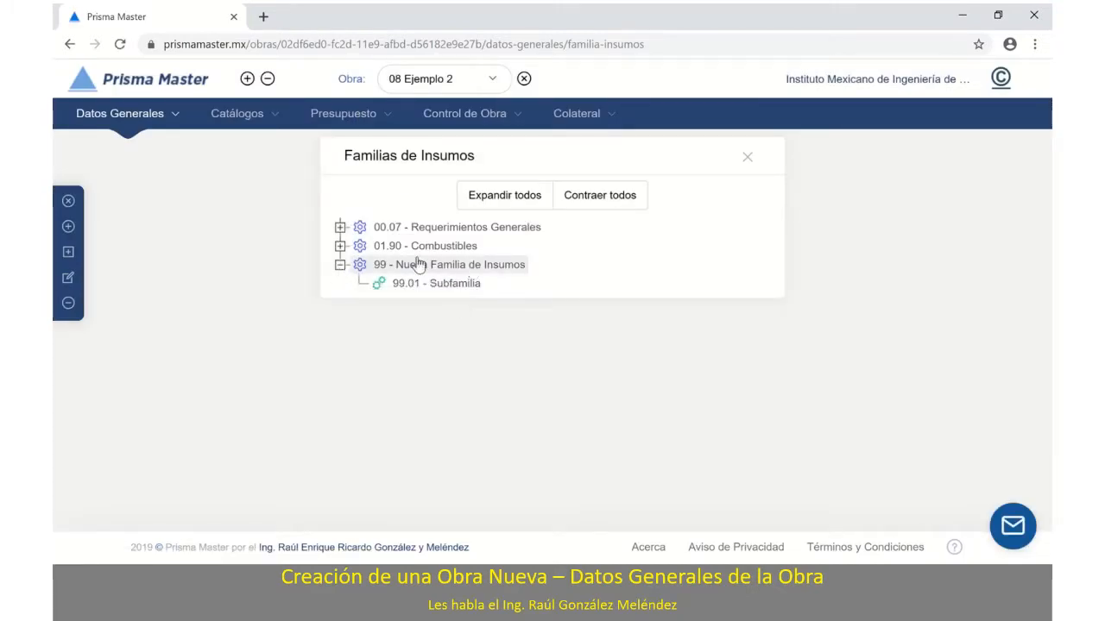
{"action": "left_click", "coordinate": [340, 265]}
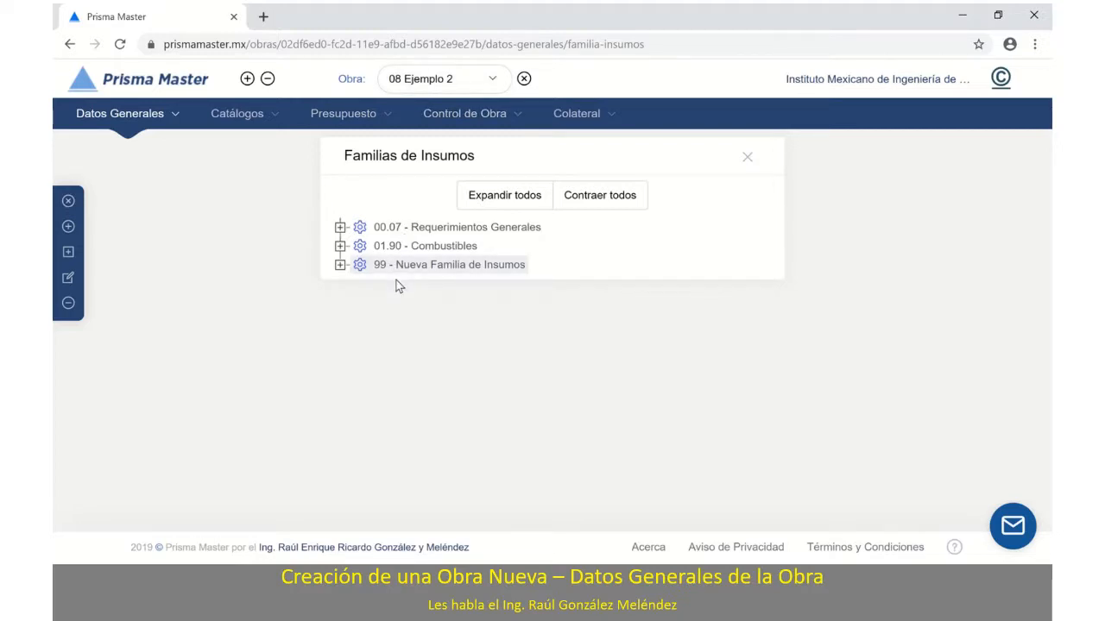
Switch to the obra PRISMA Base de Datos and open its Familias de Insumos
{"action": "left_click", "coordinate": [491, 81]}
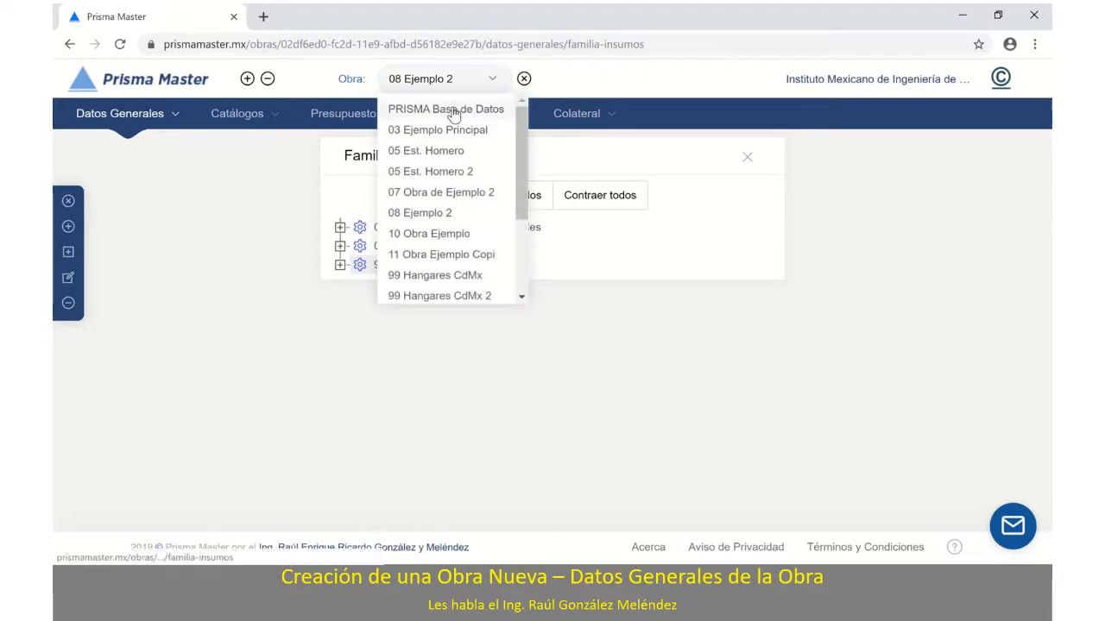
{"action": "left_click", "coordinate": [629, 330]}
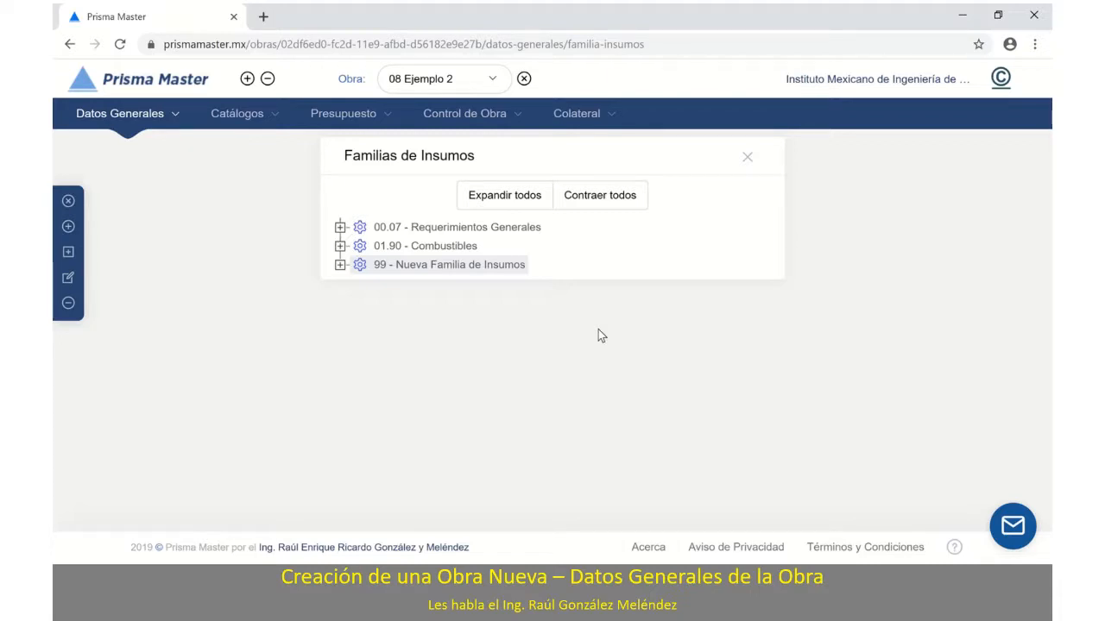
{"action": "left_click", "coordinate": [488, 80]}
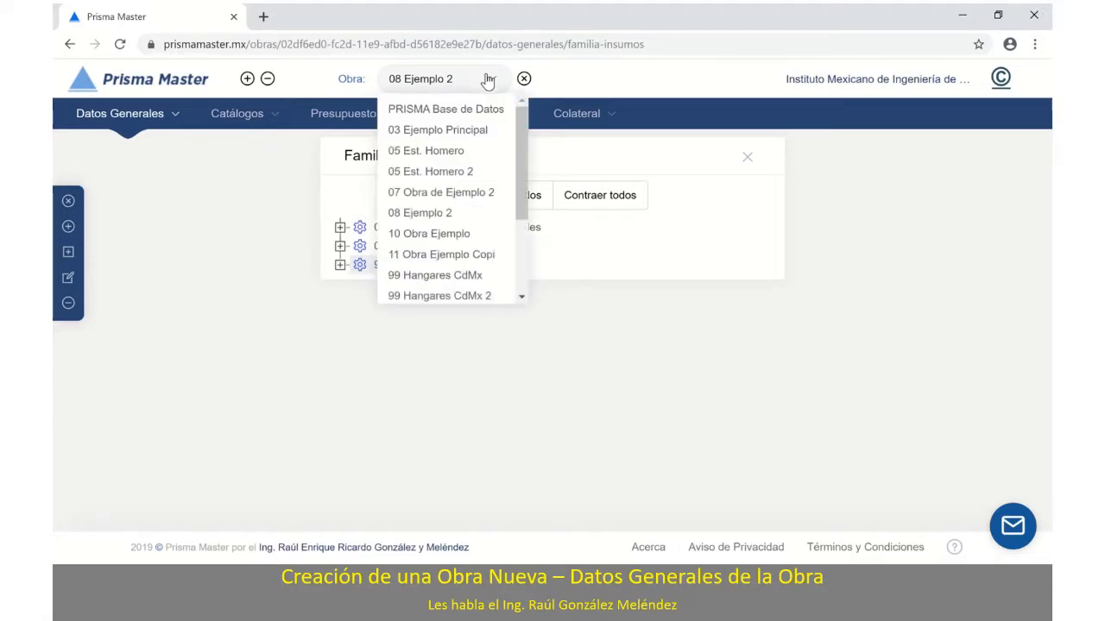
{"action": "left_click", "coordinate": [476, 109]}
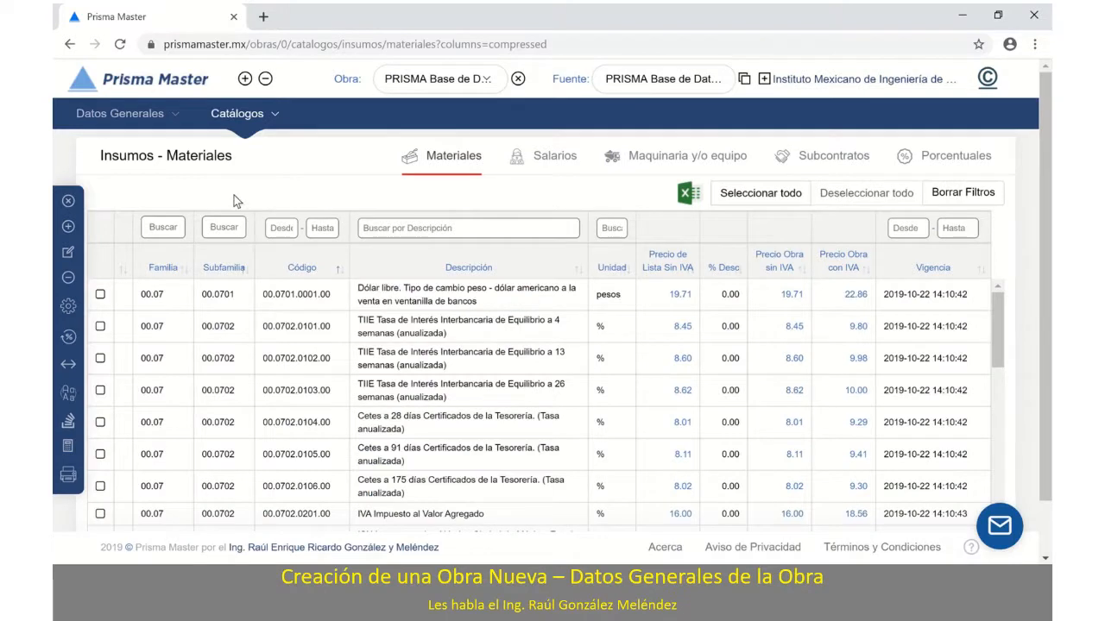
{"action": "left_click", "coordinate": [171, 116]}
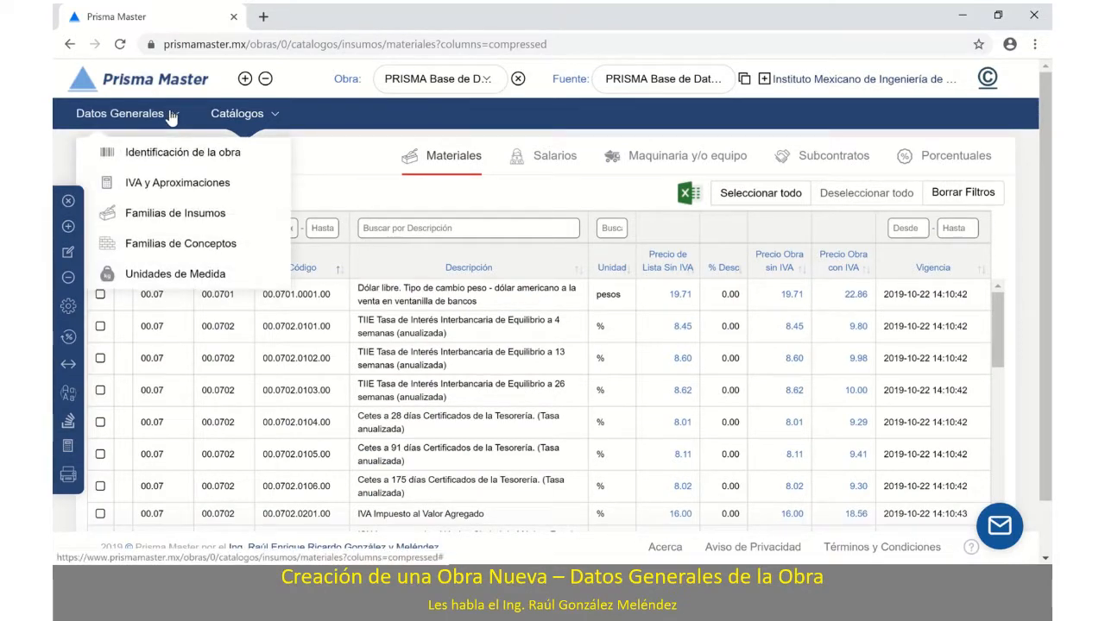
{"action": "left_click", "coordinate": [159, 218]}
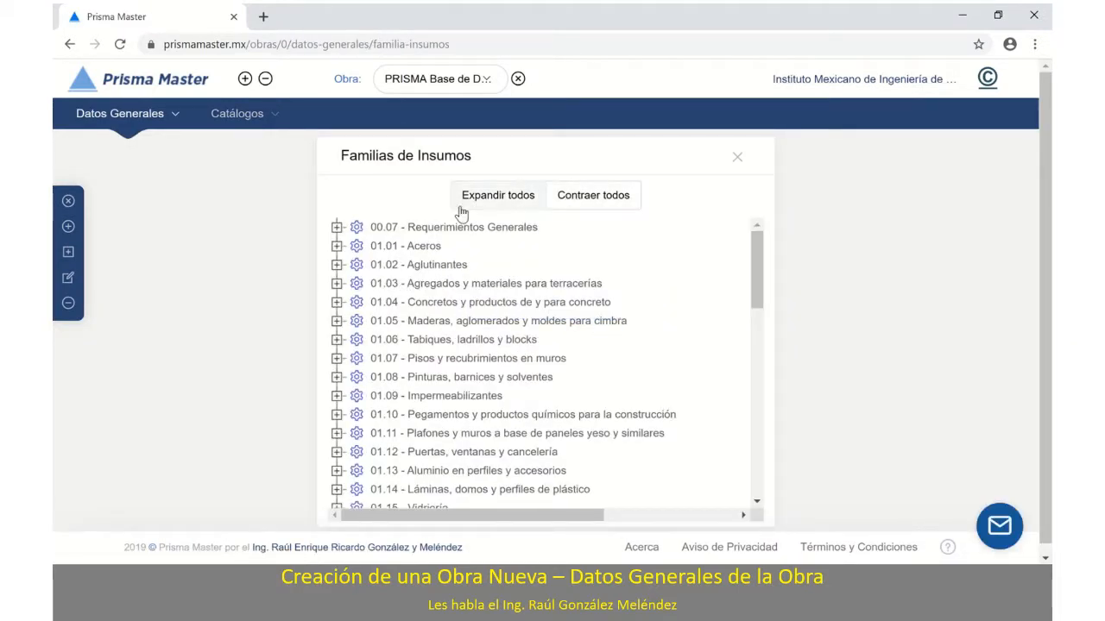
Examine the full list of insumo families in the base database, from Requerimientos Generales through the installation, salary and machinery families
{"action": "scroll", "coordinate": [438, 371], "scroll_direction": "down", "scroll_amount": 3}
{"action": "scroll", "coordinate": [438, 393], "scroll_direction": "down", "scroll_amount": 7}
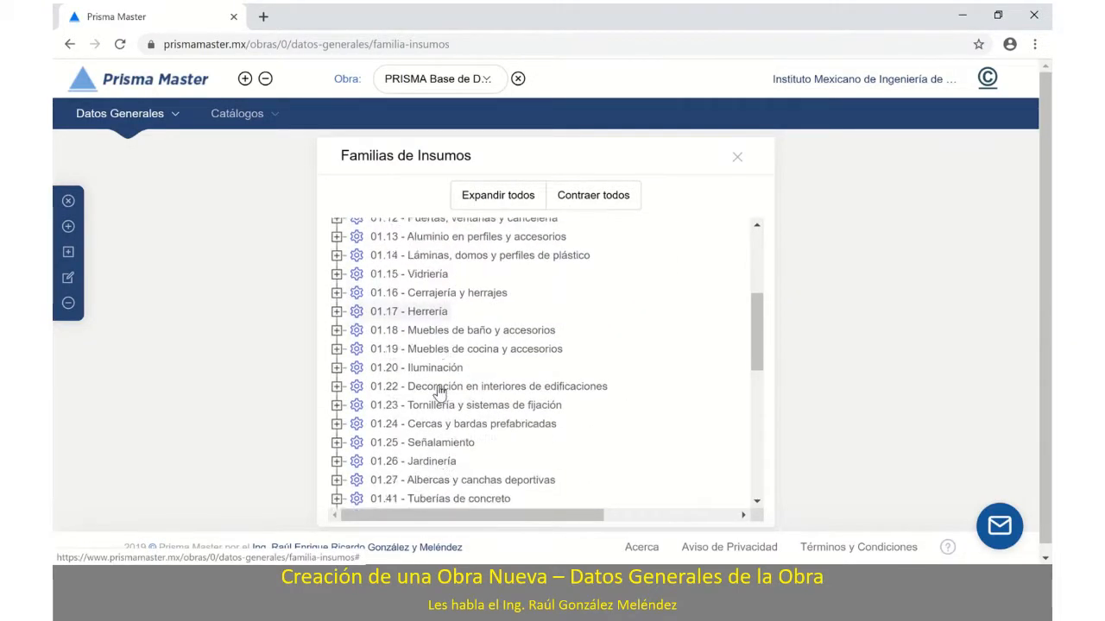
{"action": "scroll", "coordinate": [438, 392], "scroll_direction": "up", "scroll_amount": 9}
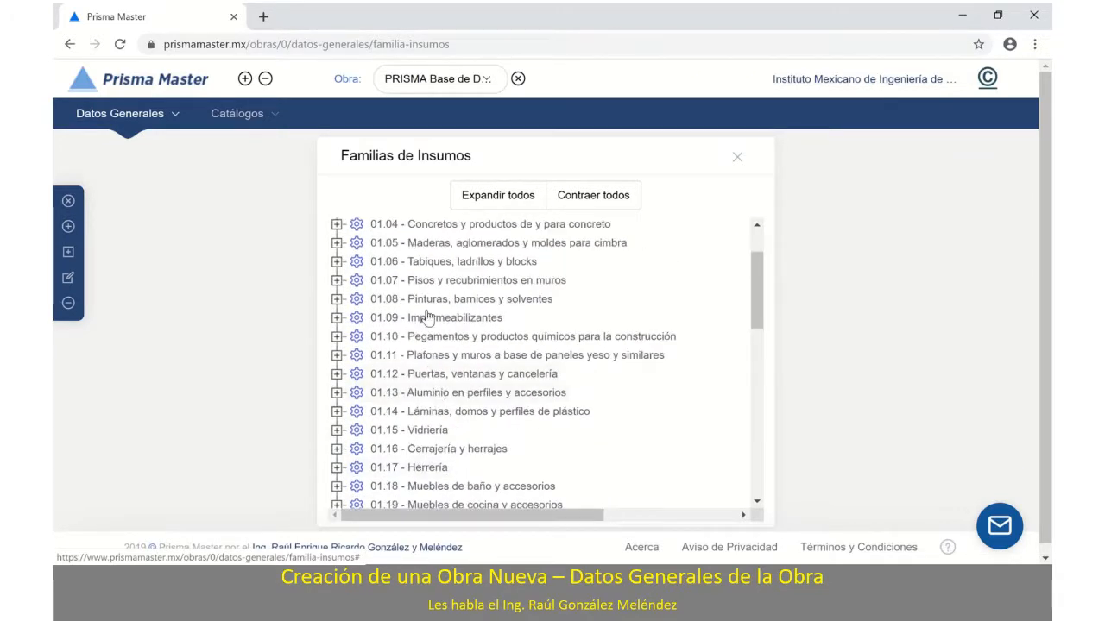
{"action": "scroll", "coordinate": [427, 306], "scroll_direction": "down", "scroll_amount": 2}
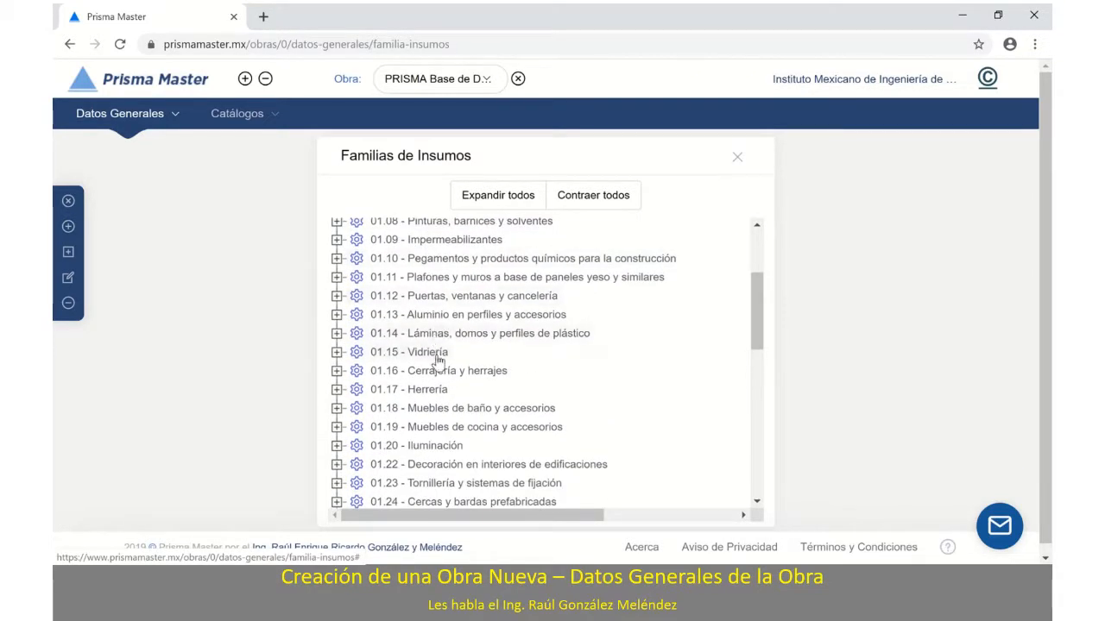
{"action": "scroll", "coordinate": [437, 358], "scroll_direction": "down", "scroll_amount": 3}
{"action": "scroll", "coordinate": [437, 373], "scroll_direction": "down", "scroll_amount": 6}
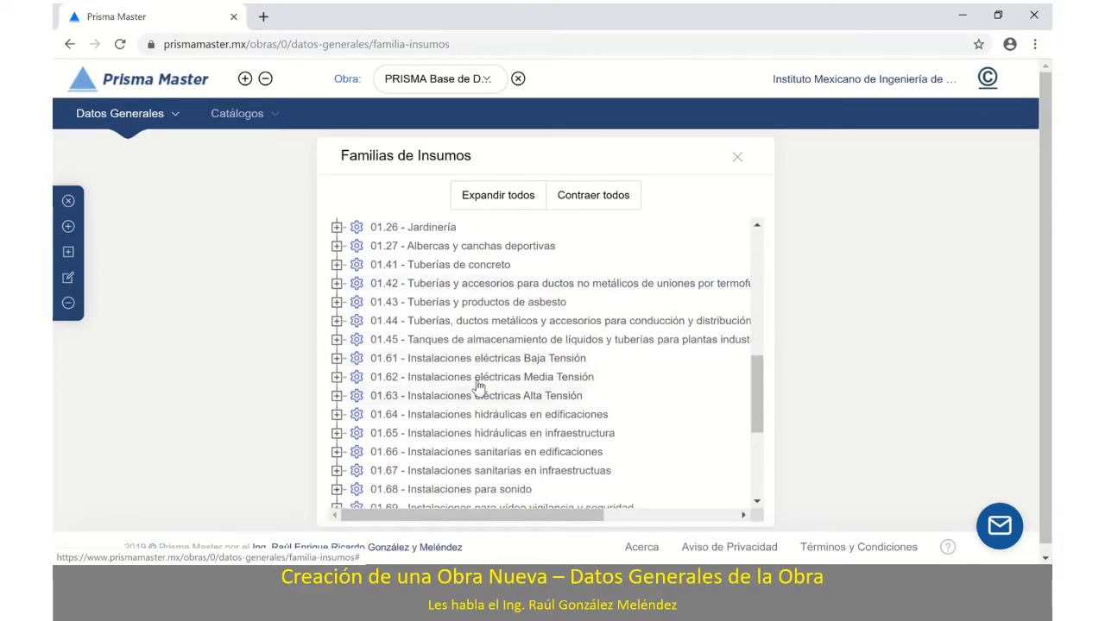
{"action": "scroll", "coordinate": [525, 381], "scroll_direction": "down", "scroll_amount": 2}
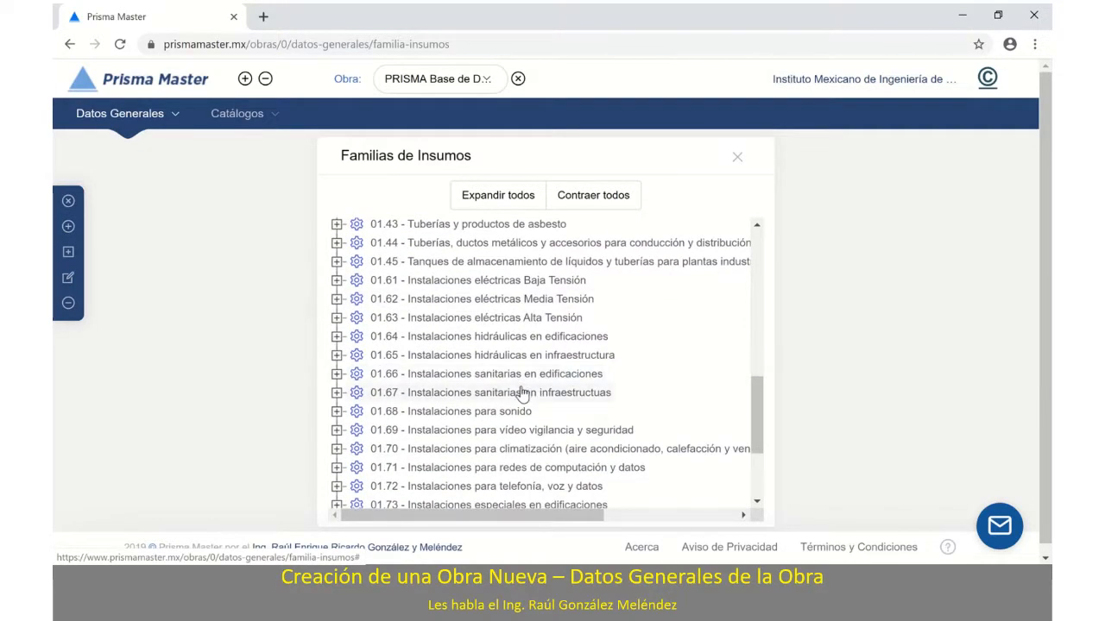
{"action": "scroll", "coordinate": [522, 393], "scroll_direction": "down", "scroll_amount": 2}
{"action": "scroll", "coordinate": [518, 394], "scroll_direction": "down", "scroll_amount": 2}
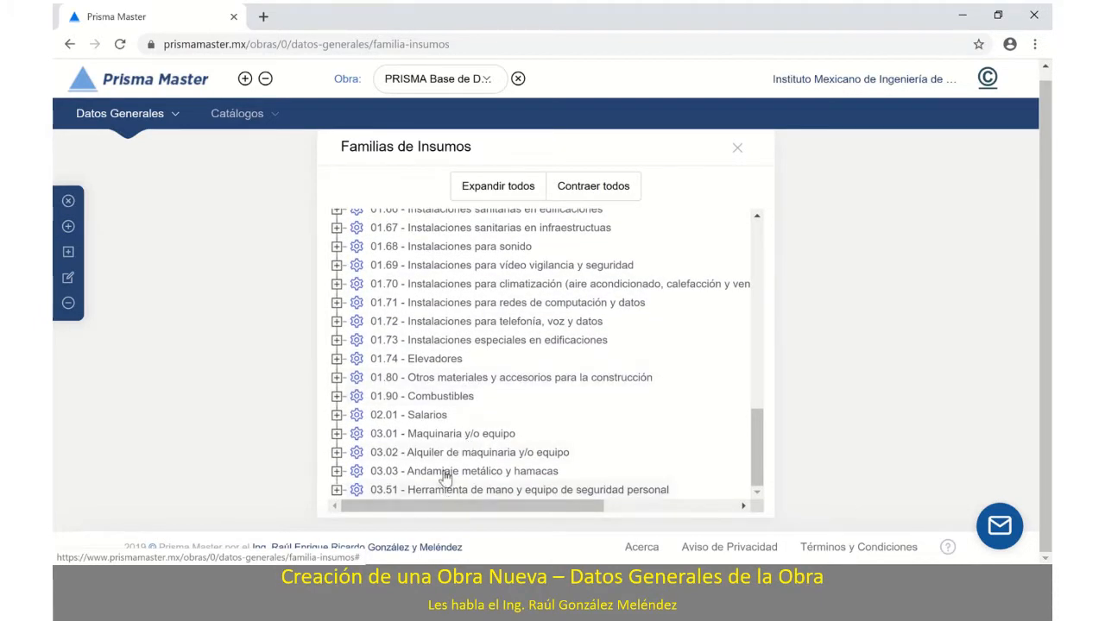
{"action": "scroll", "coordinate": [440, 487], "scroll_direction": "up", "scroll_amount": 10}
{"action": "scroll", "coordinate": [462, 395], "scroll_direction": "up", "scroll_amount": 1}
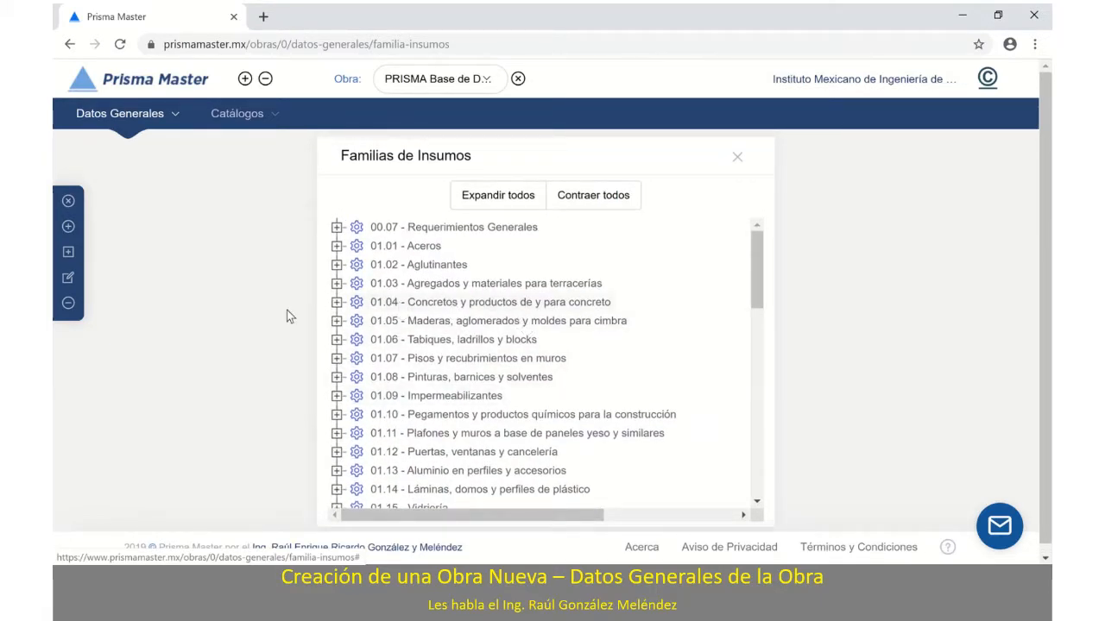
Examine the subfamilies of 01.01 Aceros and the editing form of 01.0103 Mallas y refuerzos presoldados, leaving it without saving
{"action": "left_click", "coordinate": [337, 246]}
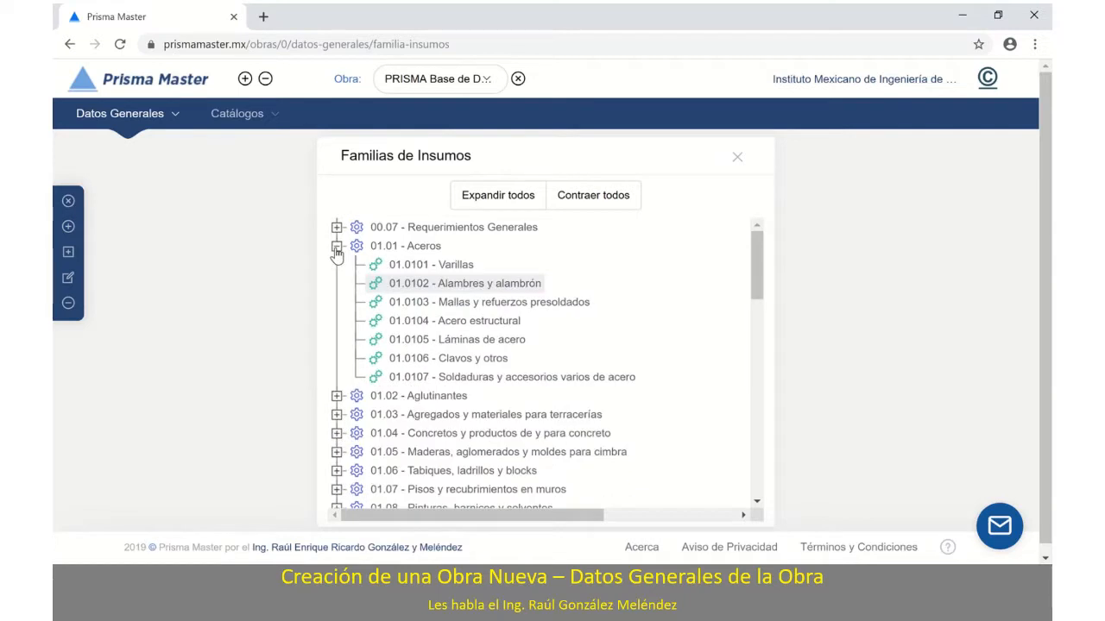
{"action": "double_click", "coordinate": [486, 303]}
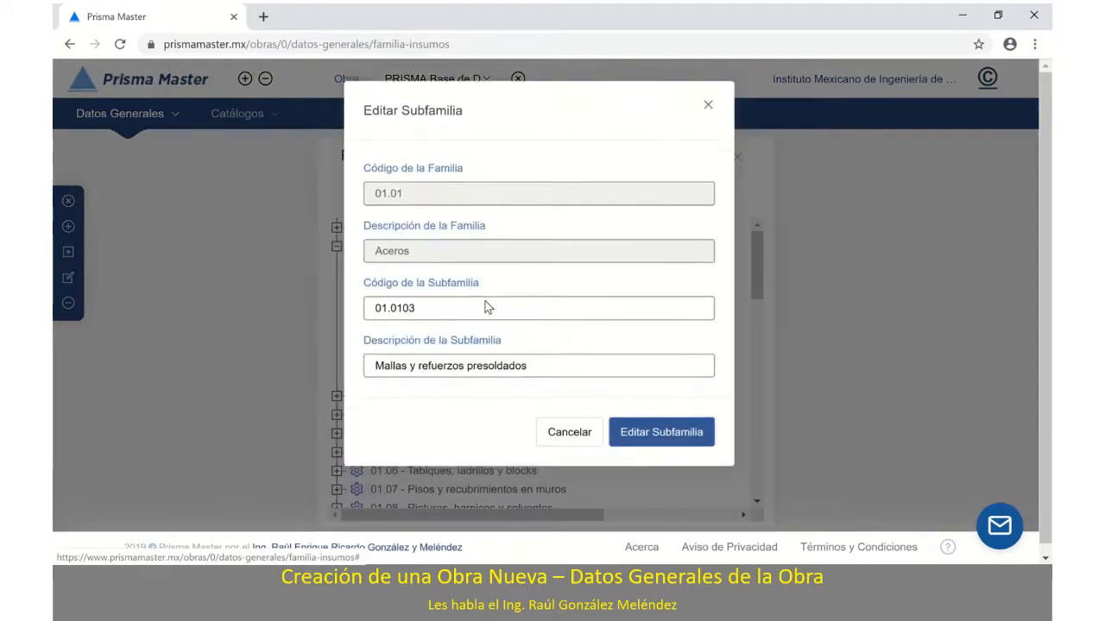
{"action": "left_click", "coordinate": [582, 449]}
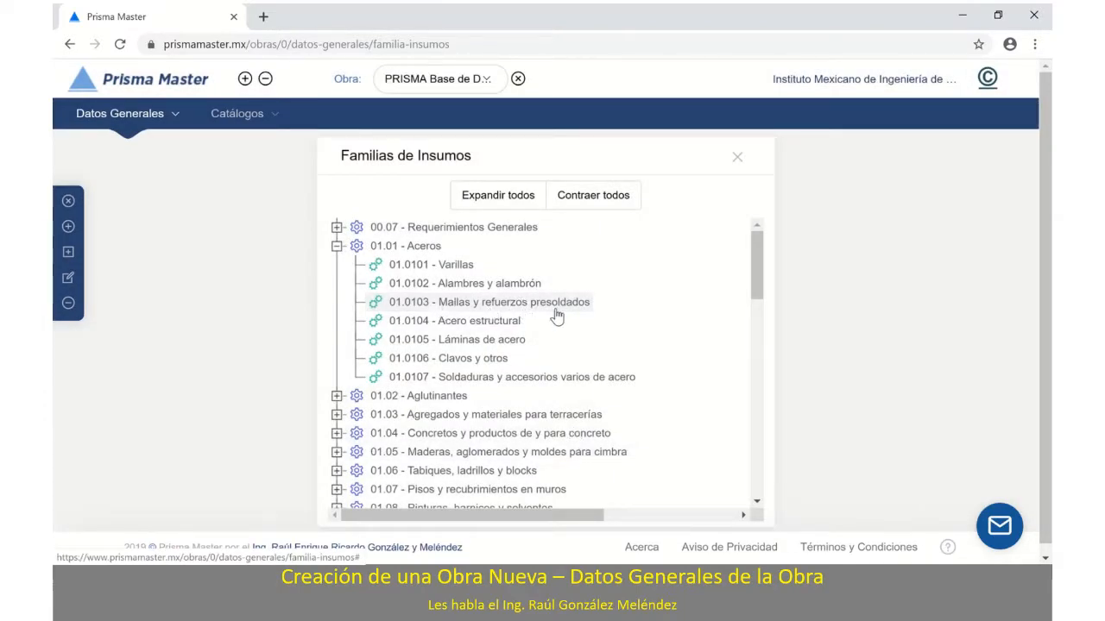
Examine the fully expanded tree of insumo families and subfamilies in the base database, and collapse it entirely again
{"action": "scroll", "coordinate": [476, 362], "scroll_direction": "down", "scroll_amount": 2}
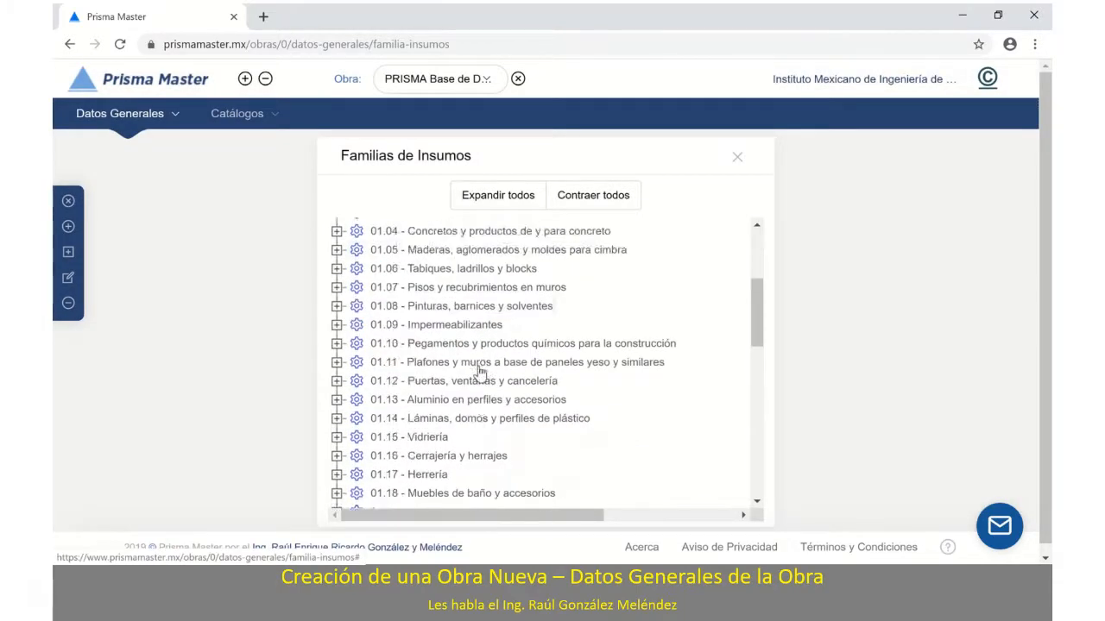
{"action": "scroll", "coordinate": [481, 371], "scroll_direction": "up", "scroll_amount": 2}
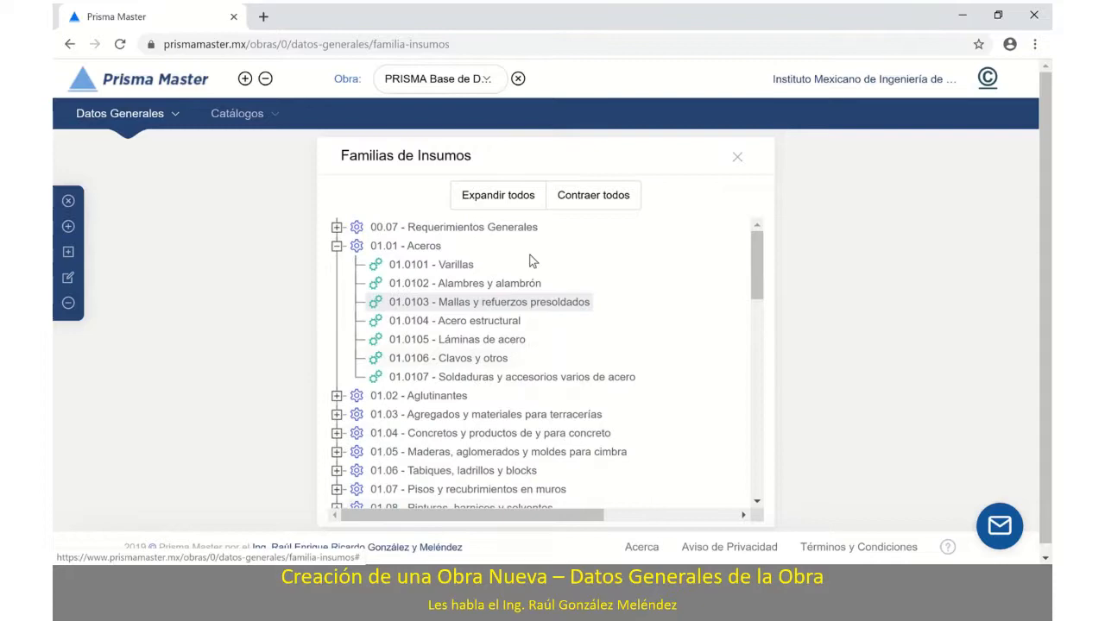
{"action": "left_click", "coordinate": [512, 197]}
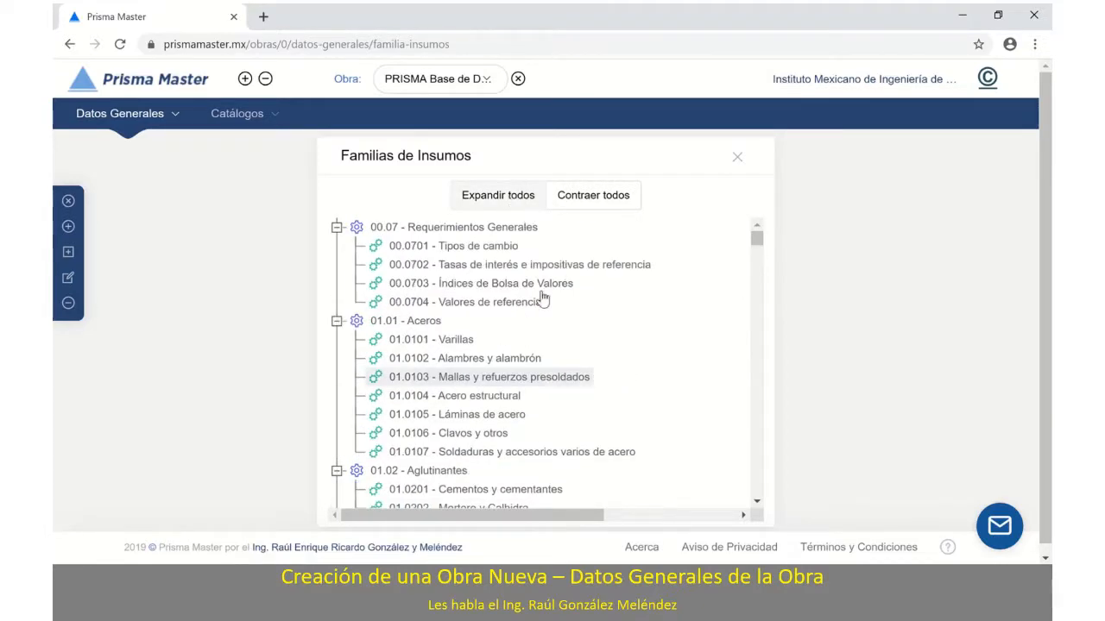
{"action": "scroll", "coordinate": [506, 328], "scroll_direction": "down", "scroll_amount": 3}
{"action": "scroll", "coordinate": [507, 332], "scroll_direction": "down", "scroll_amount": 5}
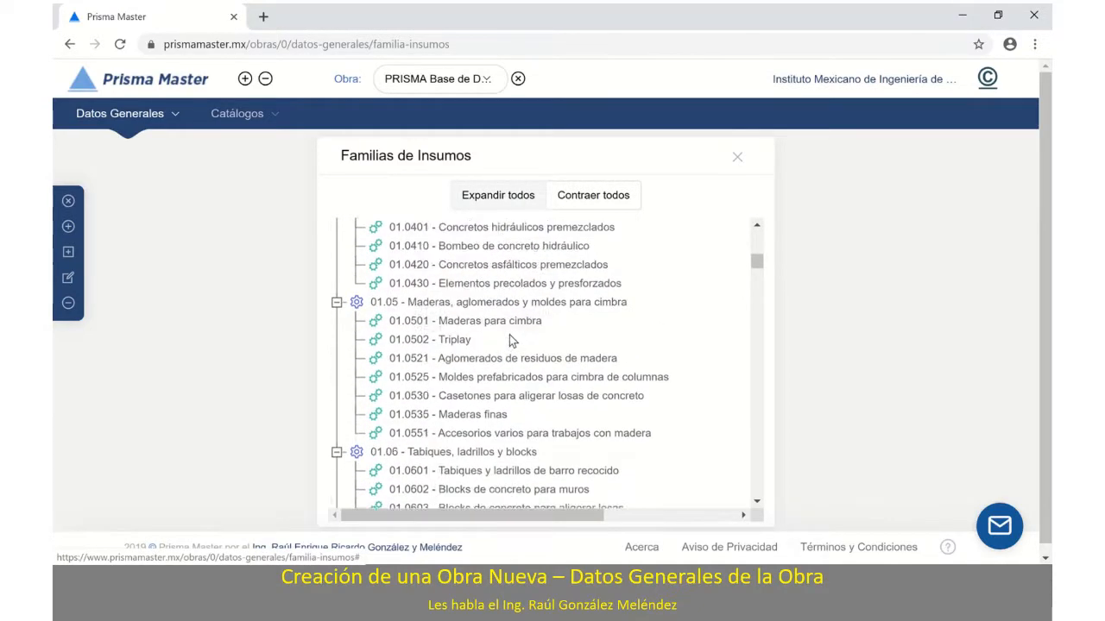
{"action": "scroll", "coordinate": [511, 341], "scroll_direction": "down", "scroll_amount": 2}
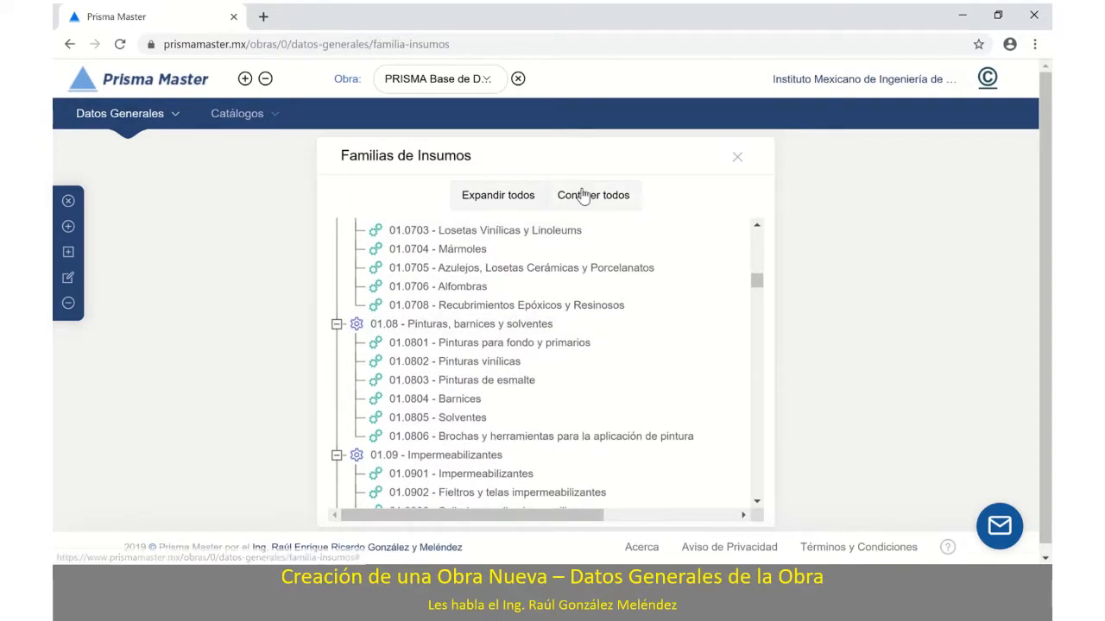
{"action": "left_click", "coordinate": [580, 195]}
{"action": "scroll", "coordinate": [486, 285], "scroll_direction": "up", "scroll_amount": 4}
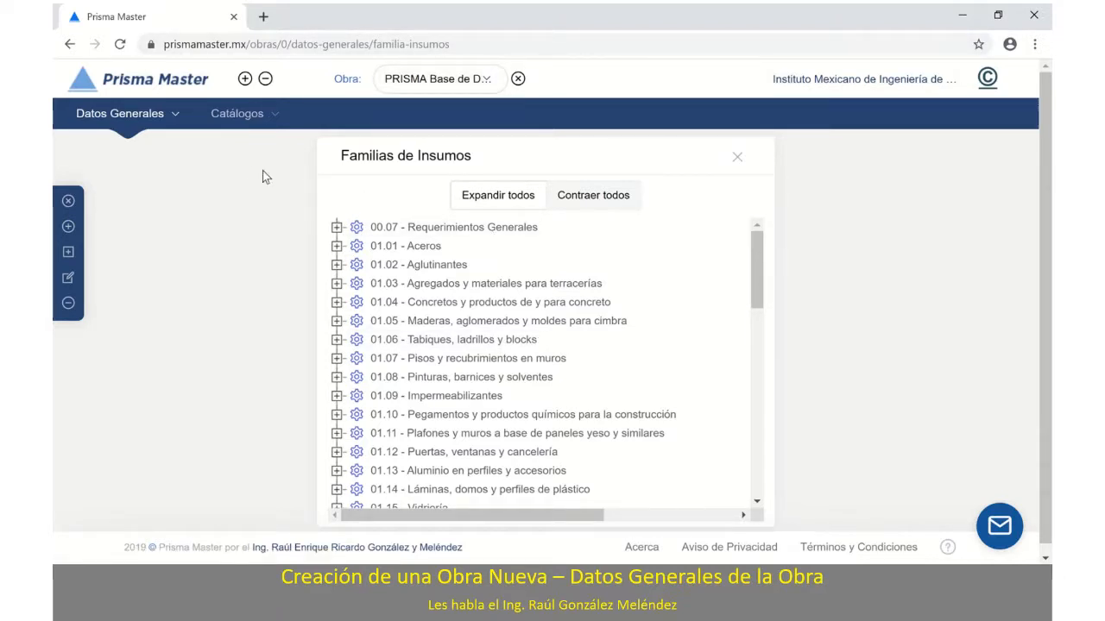
Open the Familias de Conceptos of PRISMA Base de Datos and look over its list of families
{"action": "left_click", "coordinate": [173, 115]}
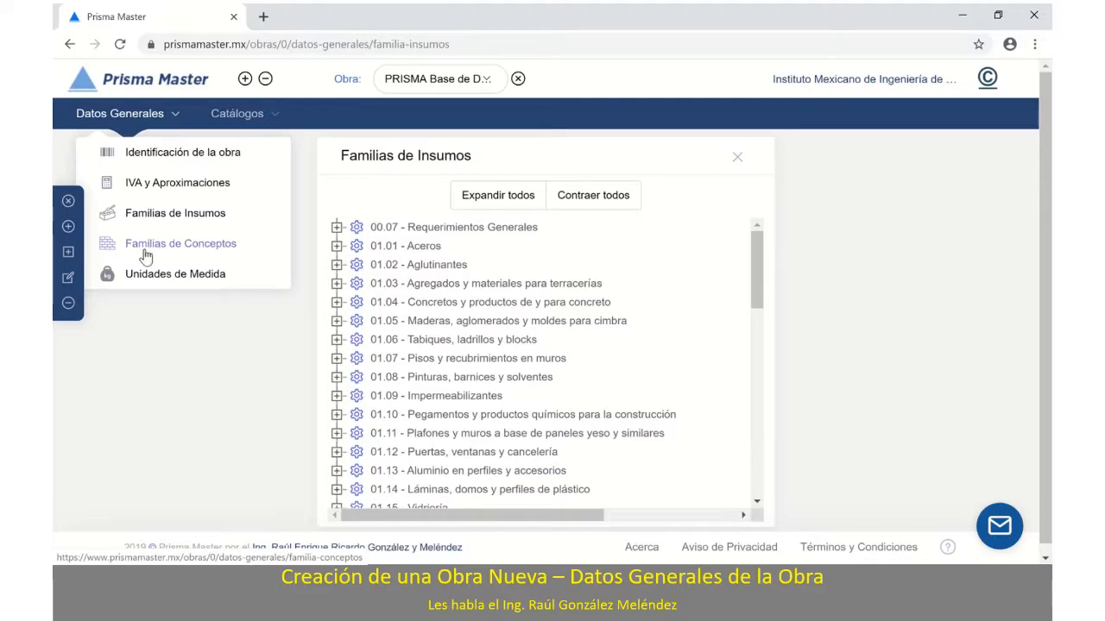
{"action": "left_click", "coordinate": [180, 252]}
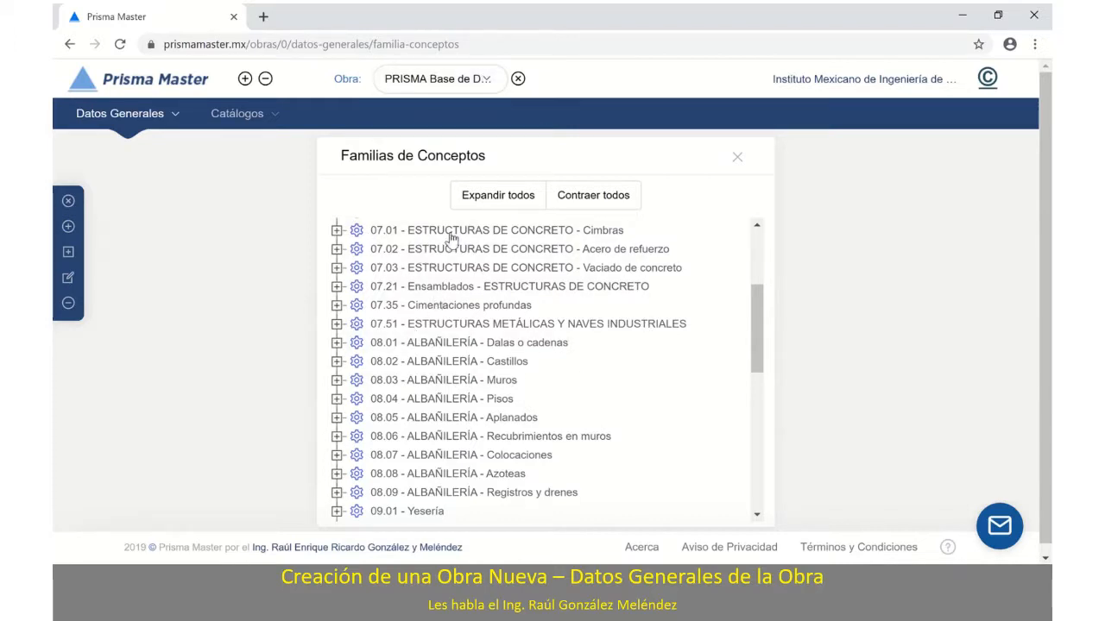
Switch to the obra 08 Ejemplo 2 and open its Familias de Conceptos
{"action": "left_click", "coordinate": [486, 82]}
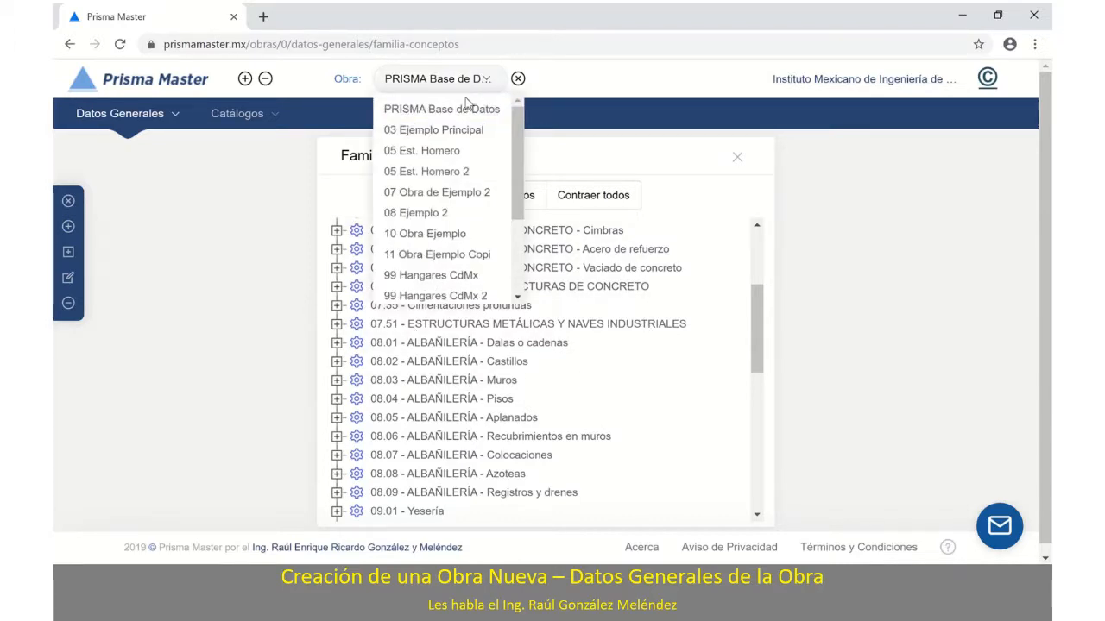
{"action": "left_click", "coordinate": [409, 216]}
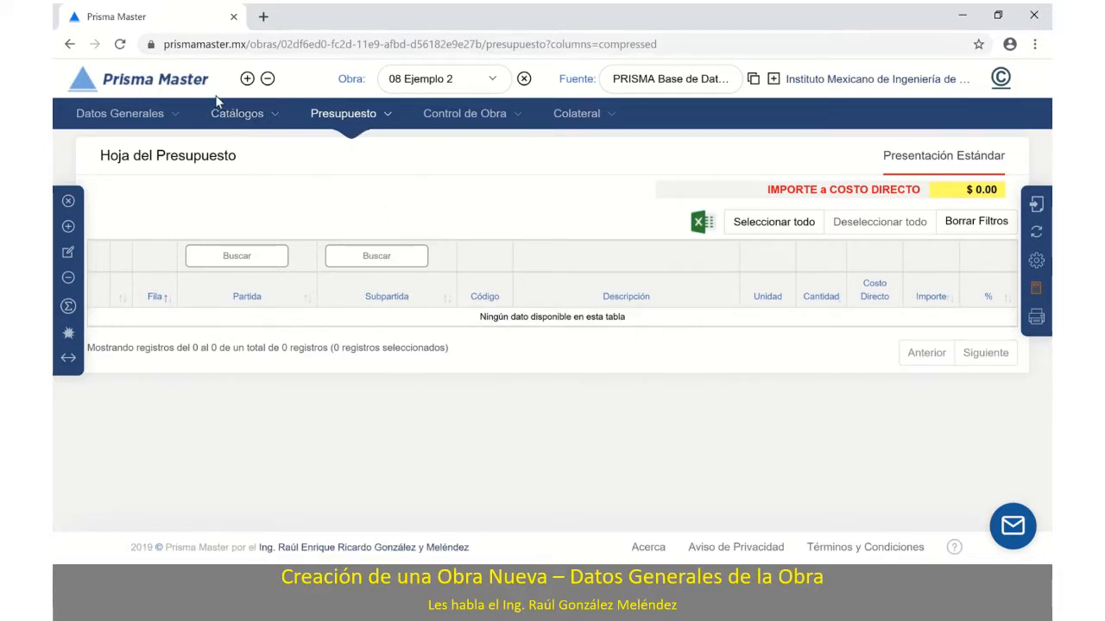
{"action": "left_click", "coordinate": [173, 117]}
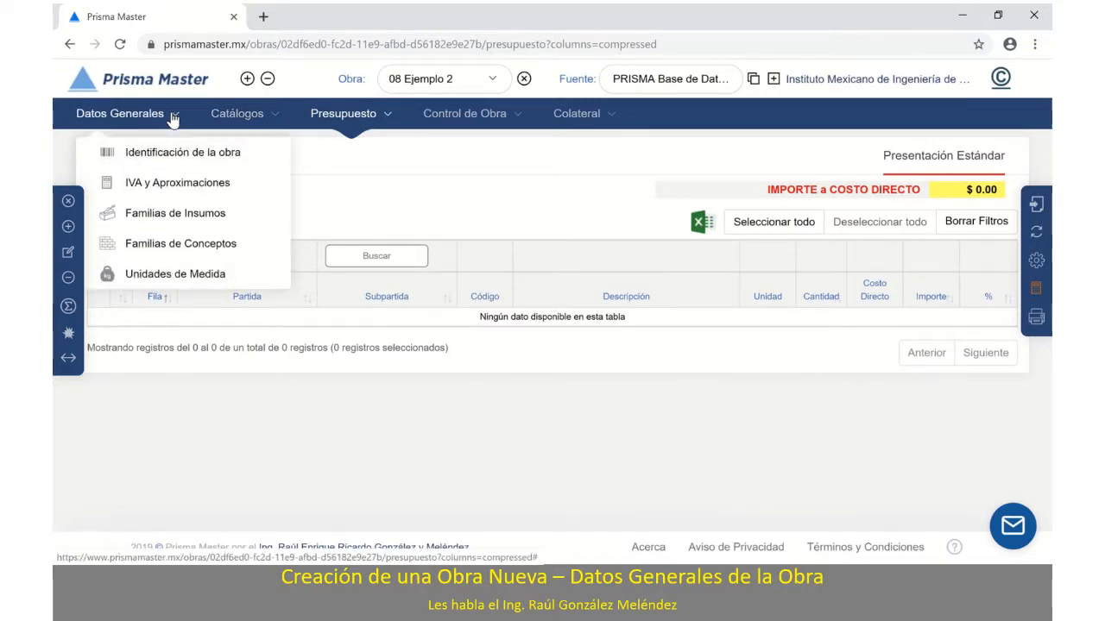
{"action": "left_click", "coordinate": [177, 245]}
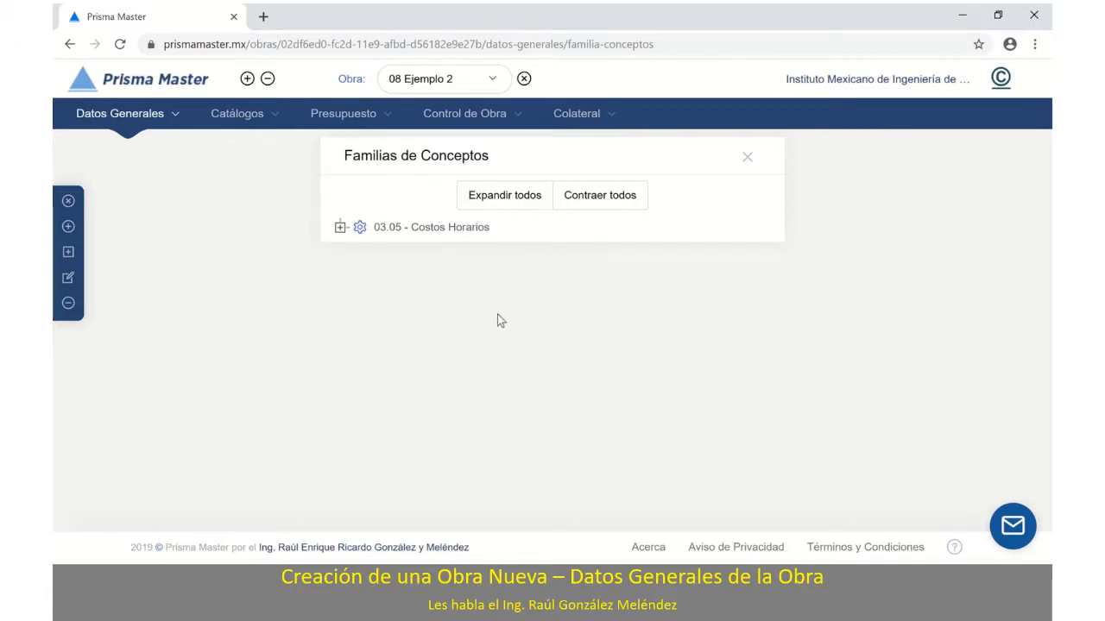
Examine all the subfamilies under 03.05 Costos Horarios, from Maquinas herramientas to Llantas neumáticas o metálicas, and collapse the family
{"action": "left_click", "coordinate": [340, 227]}
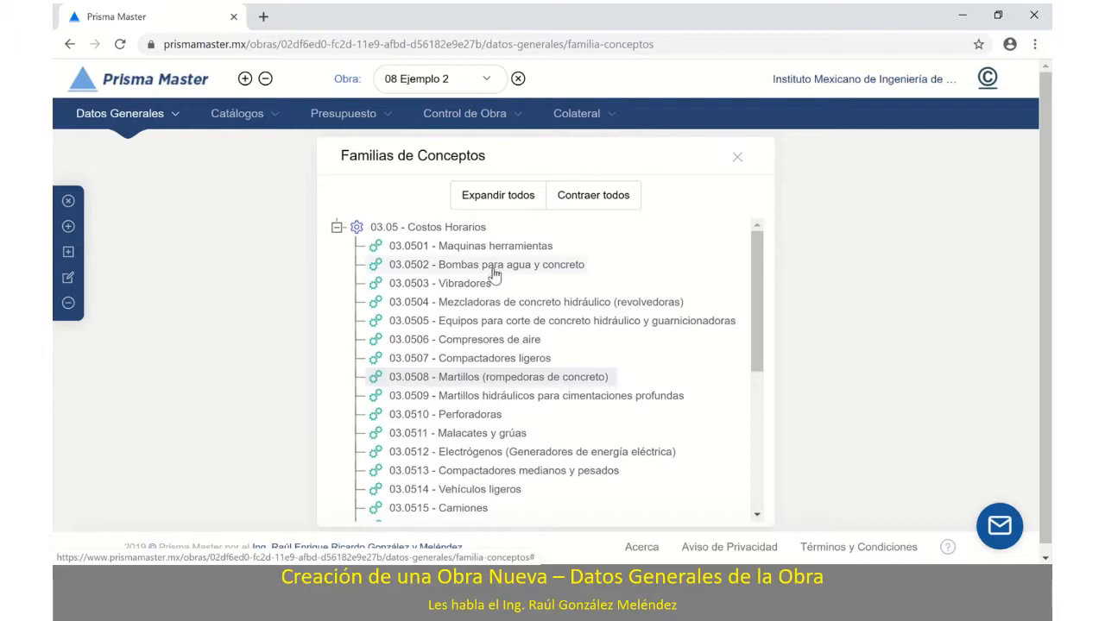
{"action": "scroll", "coordinate": [490, 303], "scroll_direction": "down", "scroll_amount": 1}
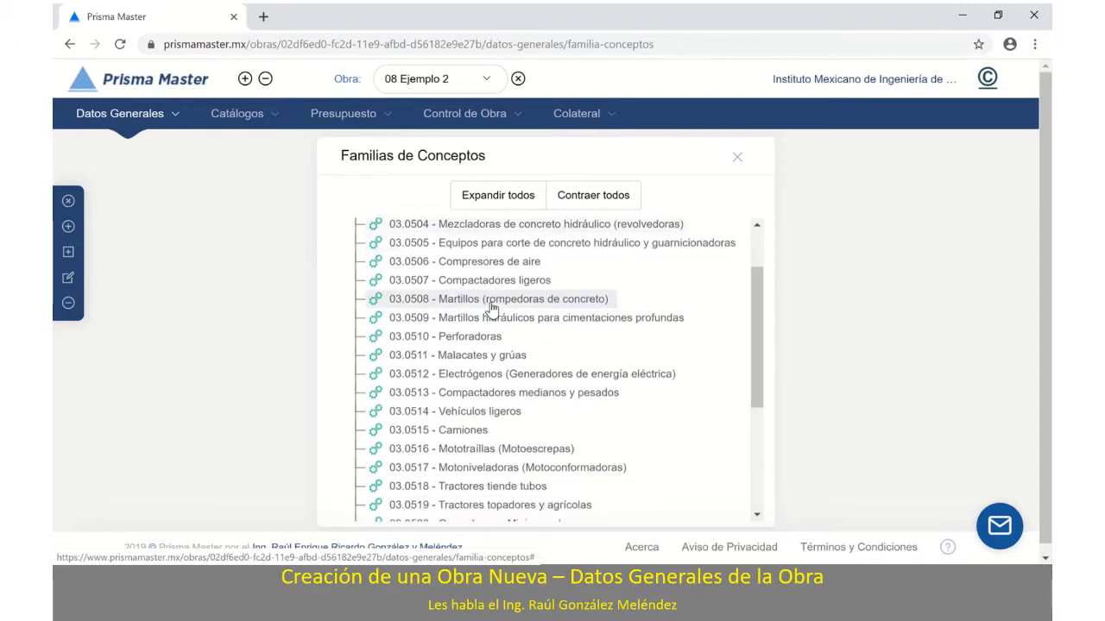
{"action": "scroll", "coordinate": [503, 322], "scroll_direction": "down", "scroll_amount": 5}
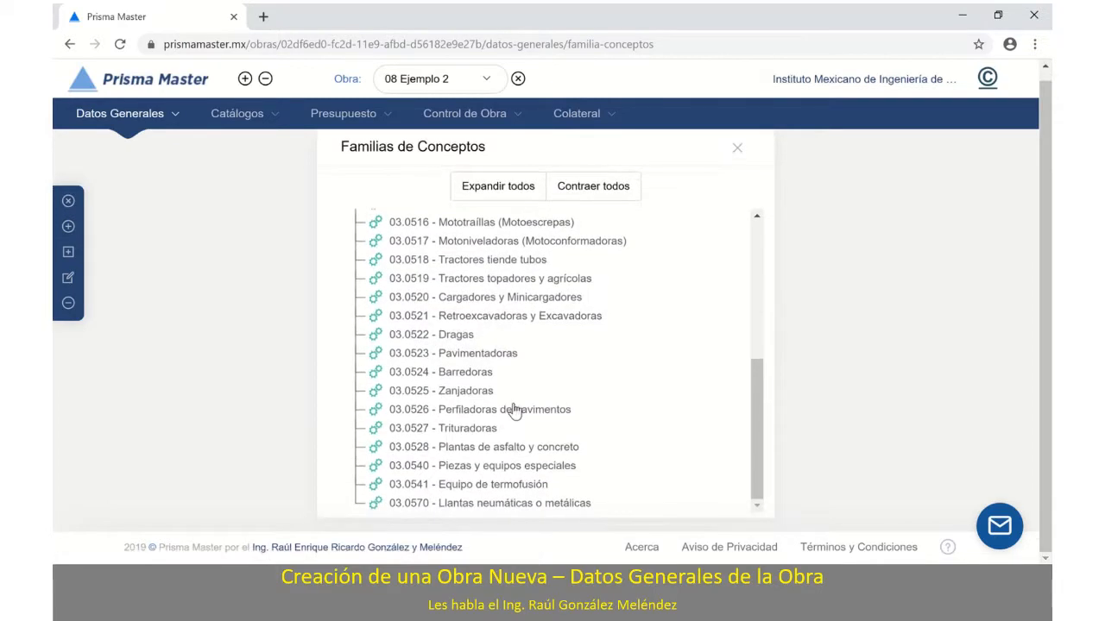
{"action": "scroll", "coordinate": [754, 435], "scroll_direction": "up", "scroll_amount": 4}
{"action": "scroll", "coordinate": [734, 298], "scroll_direction": "up", "scroll_amount": 3}
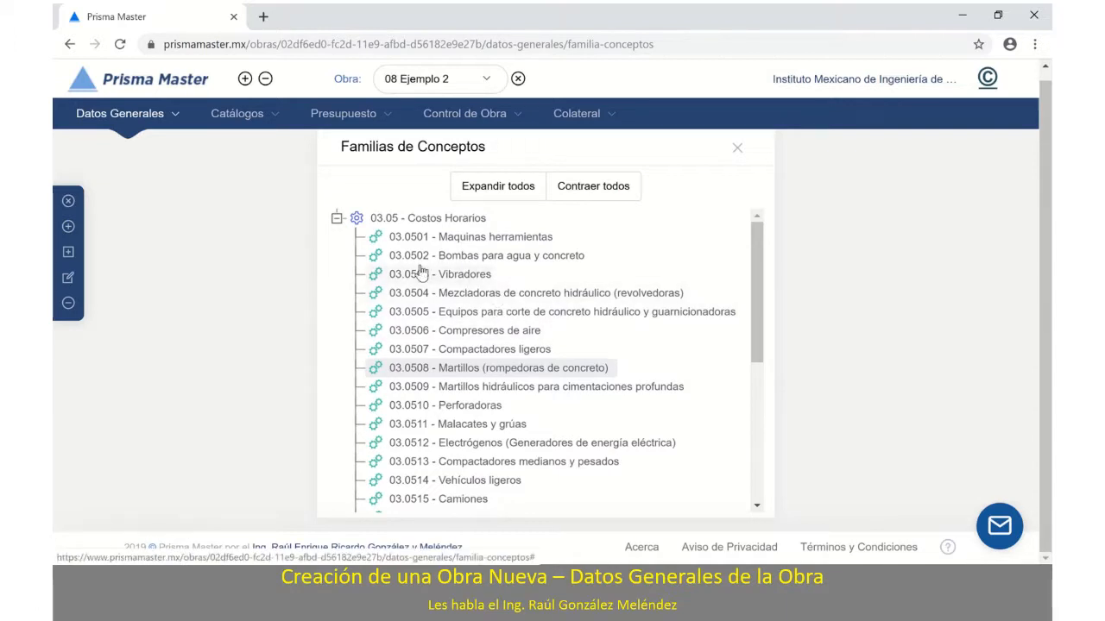
{"action": "left_click", "coordinate": [337, 219]}
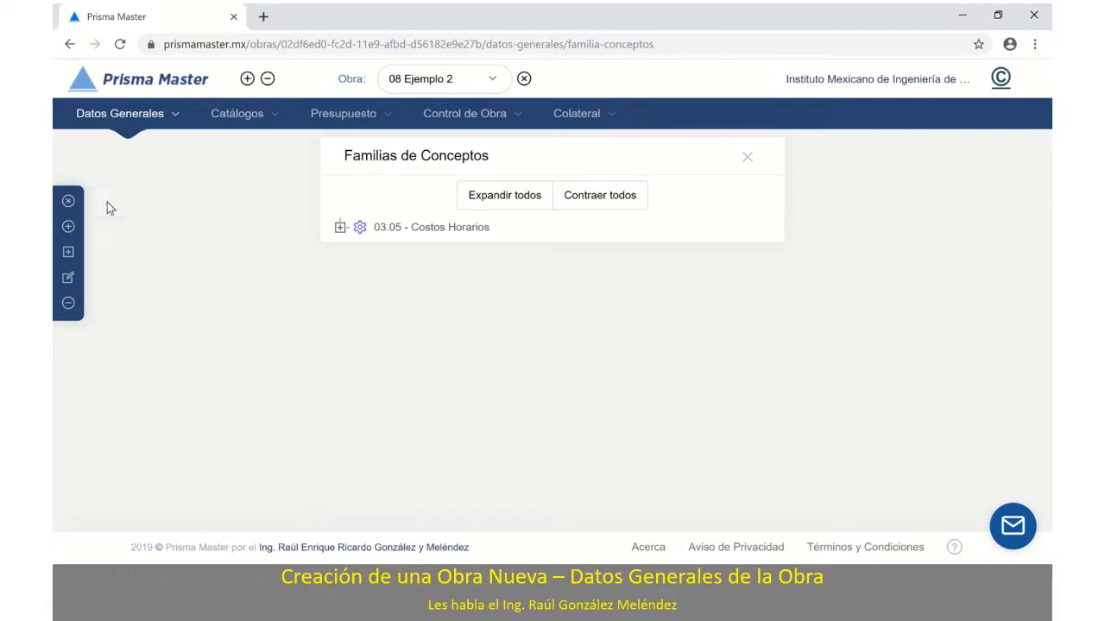
Create a new concept family with code 88 and the description Familia de Conceptos de Trabajo
{"action": "left_click", "coordinate": [67, 230]}
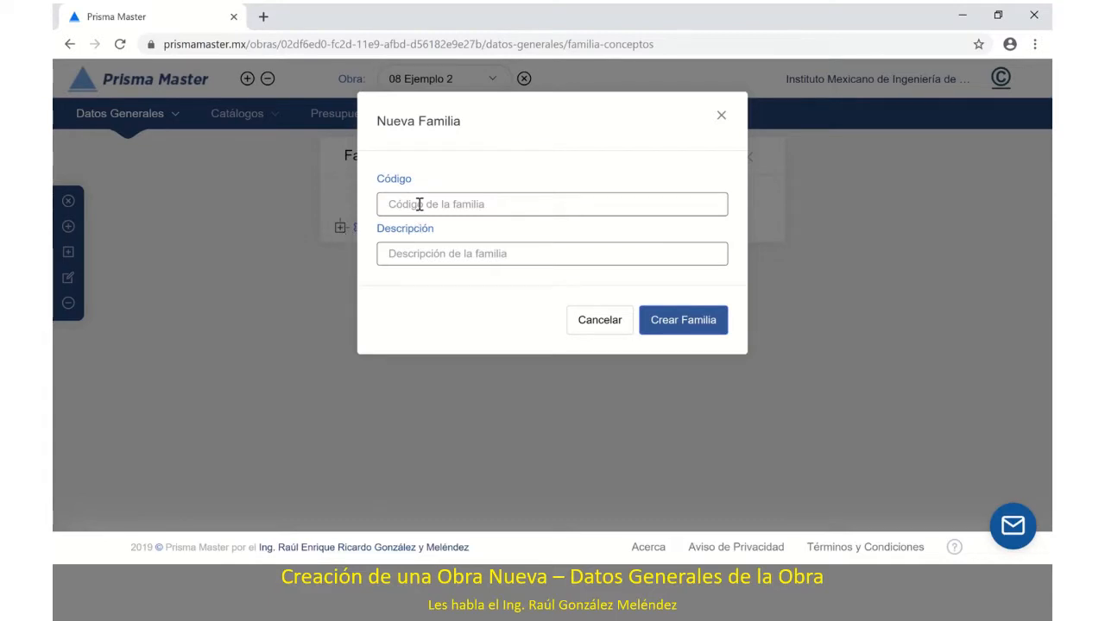
{"action": "left_click", "coordinate": [418, 205]}
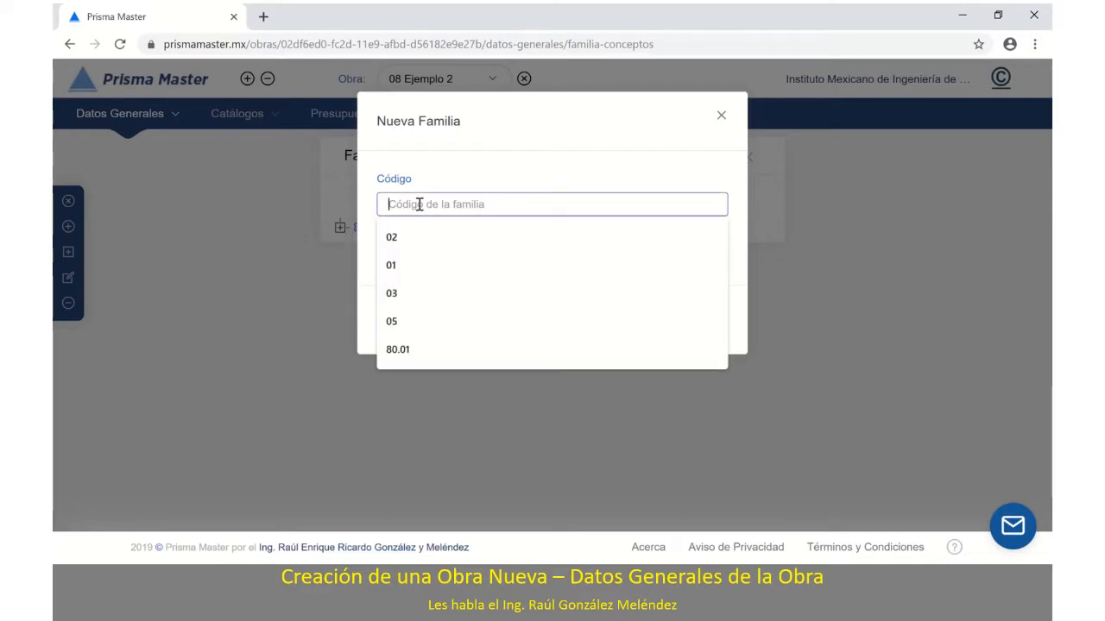
{"action": "type", "text": "88"}
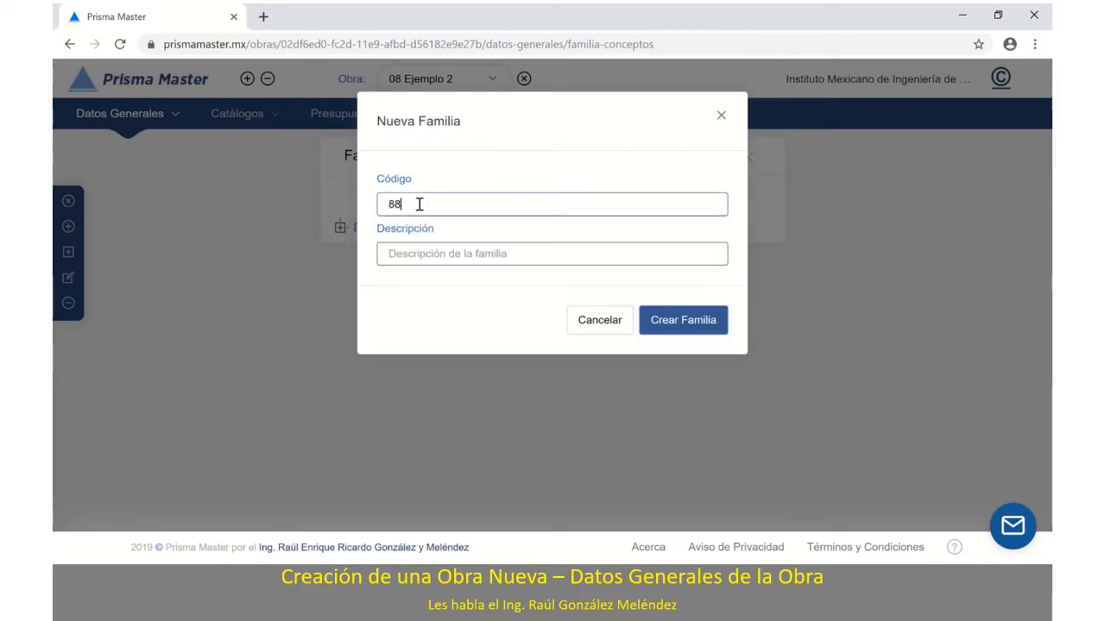
{"action": "left_click", "coordinate": [399, 261]}
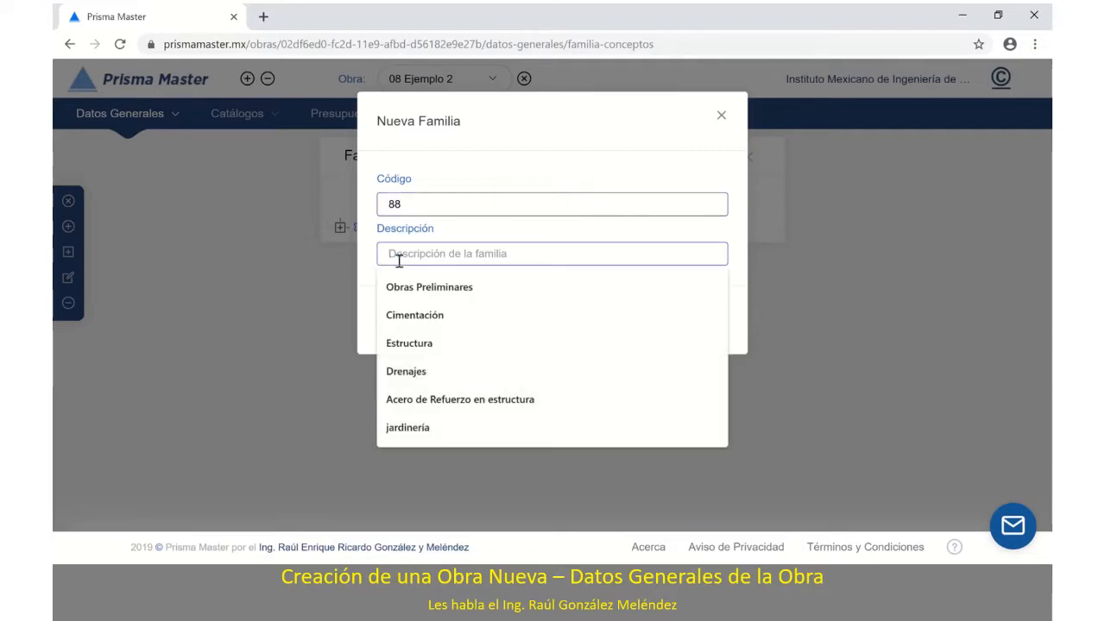
{"action": "type", "text": "Familia de"}
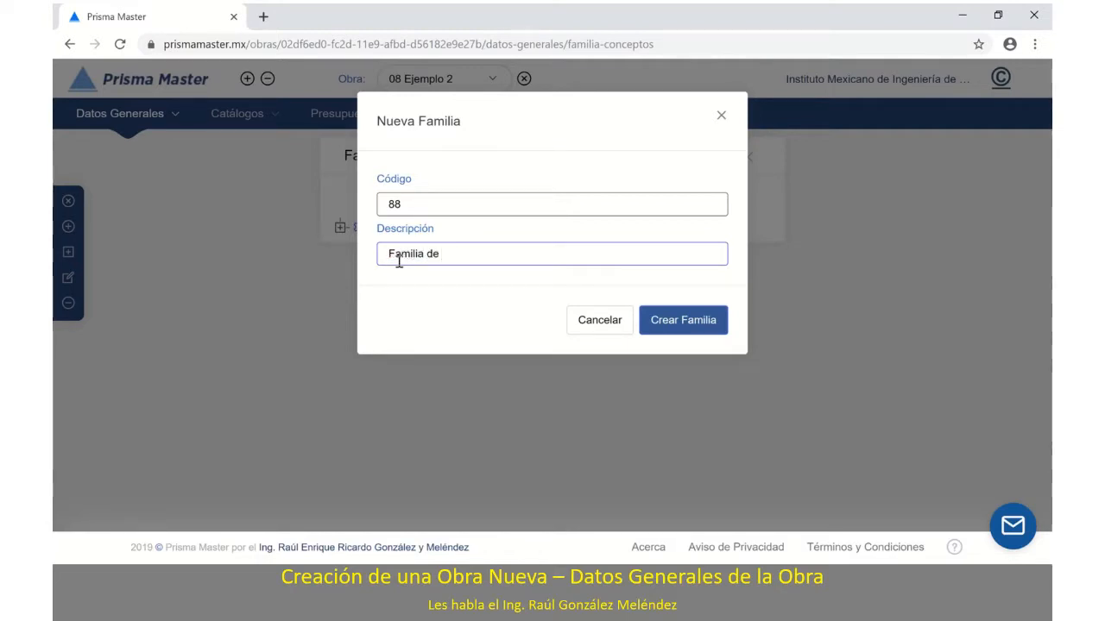
{"action": "type", "text": " Conceptos de Trabajo"}
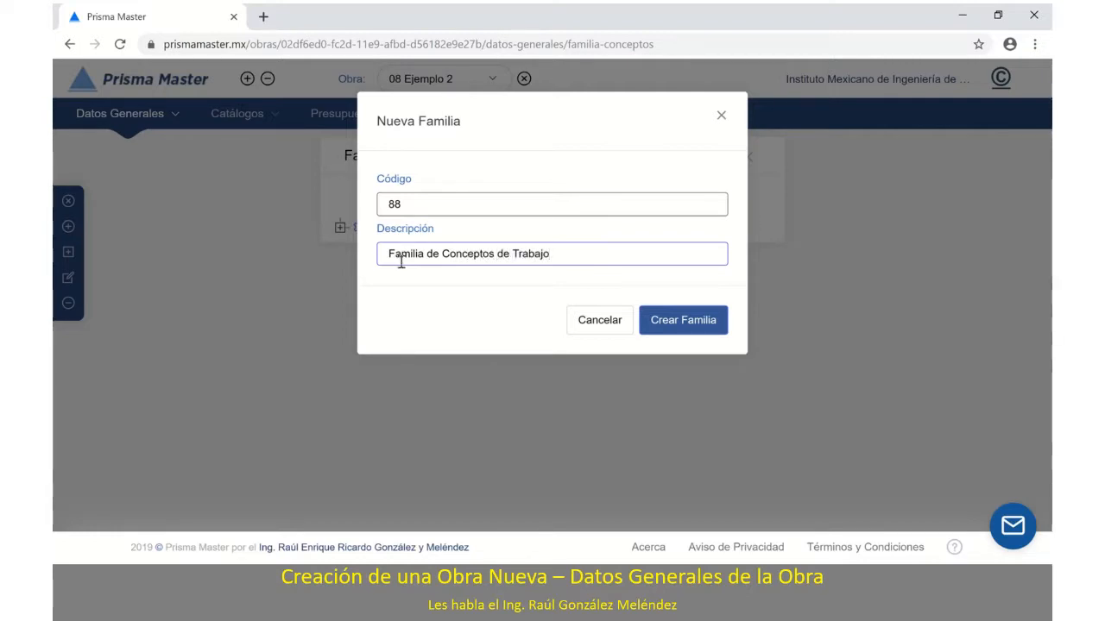
{"action": "left_click", "coordinate": [681, 322]}
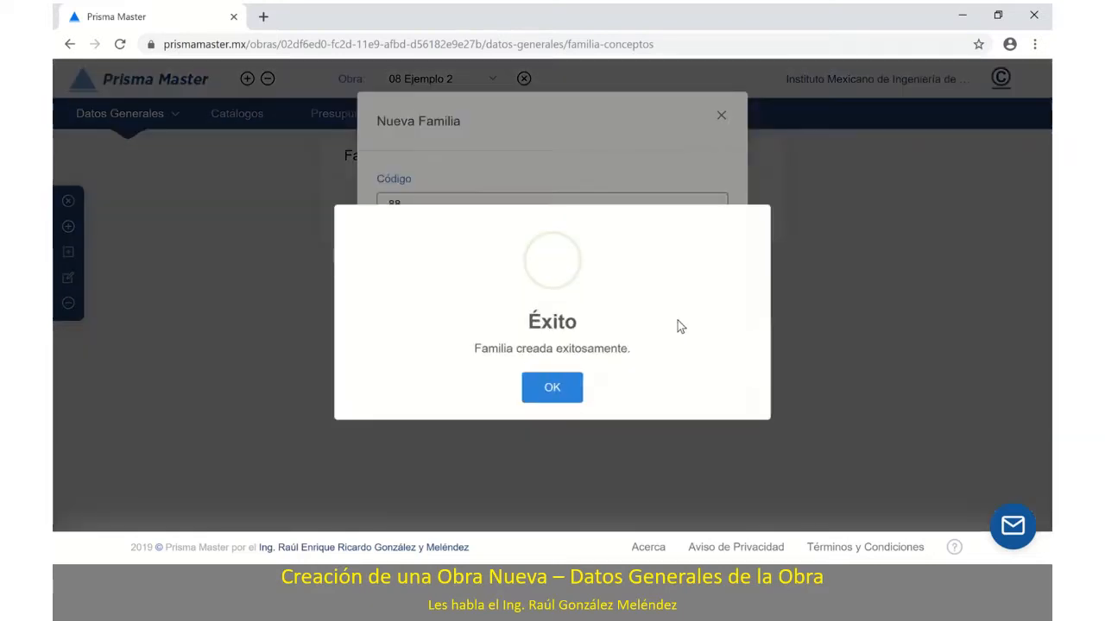
{"action": "left_click", "coordinate": [557, 388]}
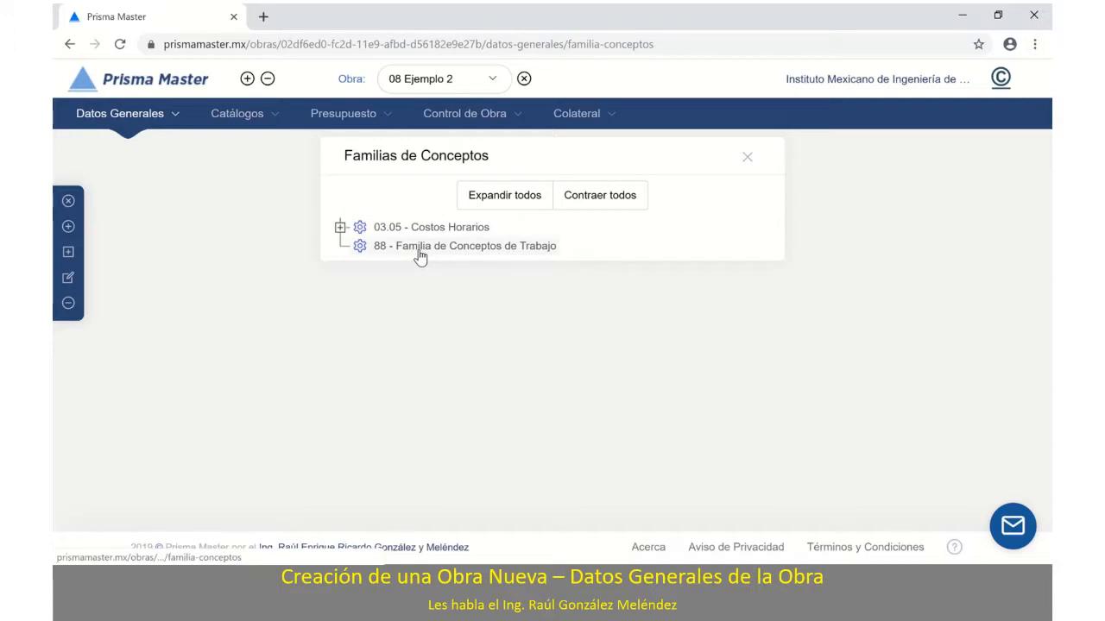
Create subfamily 88.01 with the description Subfamilia de Concept under family 88, and check it in the tree before collapsing the family
{"action": "left_click", "coordinate": [70, 252]}
{"action": "left_click", "coordinate": [602, 445]}
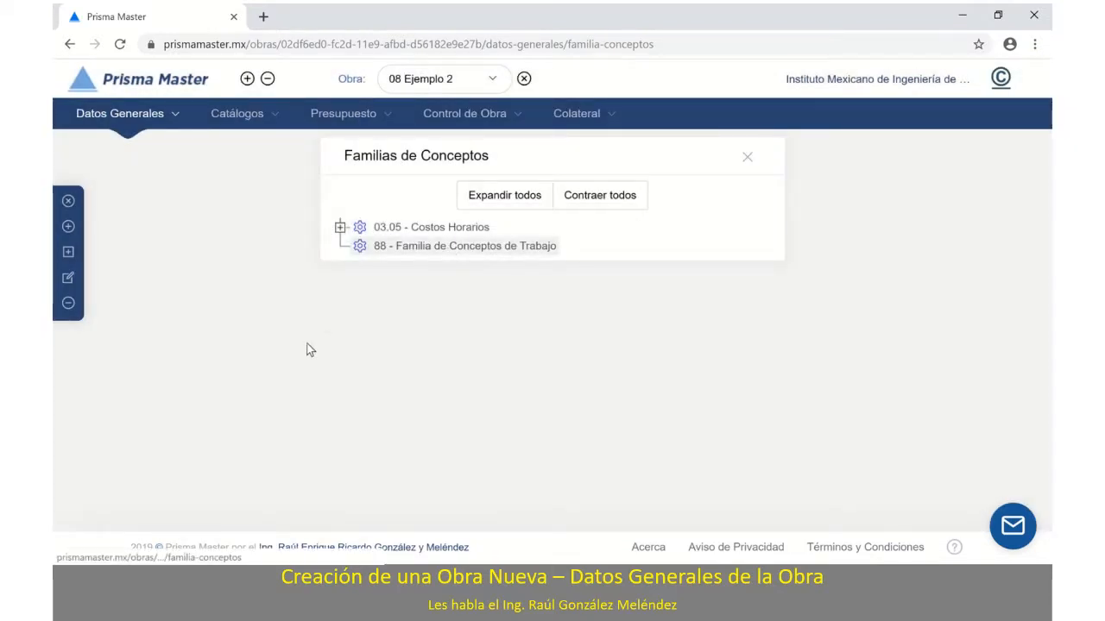
{"action": "left_click", "coordinate": [70, 253]}
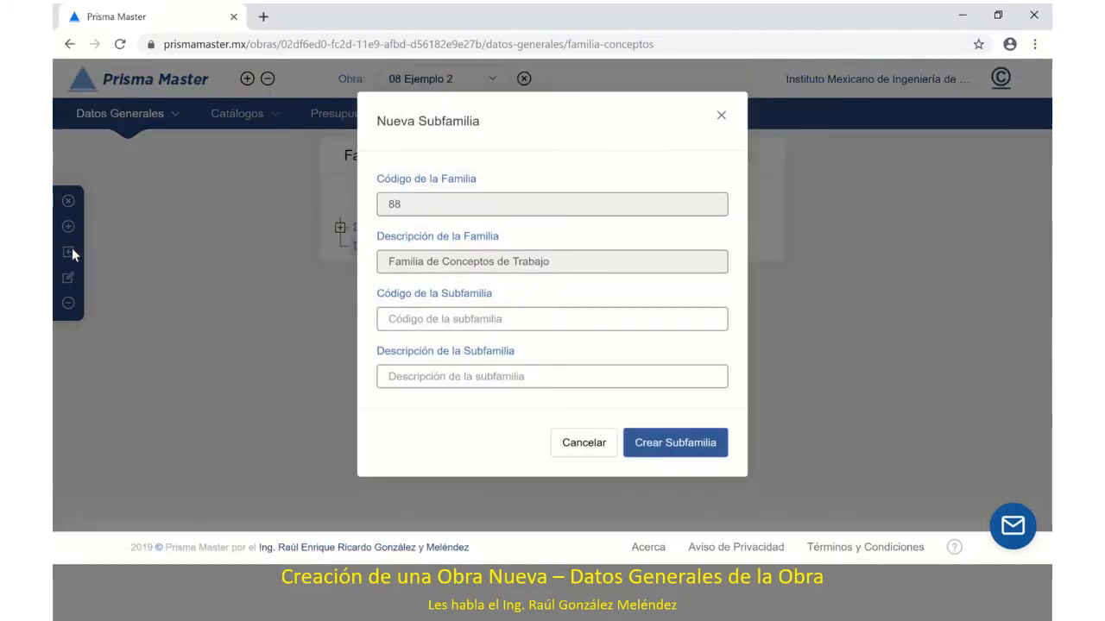
{"action": "left_click", "coordinate": [402, 322]}
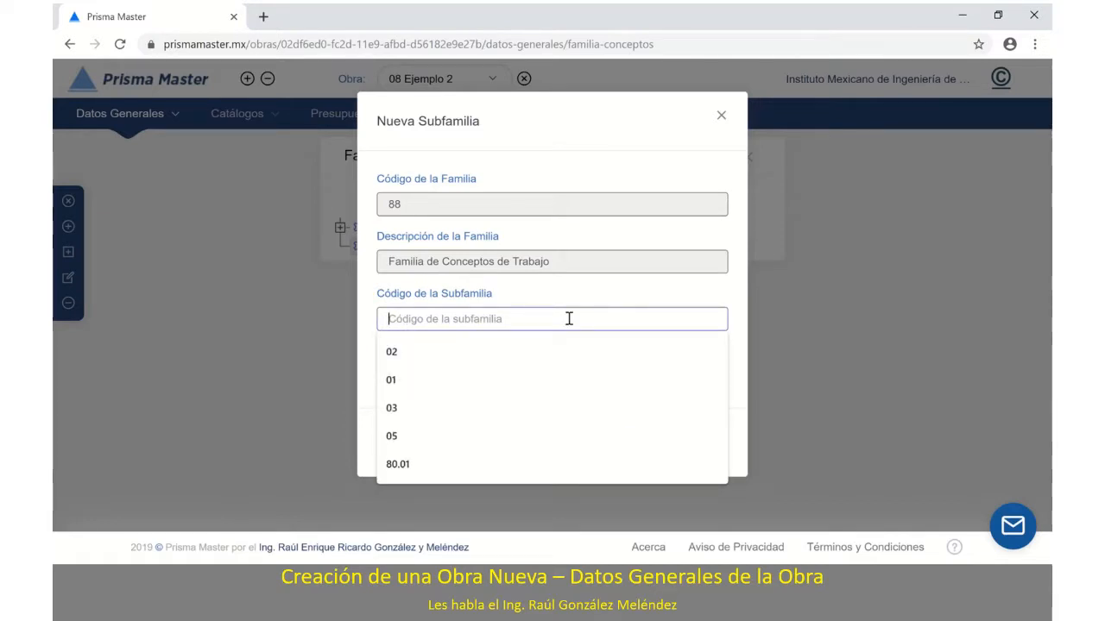
{"action": "type", "text": "88.01"}
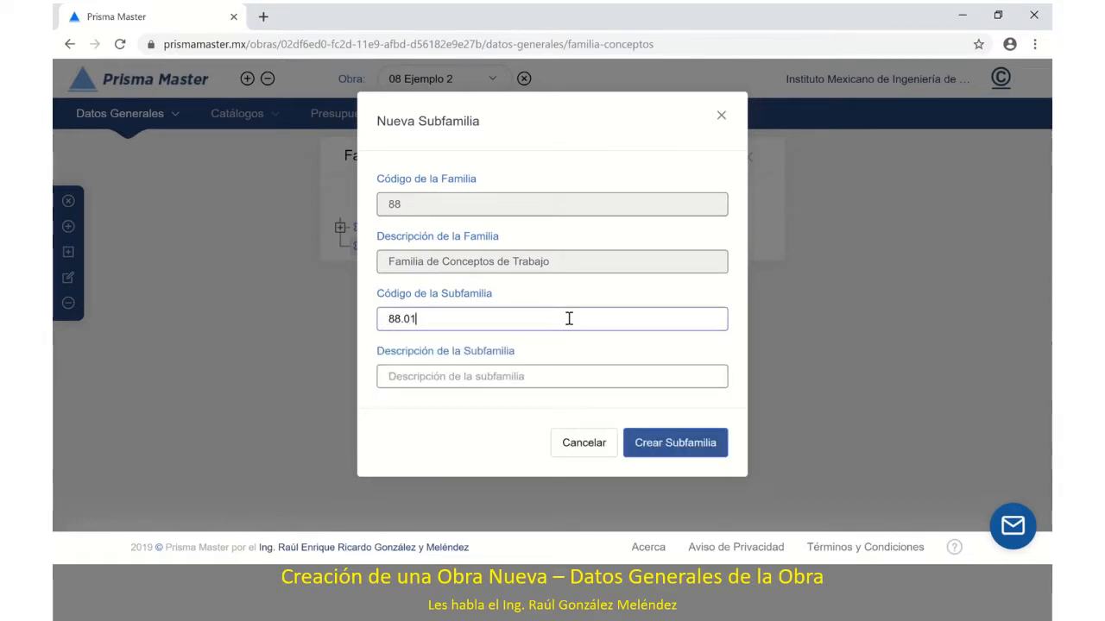
{"action": "left_click", "coordinate": [489, 379]}
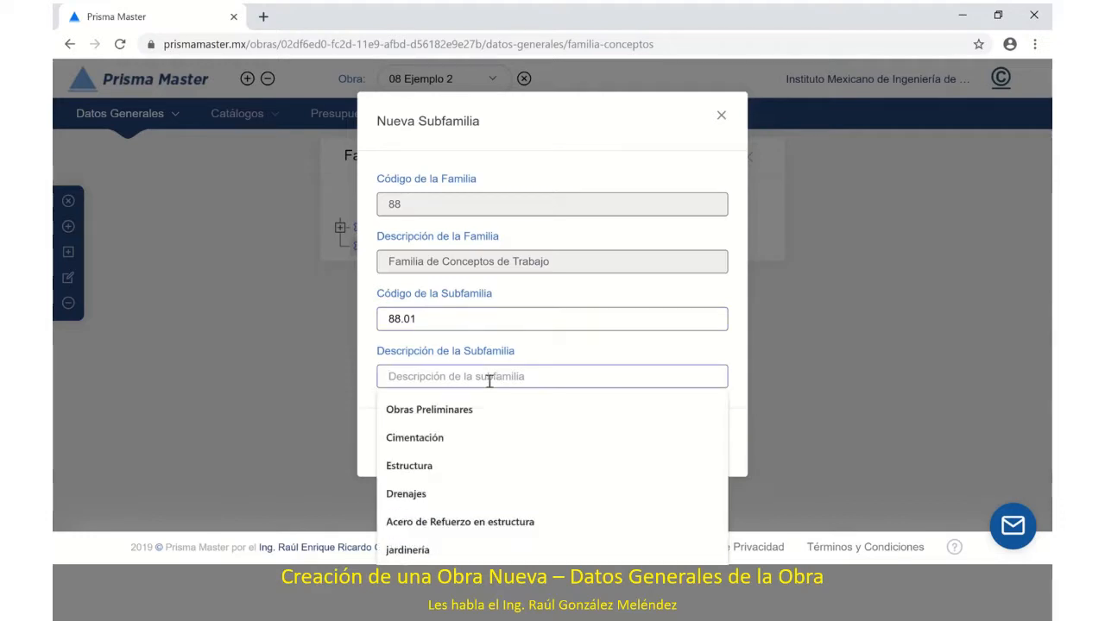
{"action": "type", "text": "S"}
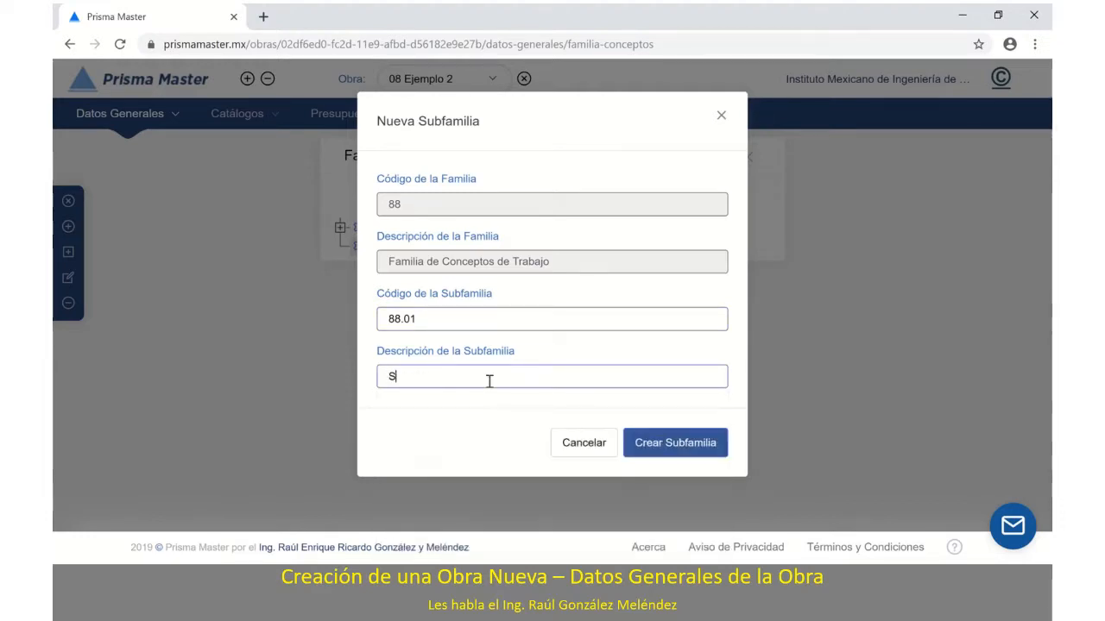
{"action": "type", "text": "ubfamilia de Concept"}
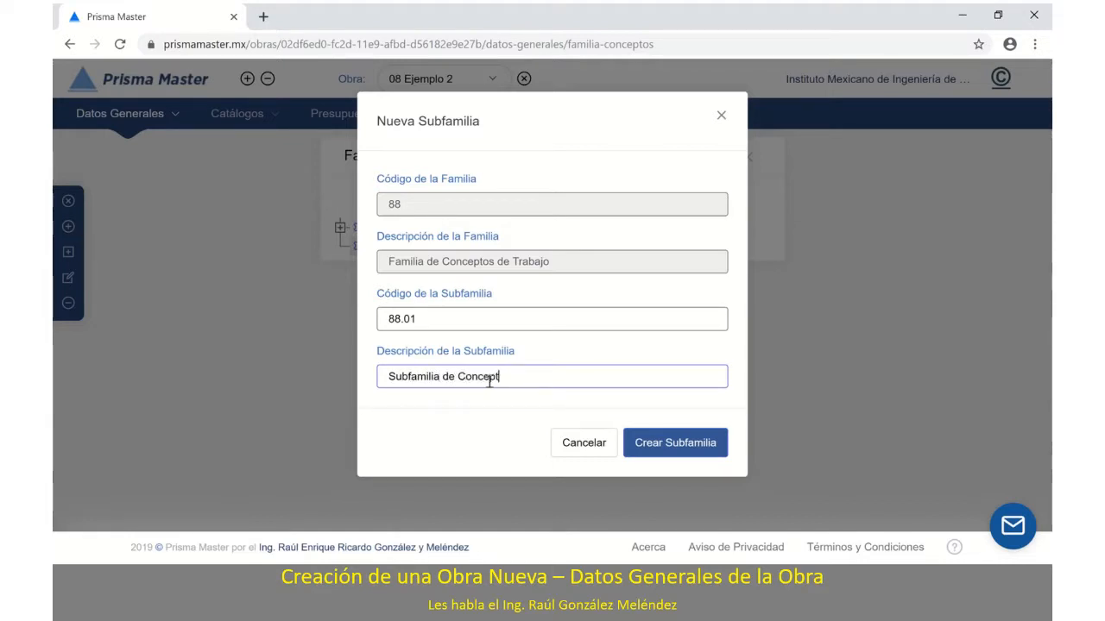
{"action": "left_click", "coordinate": [701, 451]}
{"action": "left_click", "coordinate": [552, 390]}
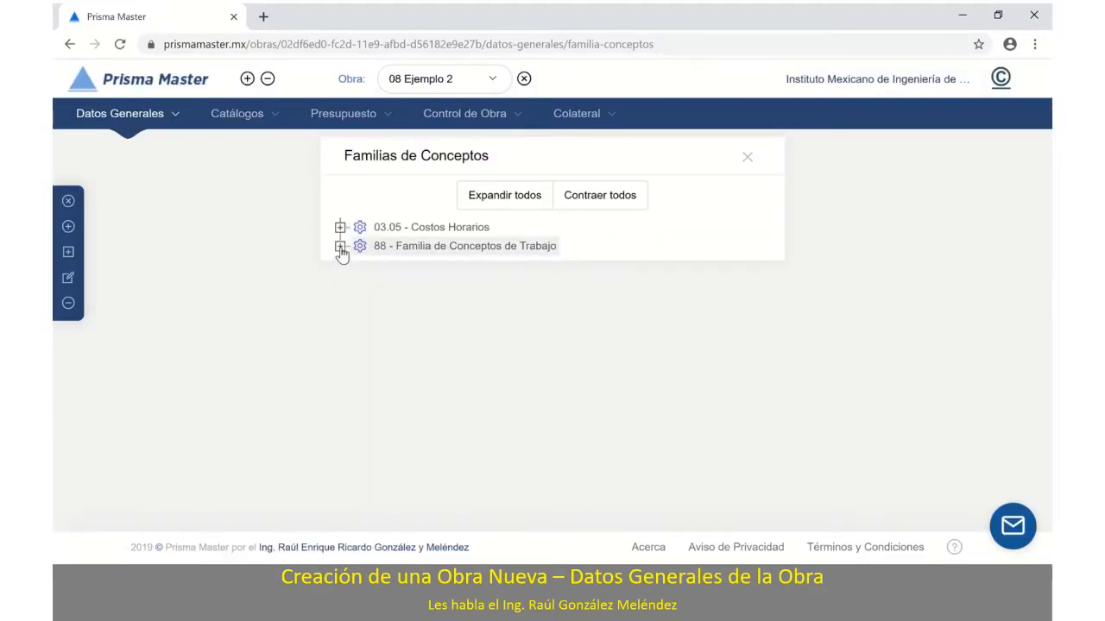
{"action": "left_click", "coordinate": [340, 246]}
{"action": "left_click", "coordinate": [340, 247]}
Switch to the obra PRISMA Base de Datos and open its Familias de Conceptos
{"action": "left_click", "coordinate": [495, 81]}
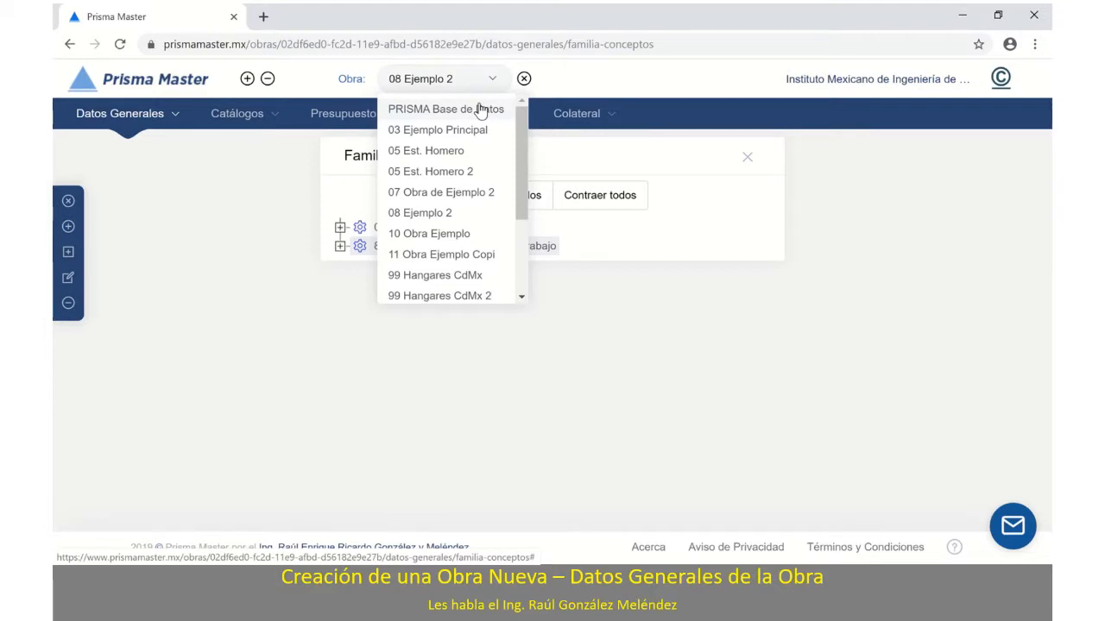
{"action": "left_click", "coordinate": [480, 110]}
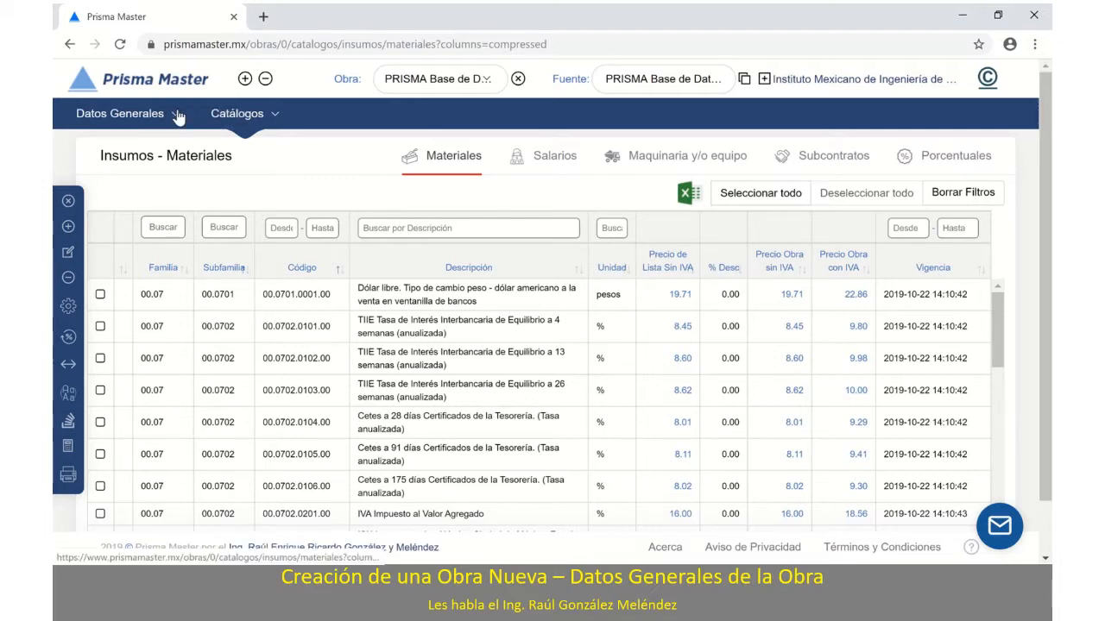
{"action": "left_click", "coordinate": [177, 114]}
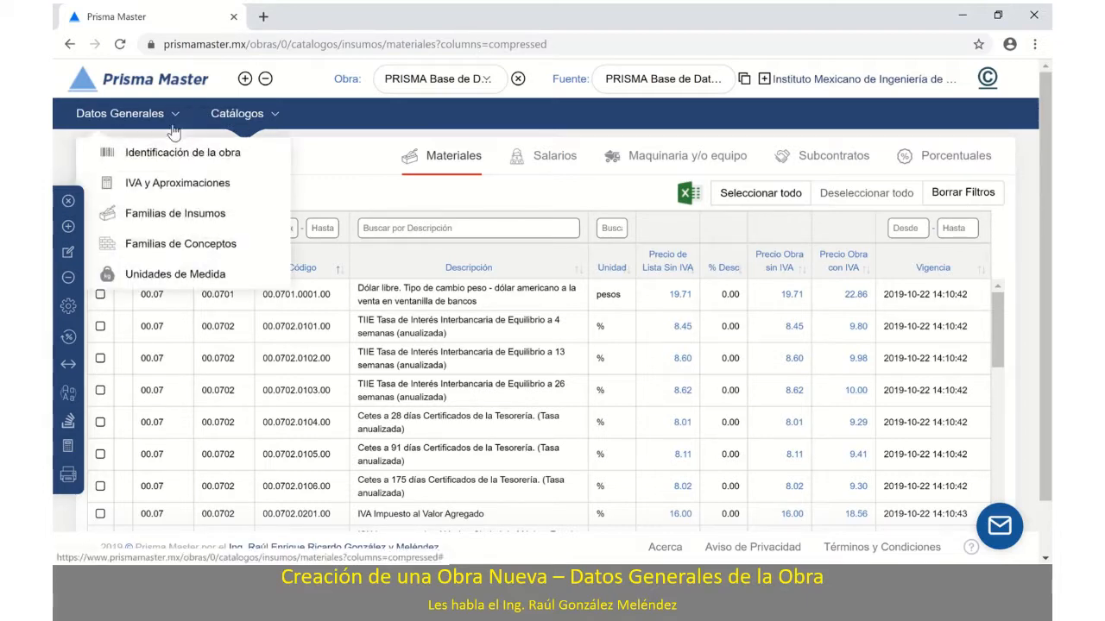
{"action": "left_click", "coordinate": [189, 244]}
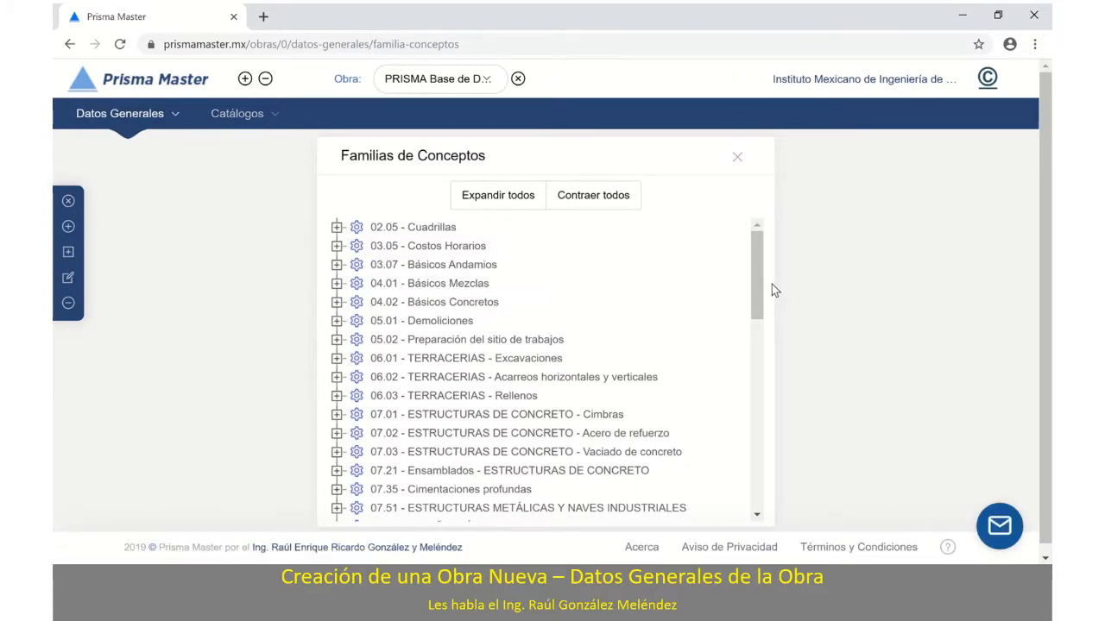
{"action": "left_click_drag", "start_coordinate": [753, 289], "coordinate": [665, 274]}
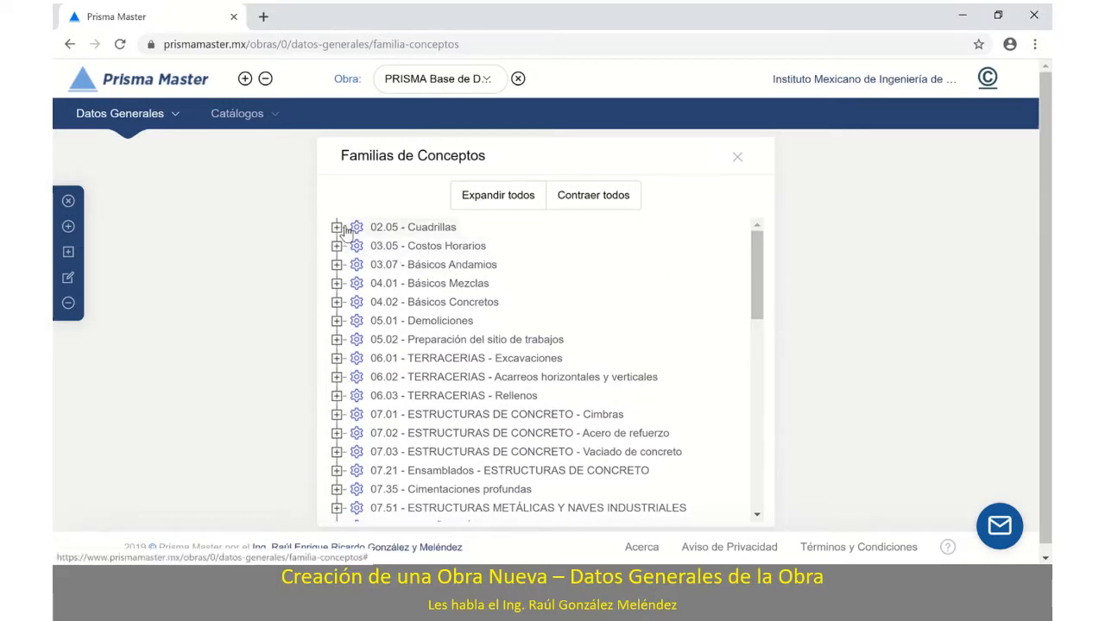
Examine the subfamilies of 02.05 Cuadrillas, 03.05 Costos Horarios, 03.07 Básicos Andamios and 04.01 Básicos Mezclas, collapsing each family again
{"action": "left_click", "coordinate": [337, 226]}
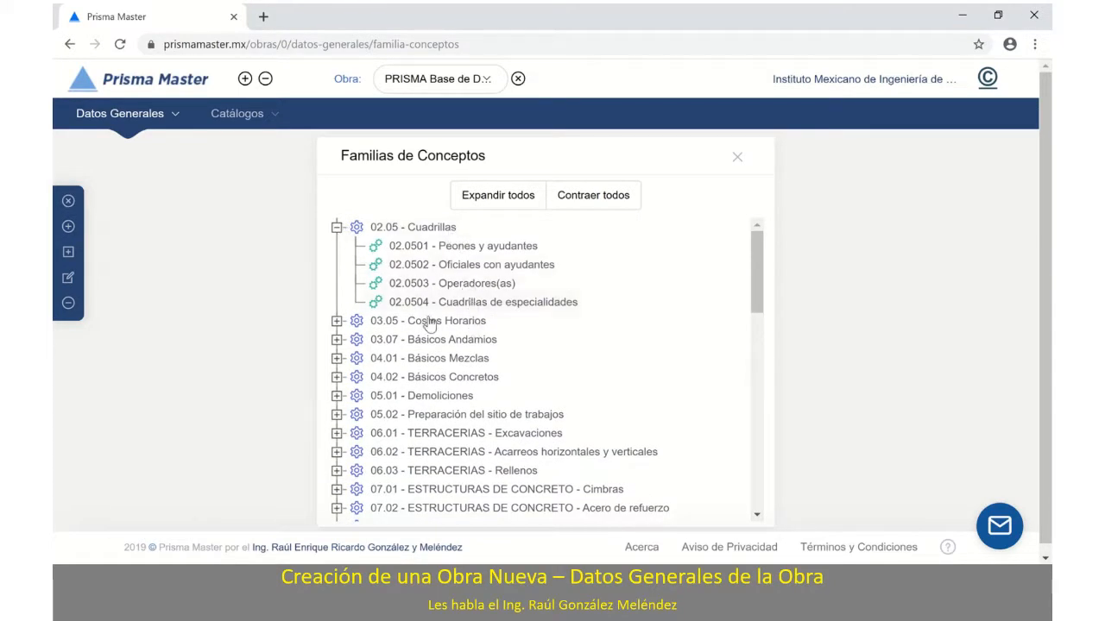
{"action": "left_click", "coordinate": [337, 321]}
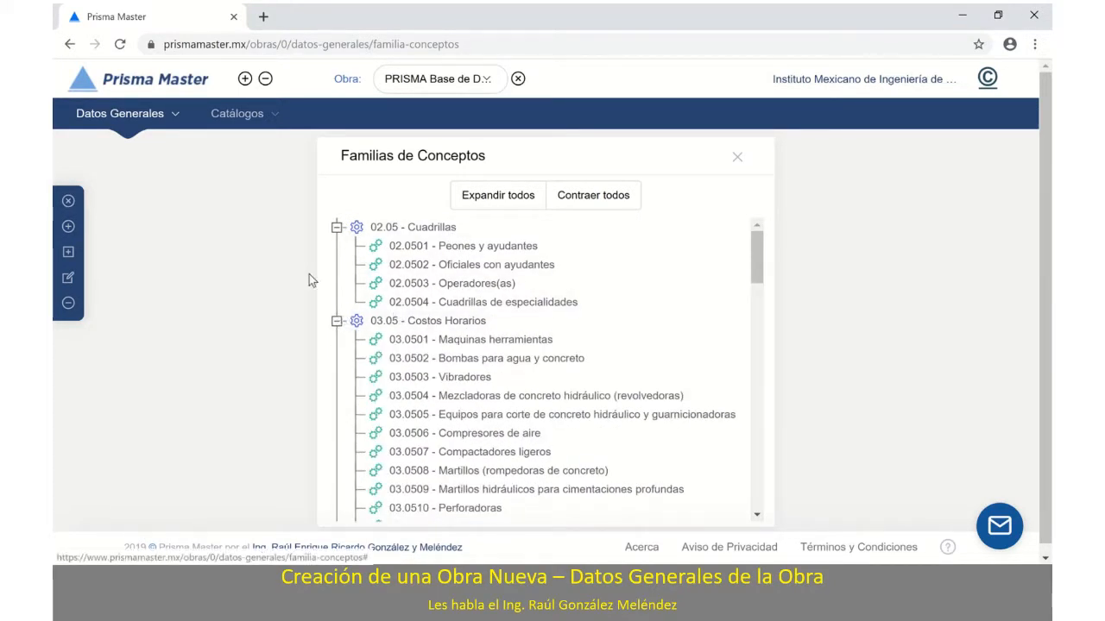
{"action": "left_click", "coordinate": [566, 199]}
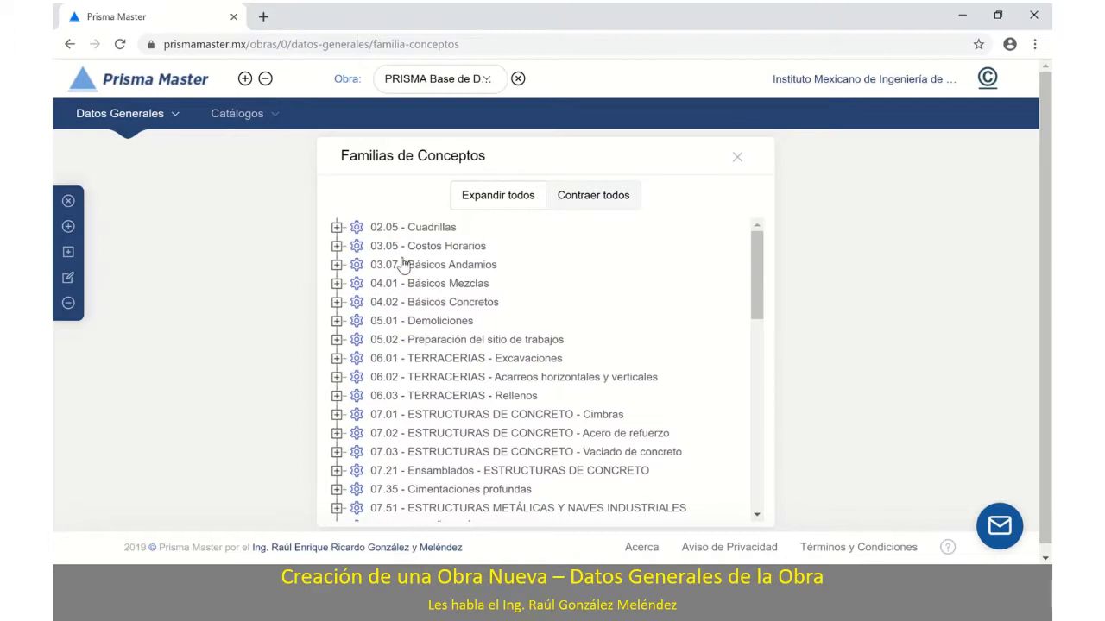
{"action": "left_click", "coordinate": [337, 265]}
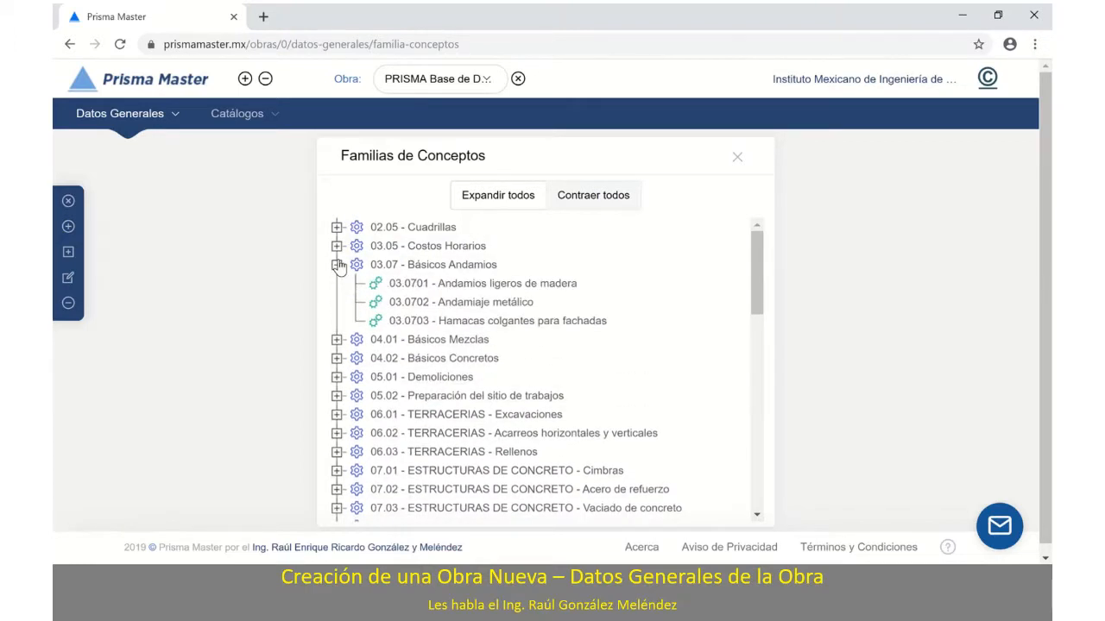
{"action": "left_click", "coordinate": [338, 265]}
{"action": "left_click", "coordinate": [336, 283]}
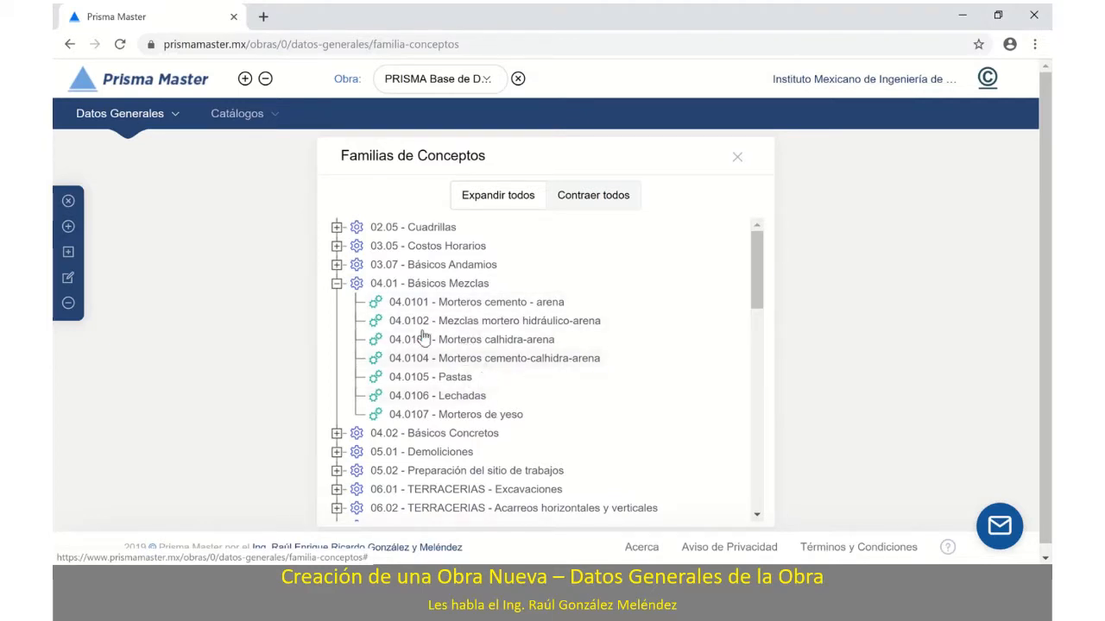
{"action": "left_click", "coordinate": [336, 283]}
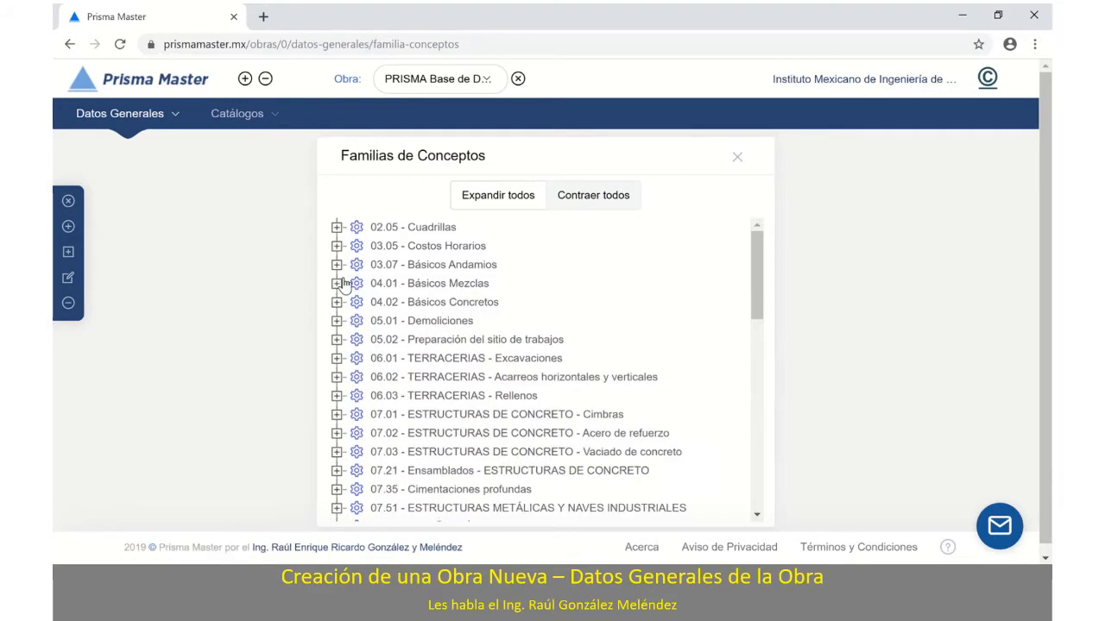
Examine the subfamilies of 07.01 ESTRUCTURAS DE CONCRETO - Cimbras and the remaining concept families down to 70.01 Conceptos Paramétricos
{"action": "scroll", "coordinate": [521, 383], "scroll_direction": "down", "scroll_amount": 1}
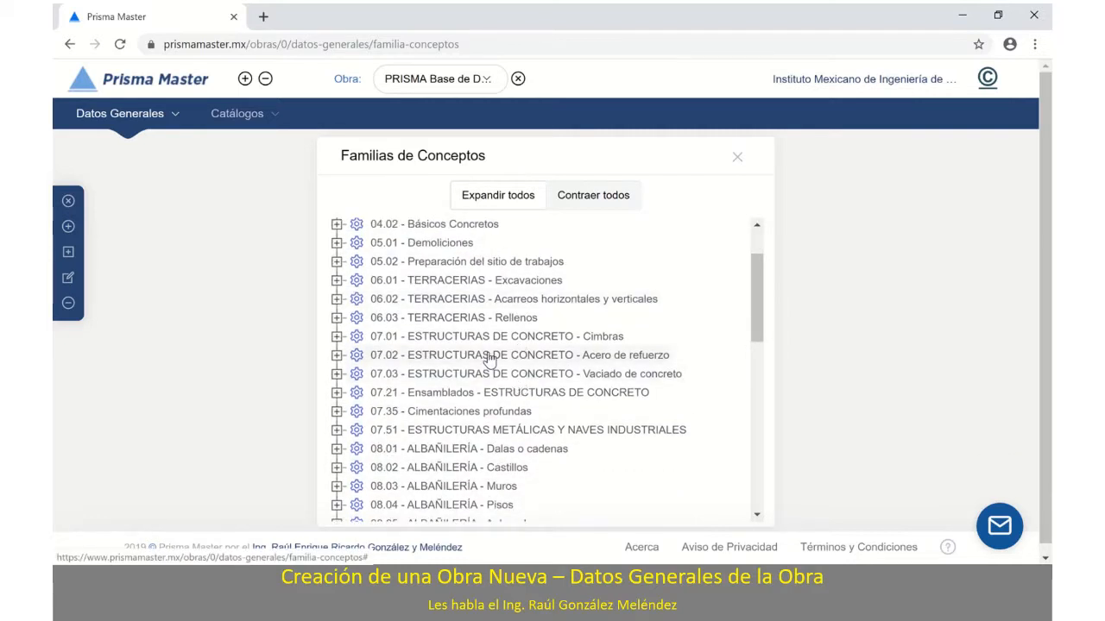
{"action": "scroll", "coordinate": [486, 358], "scroll_direction": "down", "scroll_amount": 1}
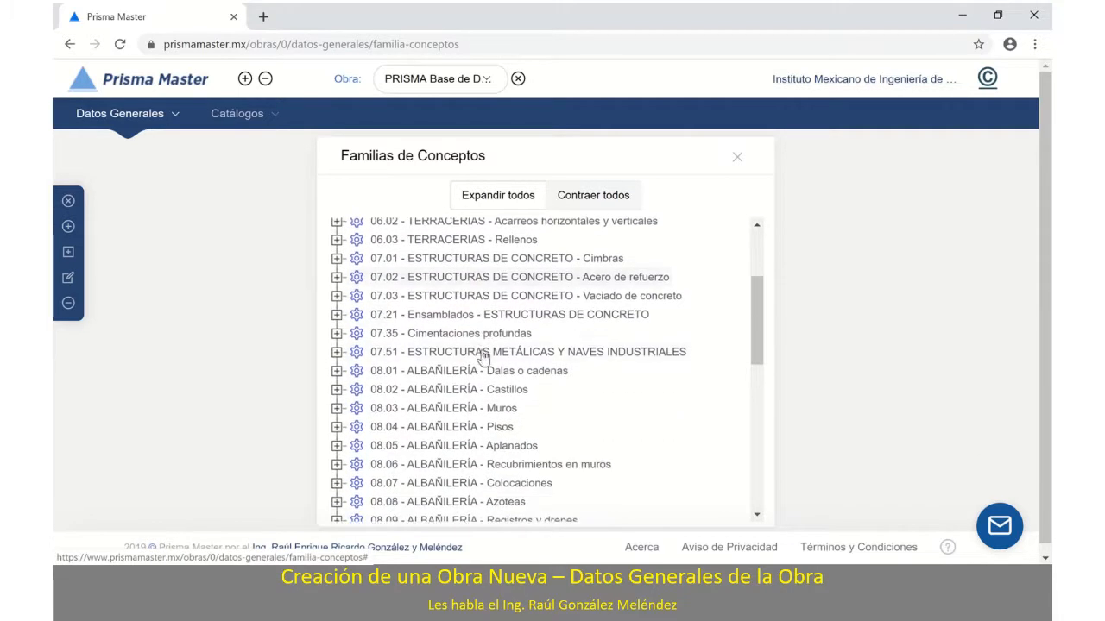
{"action": "left_click", "coordinate": [337, 258]}
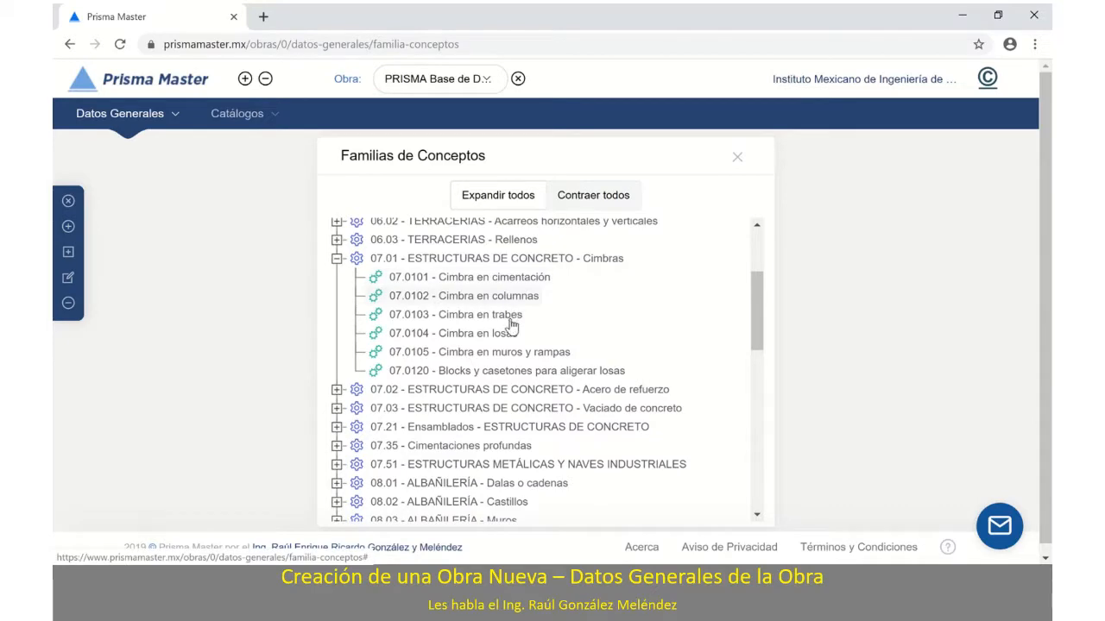
{"action": "left_click", "coordinate": [337, 258]}
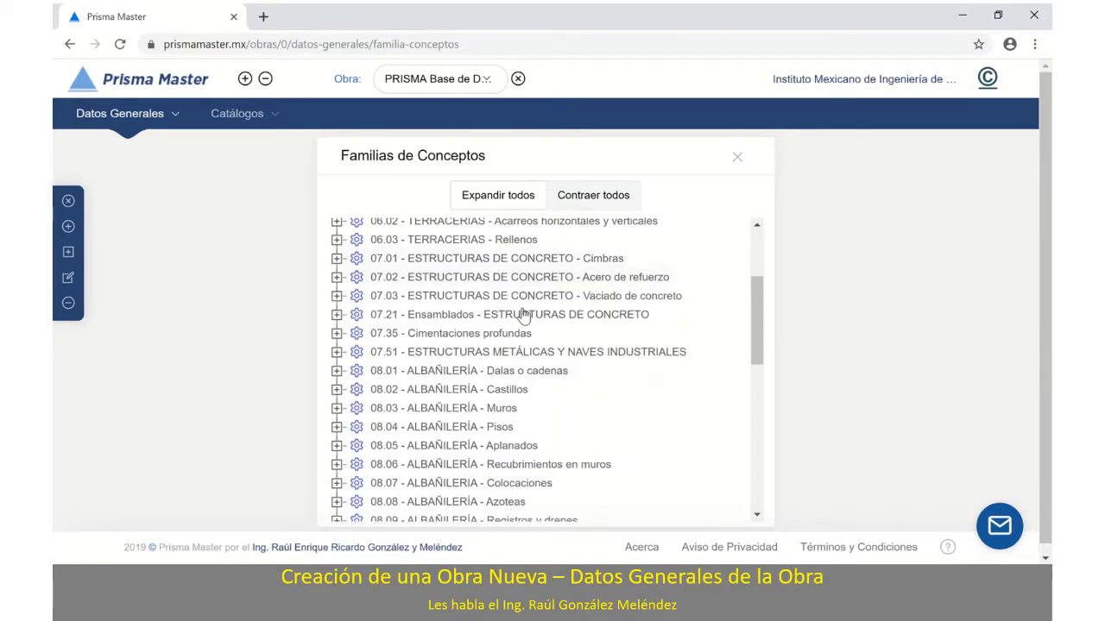
{"action": "scroll", "coordinate": [498, 352], "scroll_direction": "down", "scroll_amount": 3}
{"action": "scroll", "coordinate": [498, 351], "scroll_direction": "down", "scroll_amount": 3}
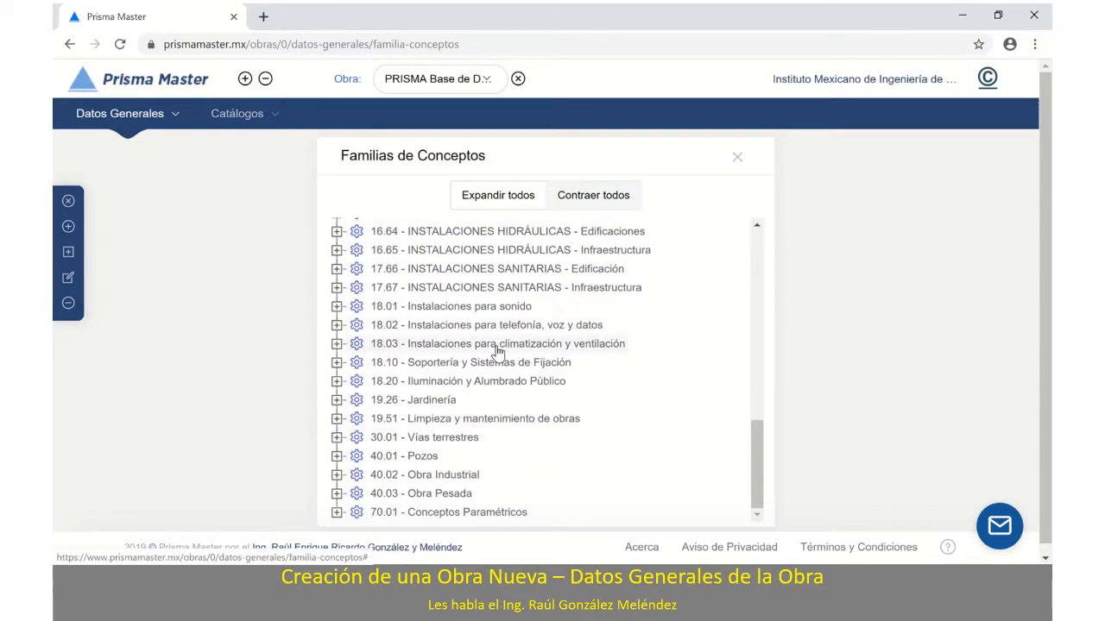
{"action": "scroll", "coordinate": [493, 348], "scroll_direction": "up", "scroll_amount": 10}
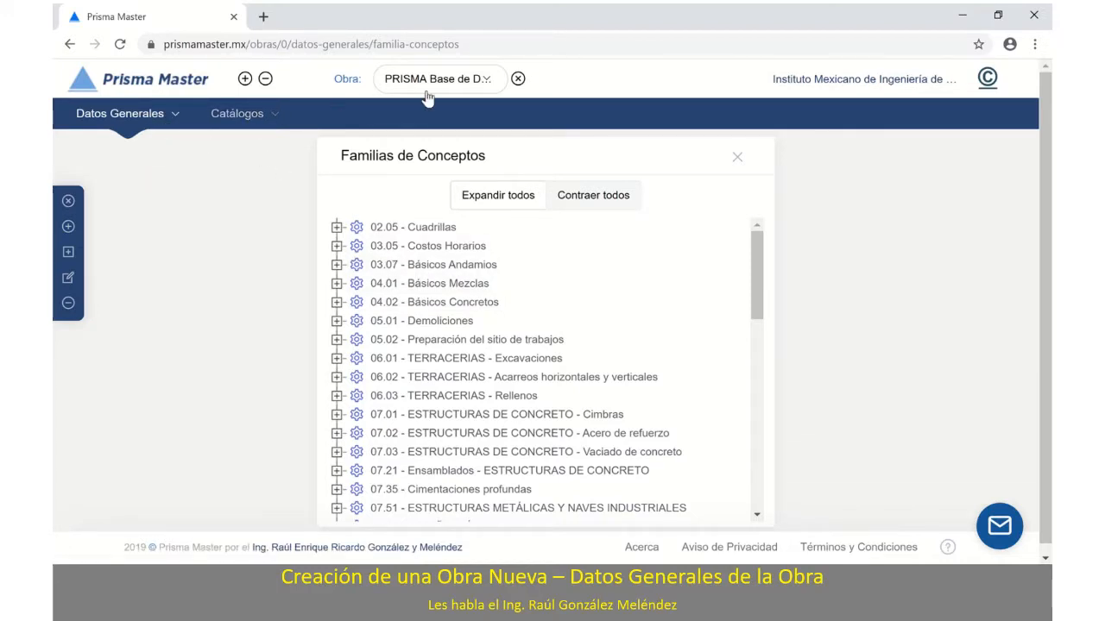
Switch back to the obra 08 Ejemplo 2 and open its Unidades de Medida
{"action": "left_click", "coordinate": [486, 81]}
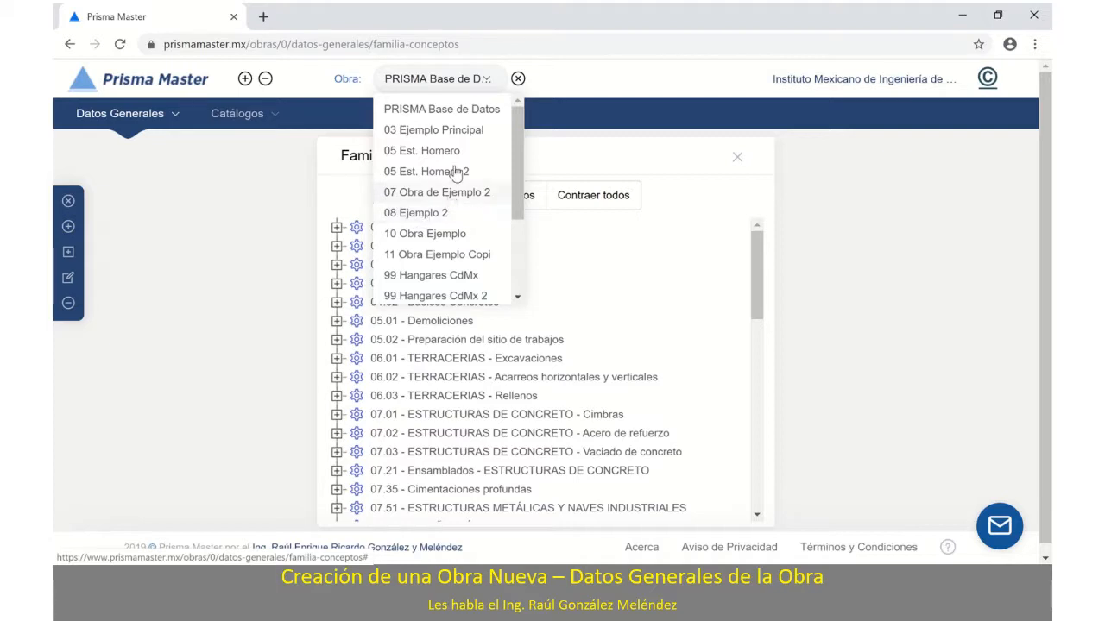
{"action": "left_click", "coordinate": [425, 216]}
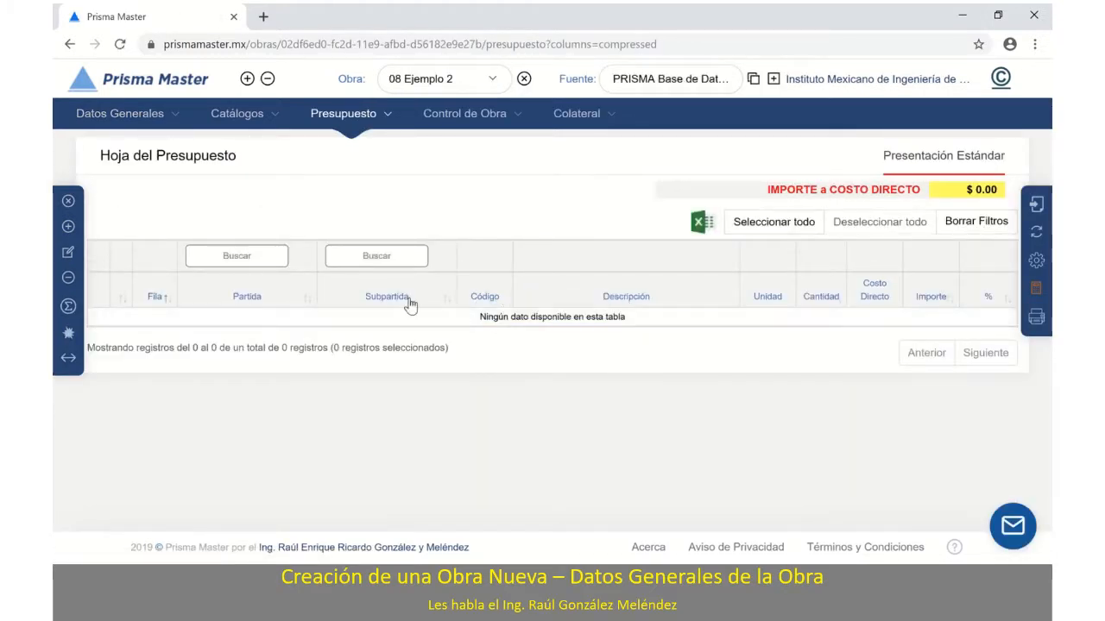
{"action": "left_click", "coordinate": [171, 115]}
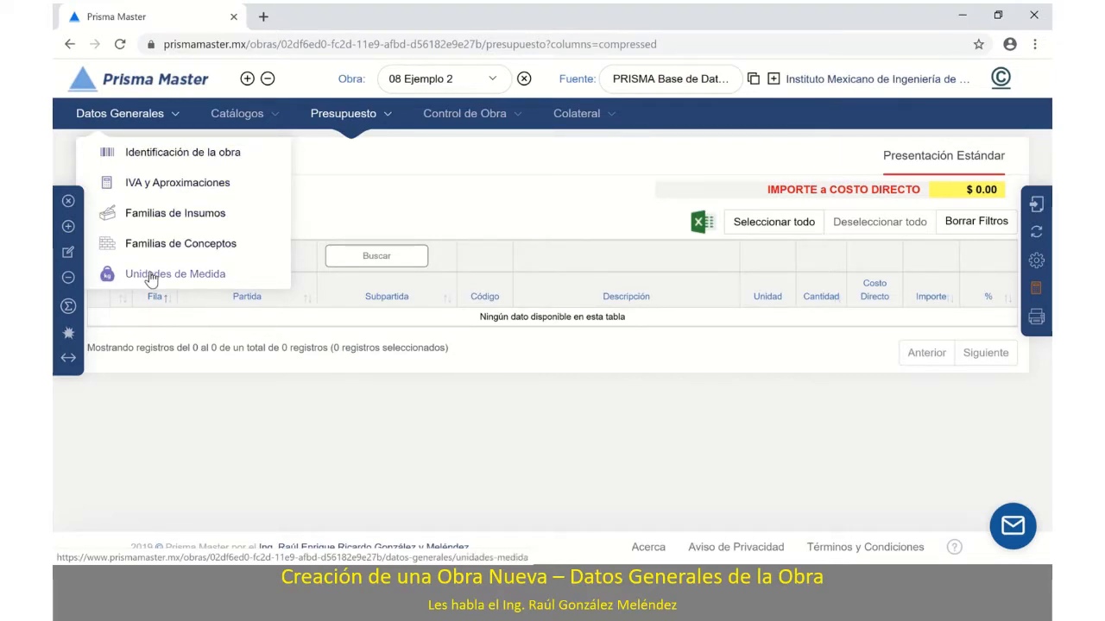
{"action": "left_click", "coordinate": [150, 275]}
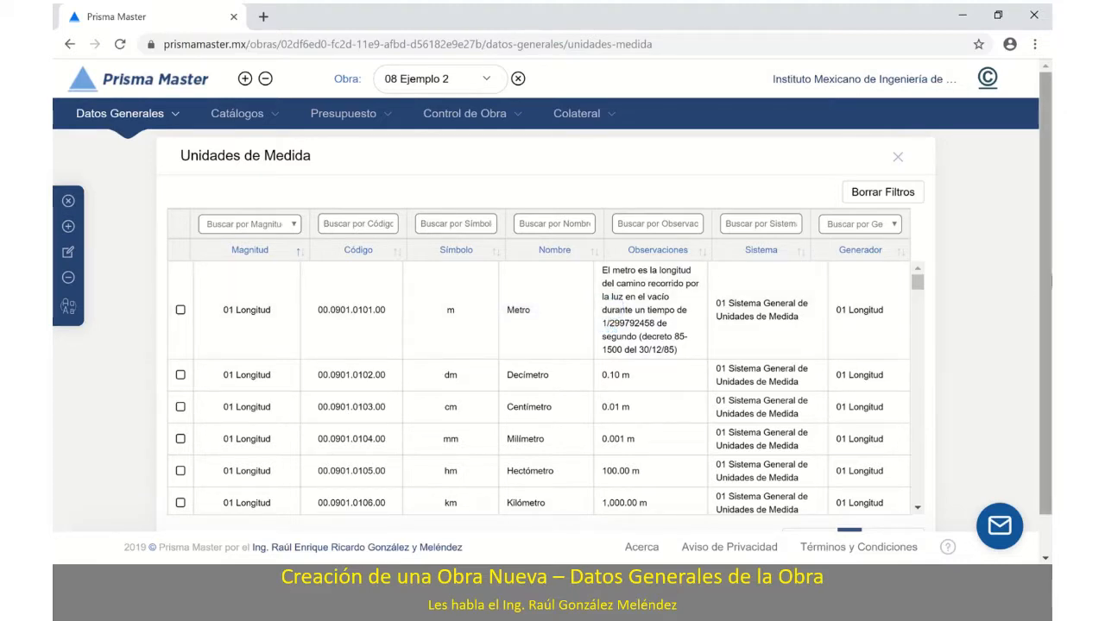
Examine the extent of the units of measure table, from Longitud to Ángulo, and its total number of records
{"action": "scroll", "coordinate": [1046, 279], "scroll_direction": "down", "scroll_amount": 1}
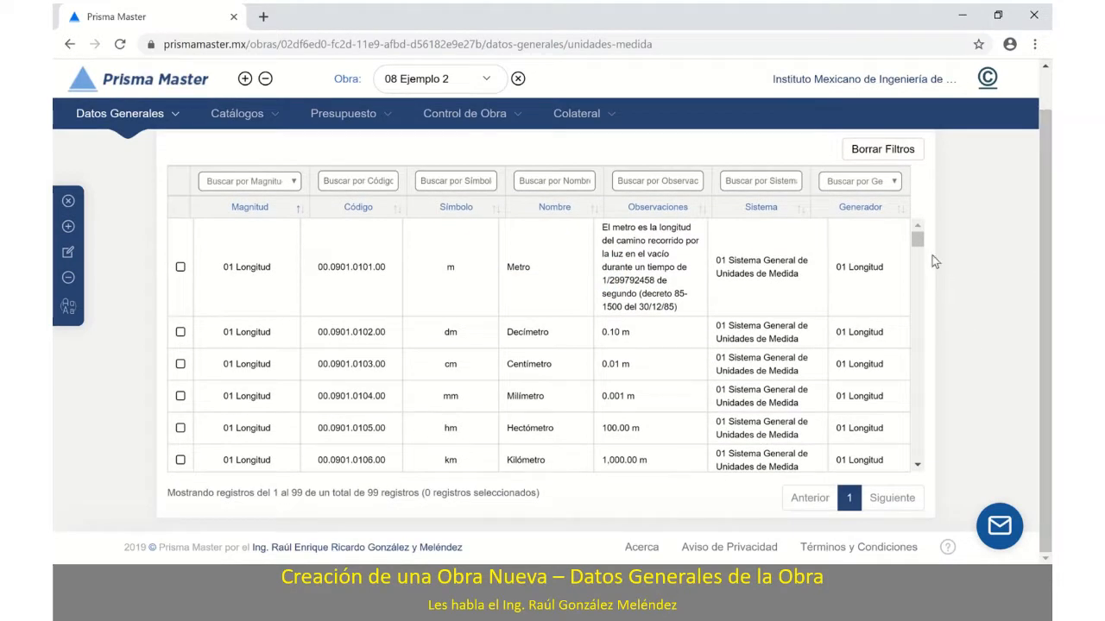
{"action": "left_click_drag", "start_coordinate": [918, 237], "coordinate": [918, 450]}
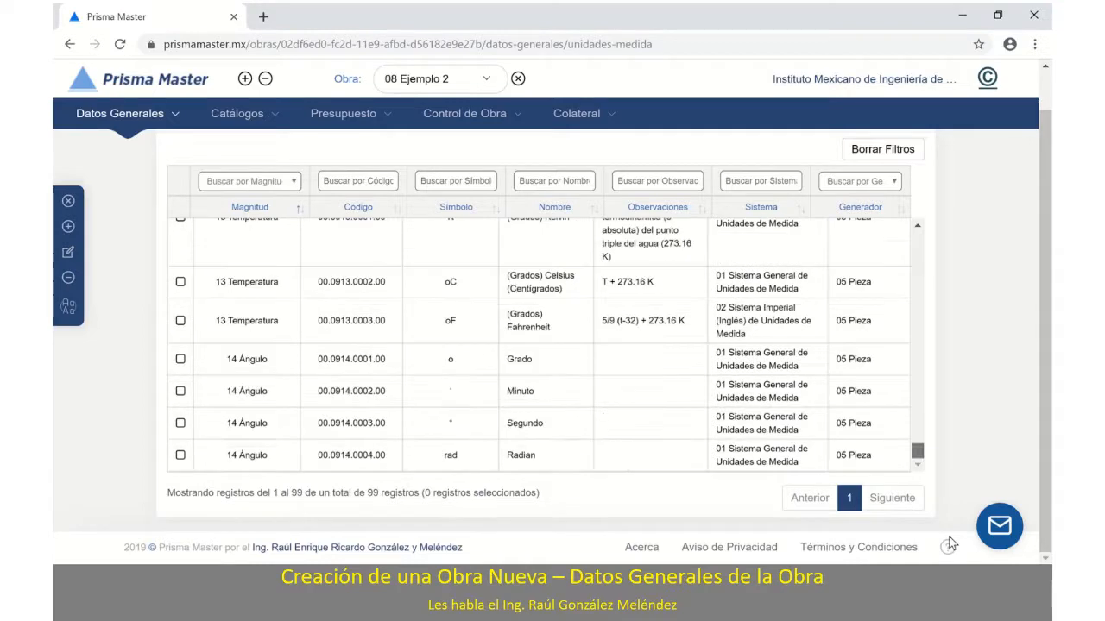
{"action": "left_click_drag", "start_coordinate": [379, 492], "coordinate": [261, 492]}
{"action": "left_click_drag", "start_coordinate": [918, 449], "coordinate": [918, 212]}
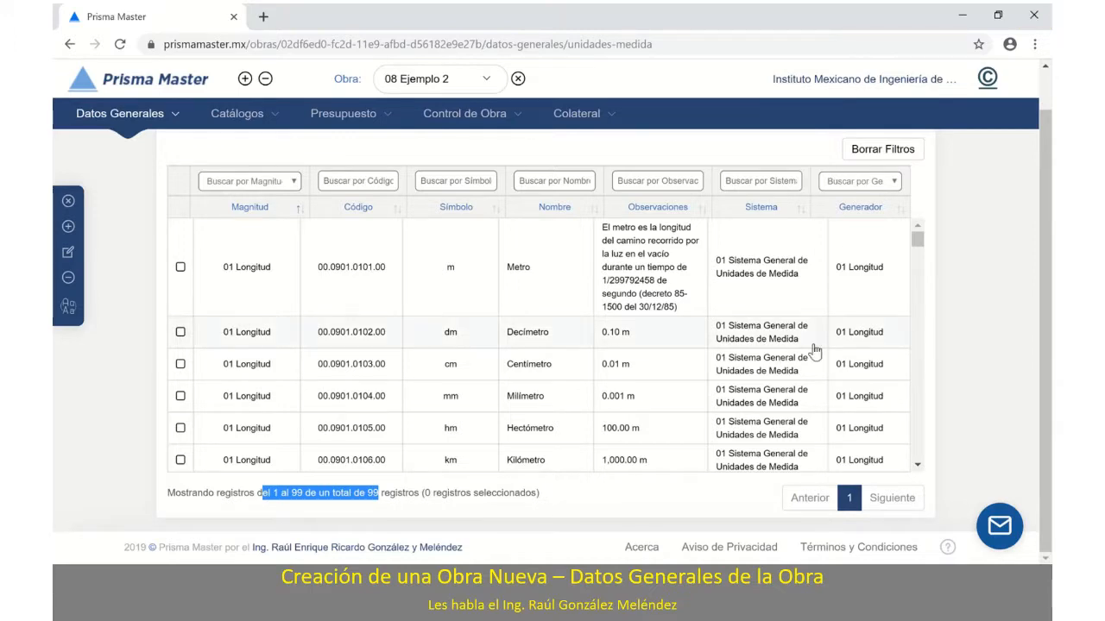
{"action": "scroll", "coordinate": [813, 349], "scroll_direction": "down", "scroll_amount": 3}
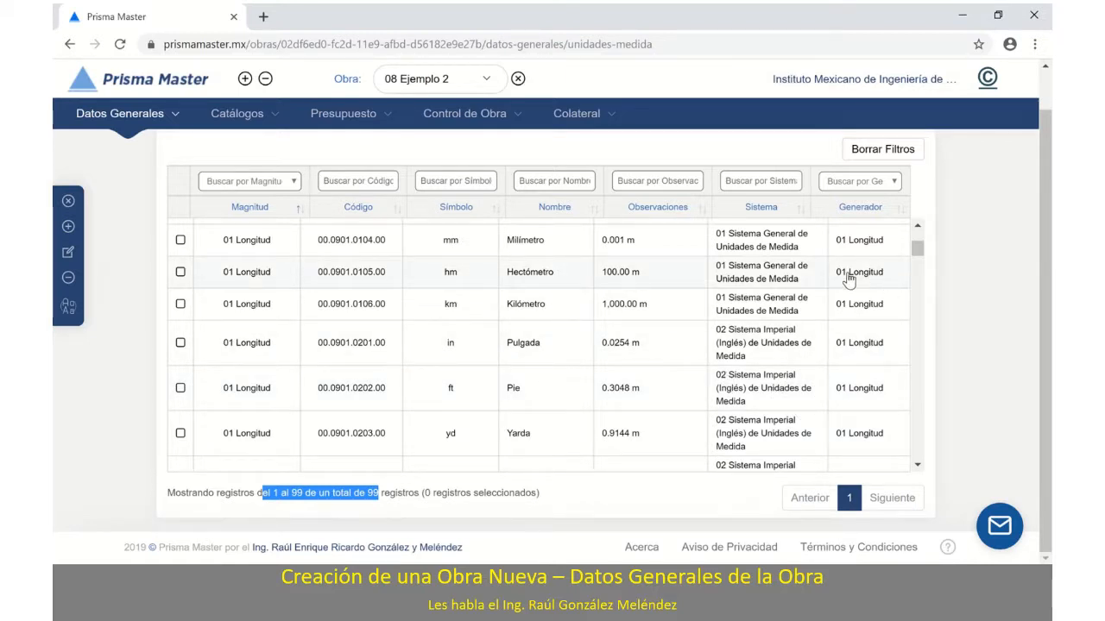
{"action": "scroll", "coordinate": [790, 293], "scroll_direction": "up", "scroll_amount": 3}
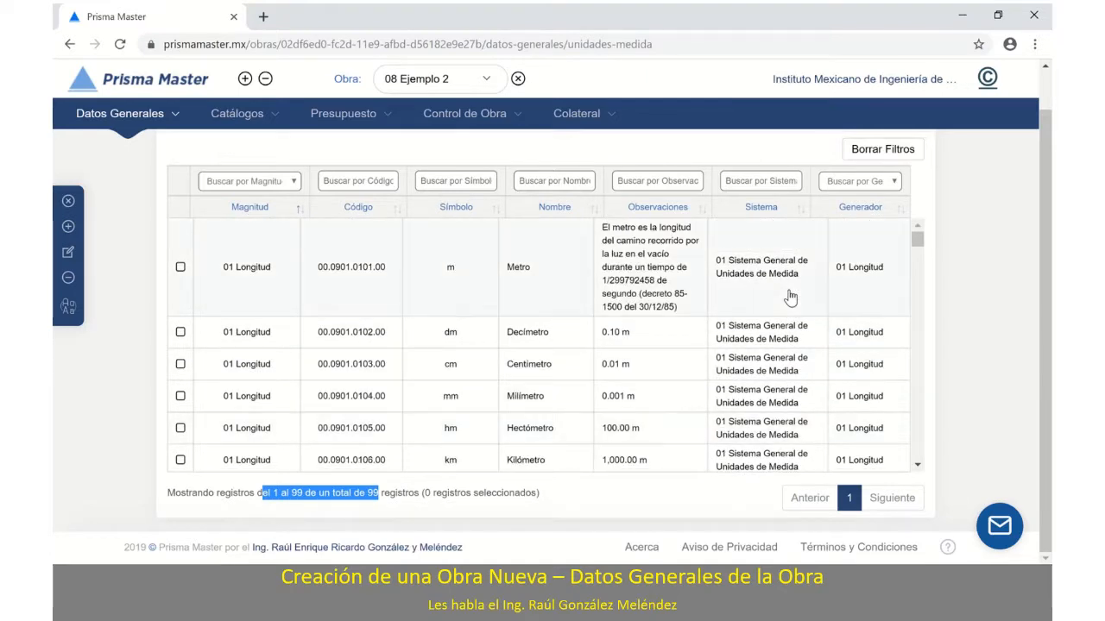
Examine which Sistema and Generador each unit of measure belongs to, from the Longitud units through the Ángulo units
{"action": "left_click", "coordinate": [793, 180]}
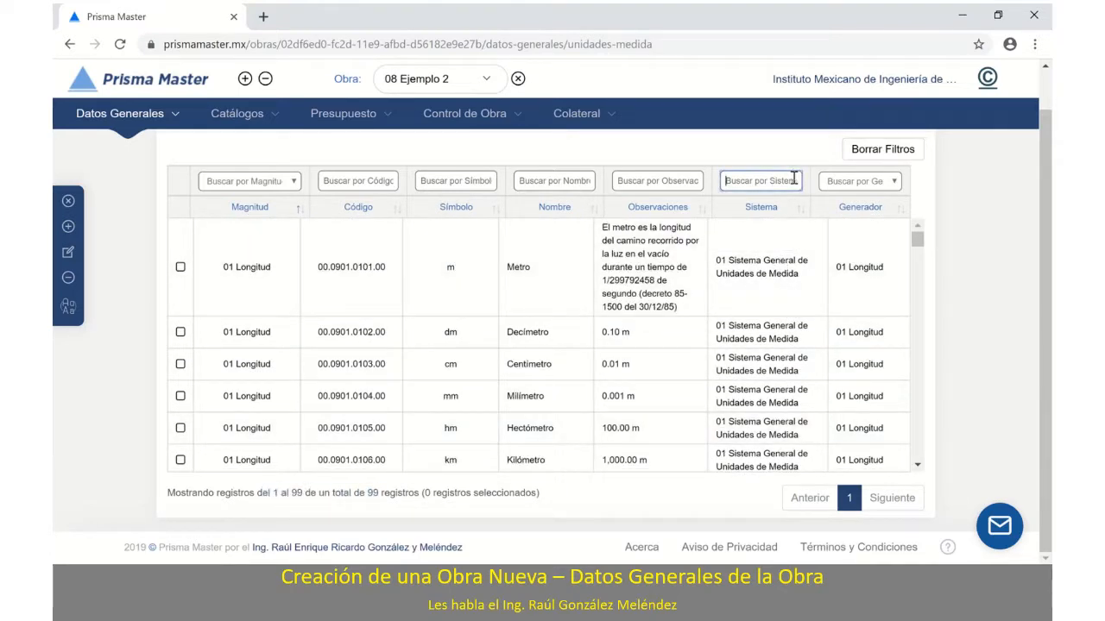
{"action": "scroll", "coordinate": [771, 386], "scroll_direction": "down", "scroll_amount": 3}
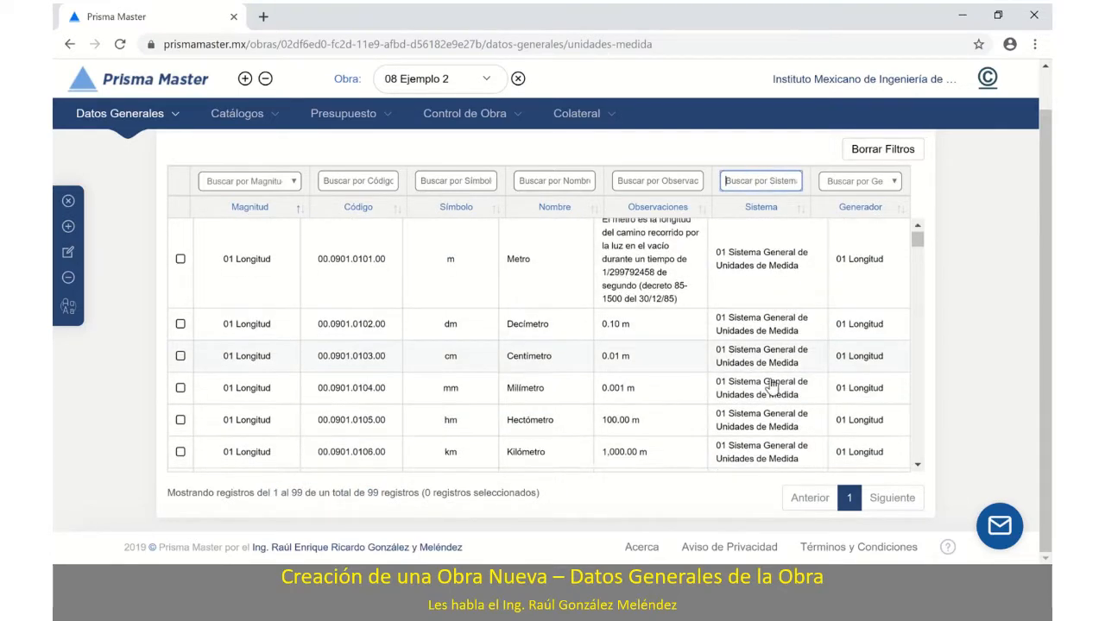
{"action": "scroll", "coordinate": [771, 386], "scroll_direction": "down", "scroll_amount": 10}
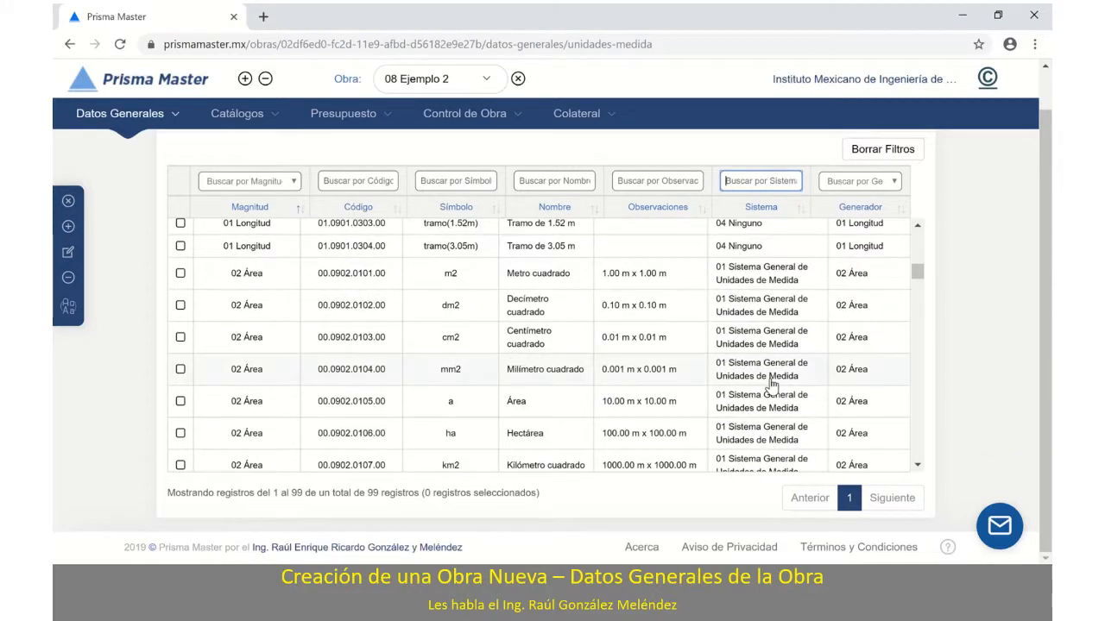
{"action": "scroll", "coordinate": [770, 386], "scroll_direction": "down", "scroll_amount": 10}
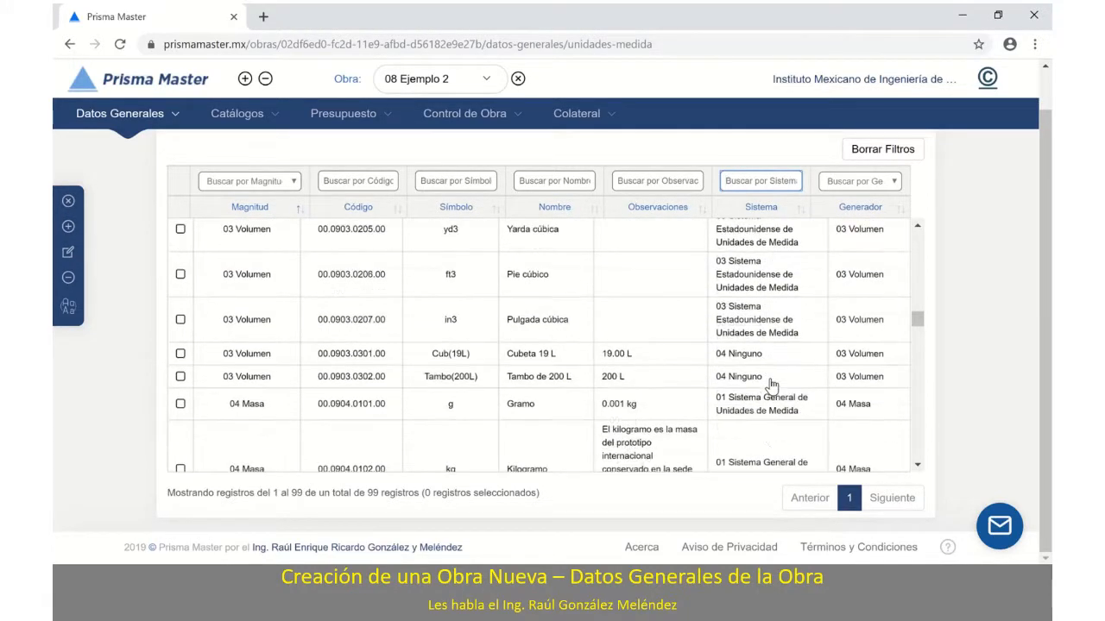
{"action": "scroll", "coordinate": [770, 385], "scroll_direction": "down", "scroll_amount": 10}
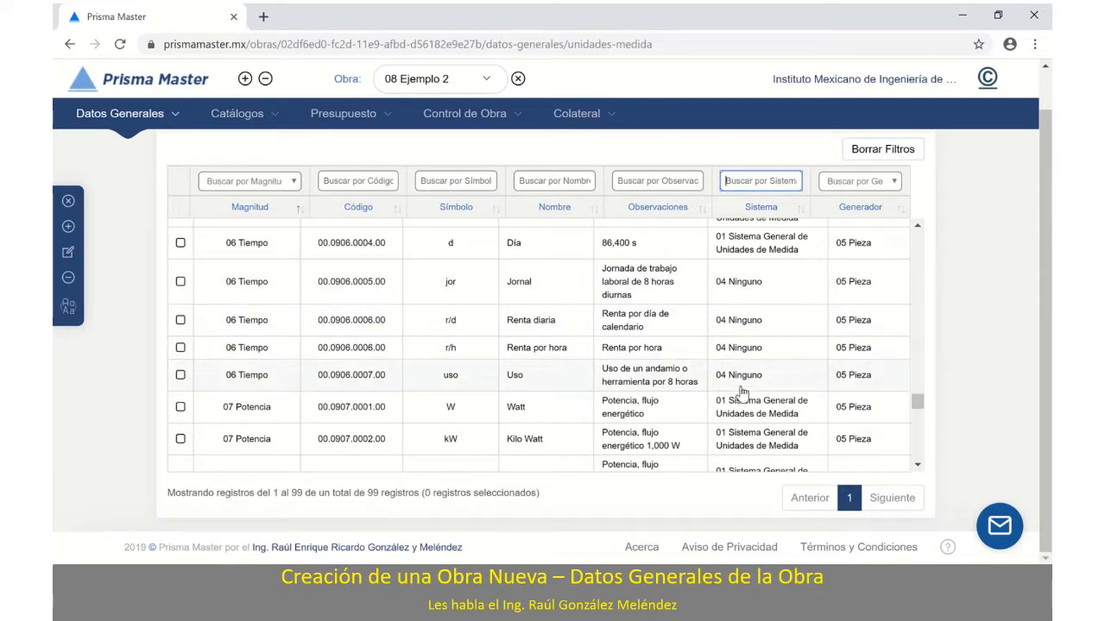
{"action": "scroll", "coordinate": [740, 393], "scroll_direction": "down", "scroll_amount": 2}
{"action": "scroll", "coordinate": [739, 393], "scroll_direction": "down", "scroll_amount": 3}
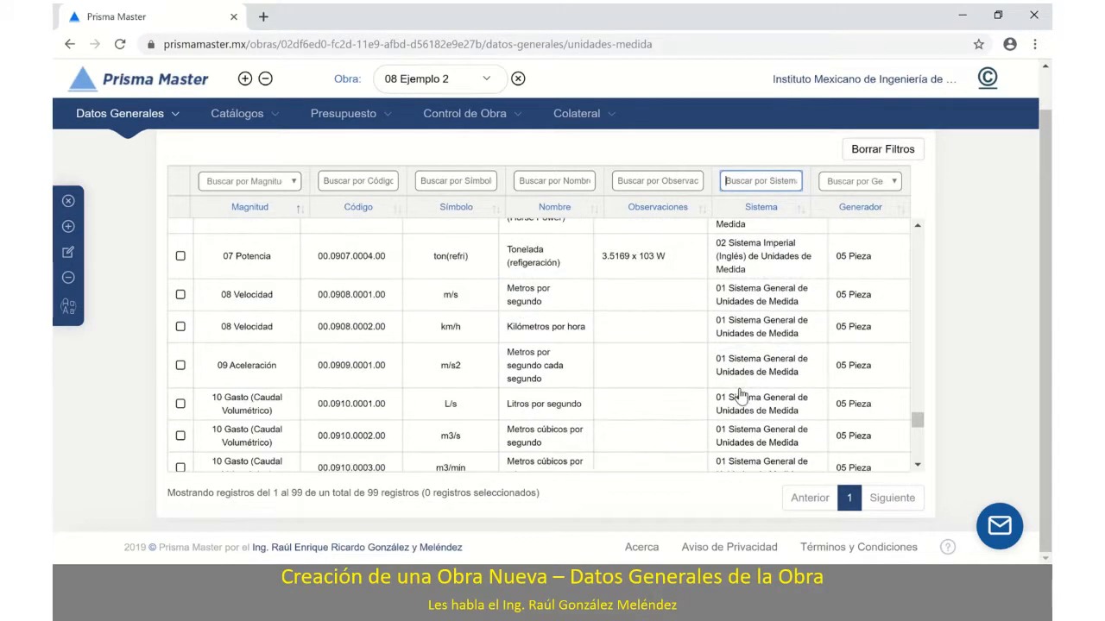
{"action": "scroll", "coordinate": [740, 392], "scroll_direction": "down", "scroll_amount": 1}
{"action": "scroll", "coordinate": [740, 394], "scroll_direction": "down", "scroll_amount": 3}
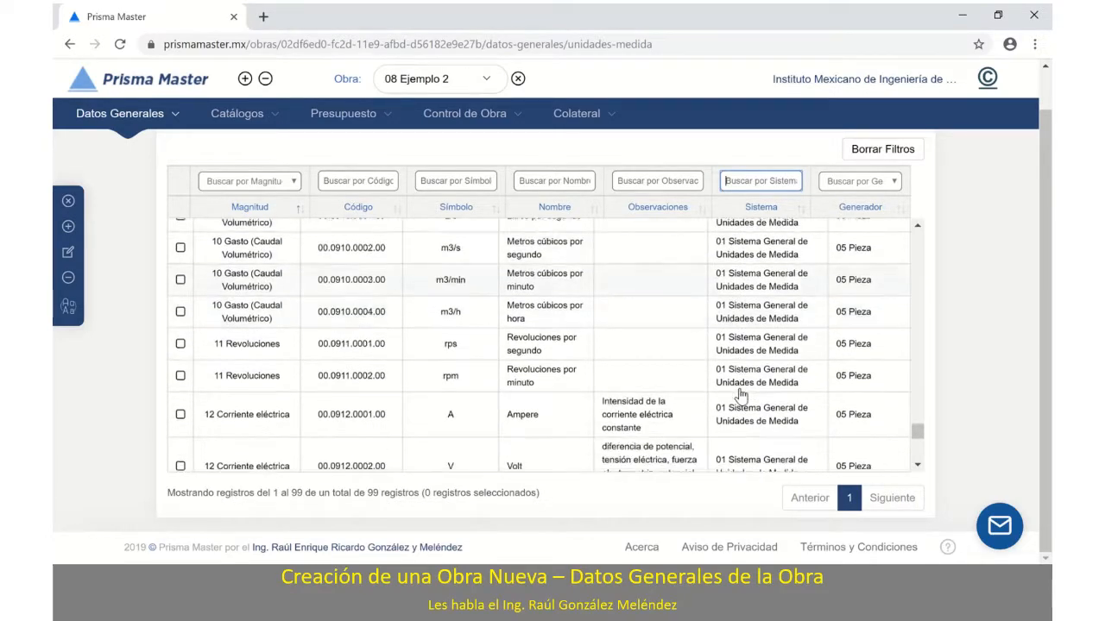
{"action": "scroll", "coordinate": [740, 394], "scroll_direction": "down", "scroll_amount": 3}
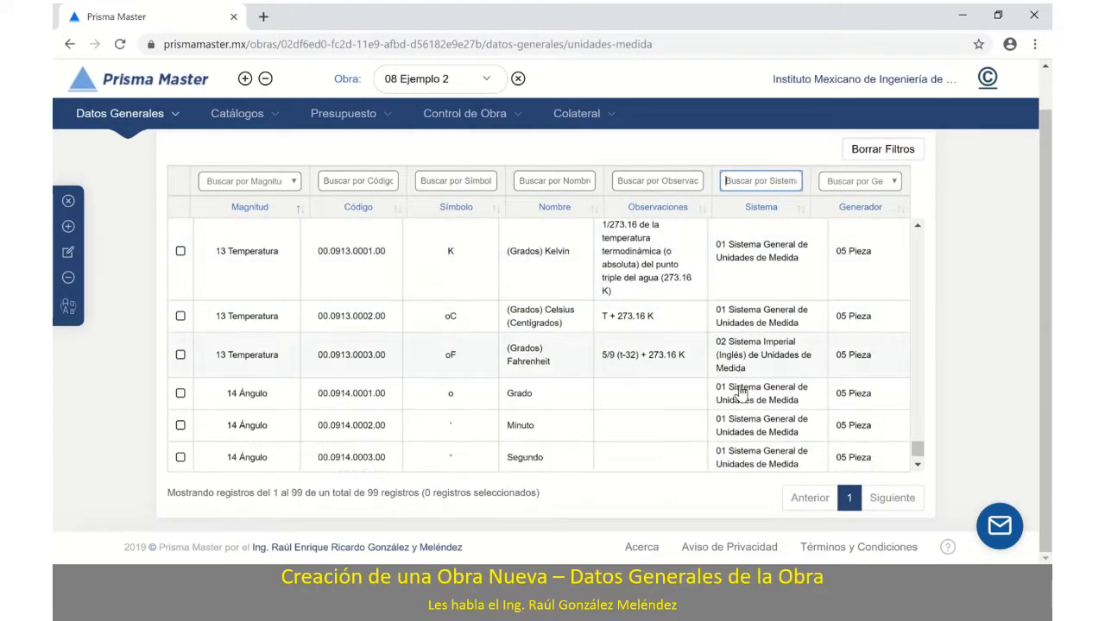
{"action": "scroll", "coordinate": [740, 393], "scroll_direction": "up", "scroll_amount": 10}
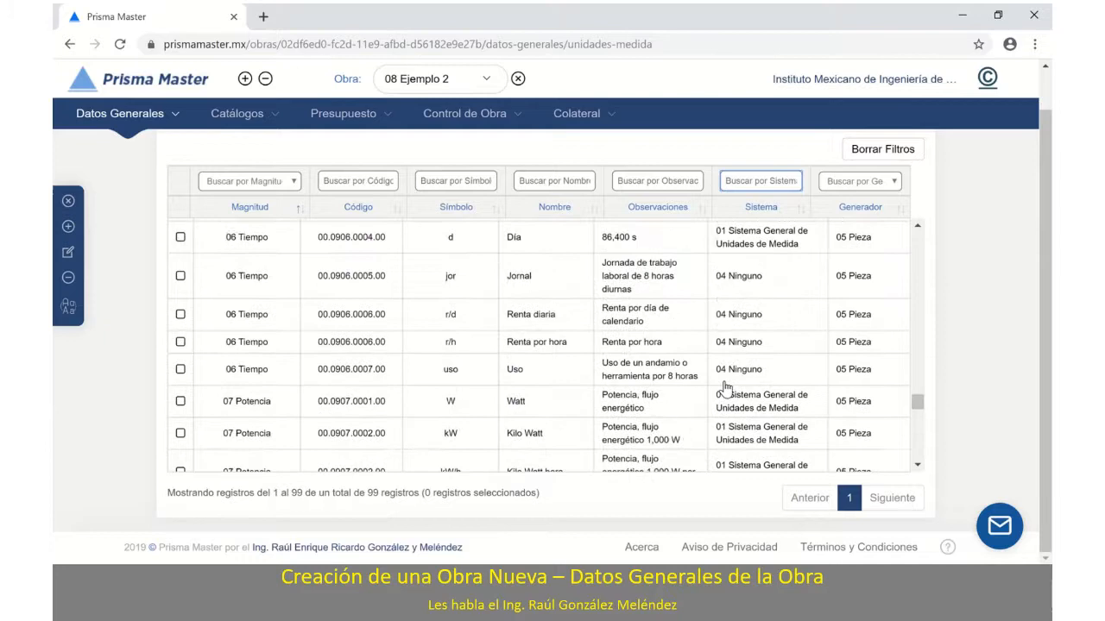
Examine the Sistema assigned to the Masa and Unidad de conteo units, highlighting the entry for Rollo and leaving its row unselected
{"action": "scroll", "coordinate": [725, 390], "scroll_direction": "down", "scroll_amount": 5}
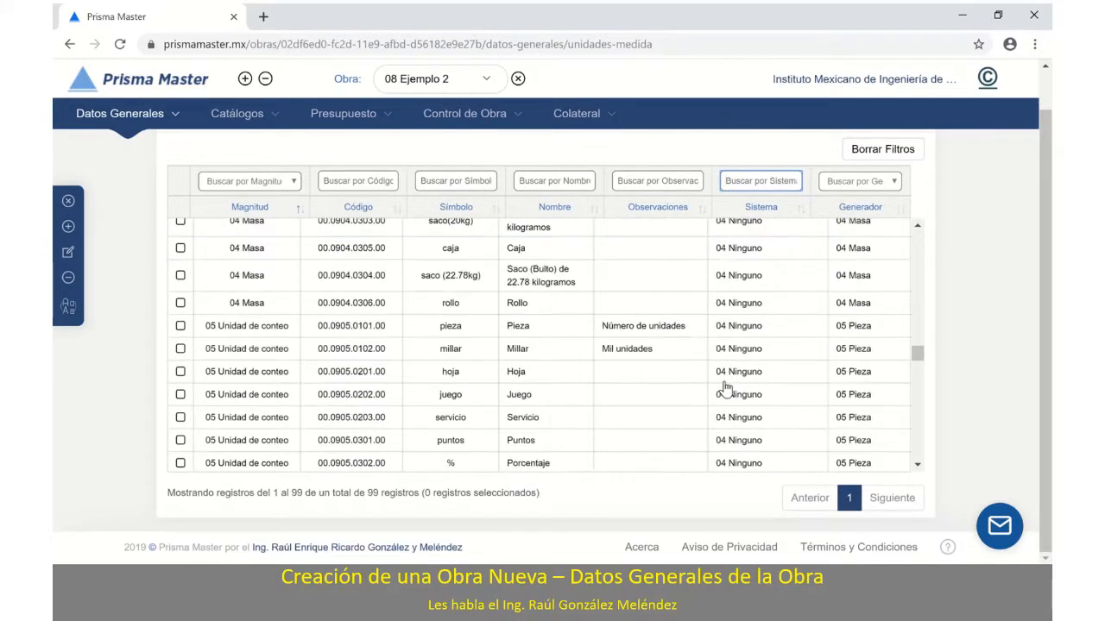
{"action": "left_click_drag", "start_coordinate": [767, 310], "coordinate": [713, 304]}
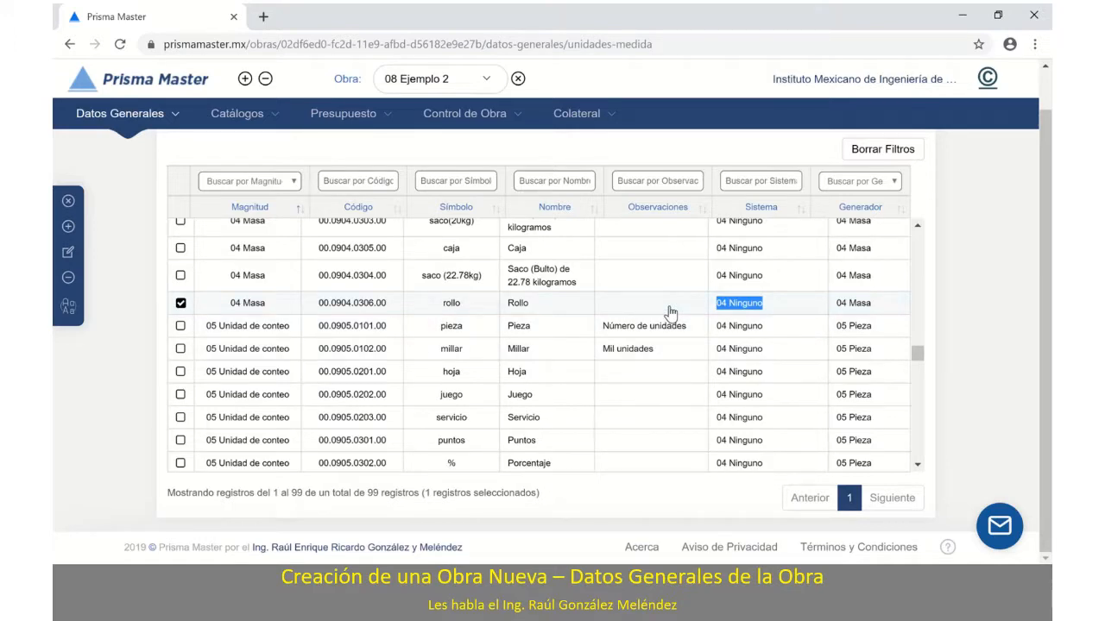
{"action": "left_click", "coordinate": [180, 305]}
{"action": "left_click", "coordinate": [179, 304]}
{"action": "scroll", "coordinate": [358, 250], "scroll_direction": "up", "scroll_amount": 5}
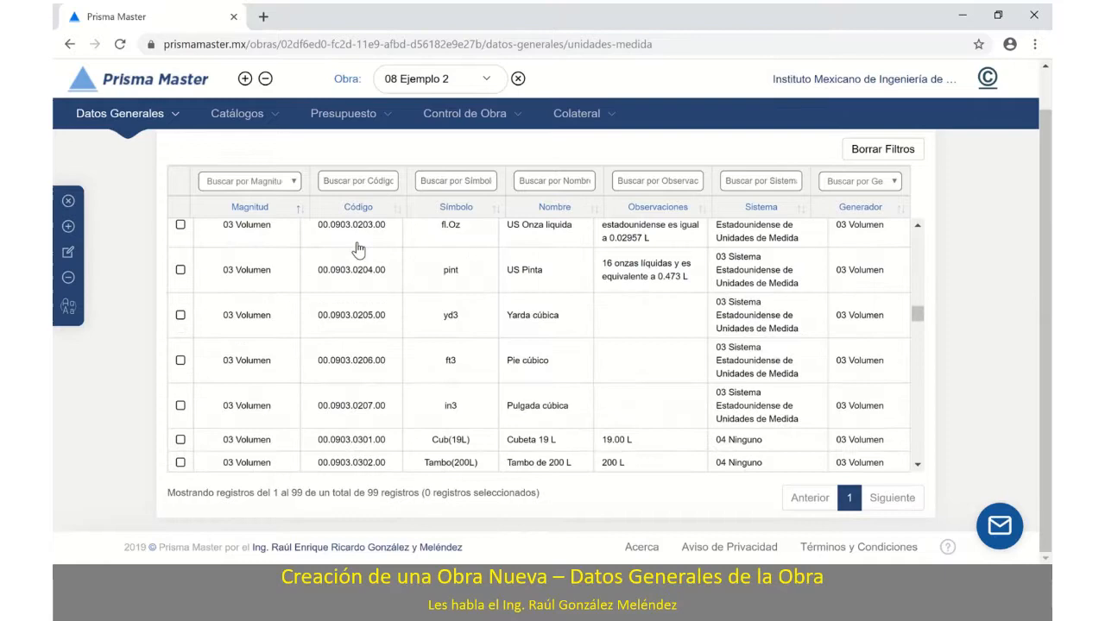
{"action": "scroll", "coordinate": [359, 250], "scroll_direction": "up", "scroll_amount": 2}
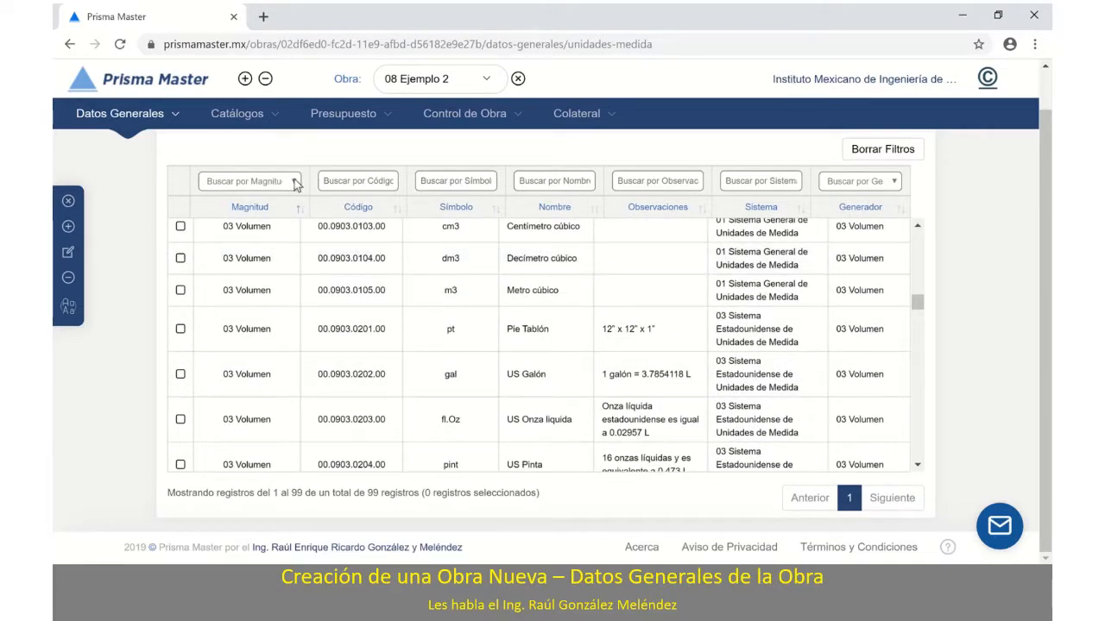
Filter the units of measure by the magnitude 01 Longitud and look through the filtered units
{"action": "left_click", "coordinate": [294, 183]}
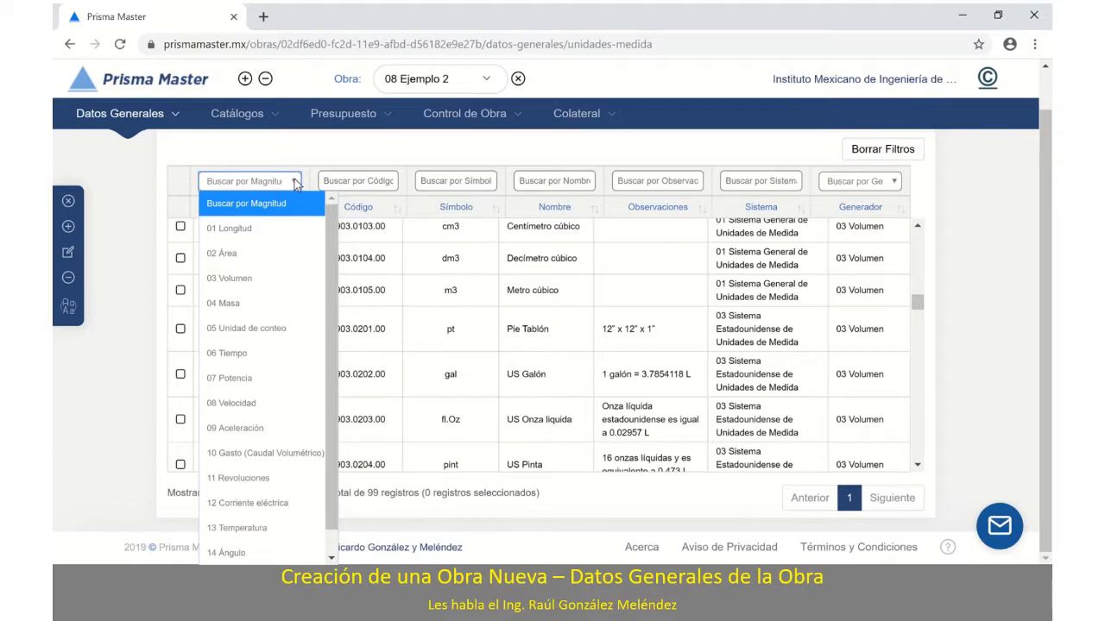
{"action": "left_click", "coordinate": [246, 226]}
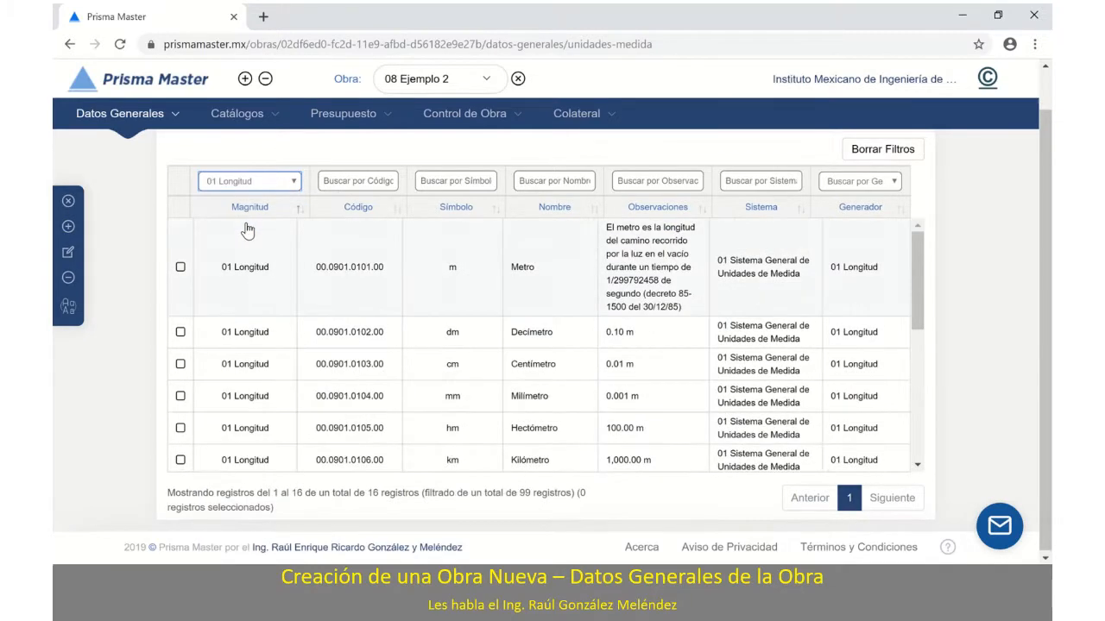
{"action": "scroll", "coordinate": [426, 382], "scroll_direction": "down", "scroll_amount": 6}
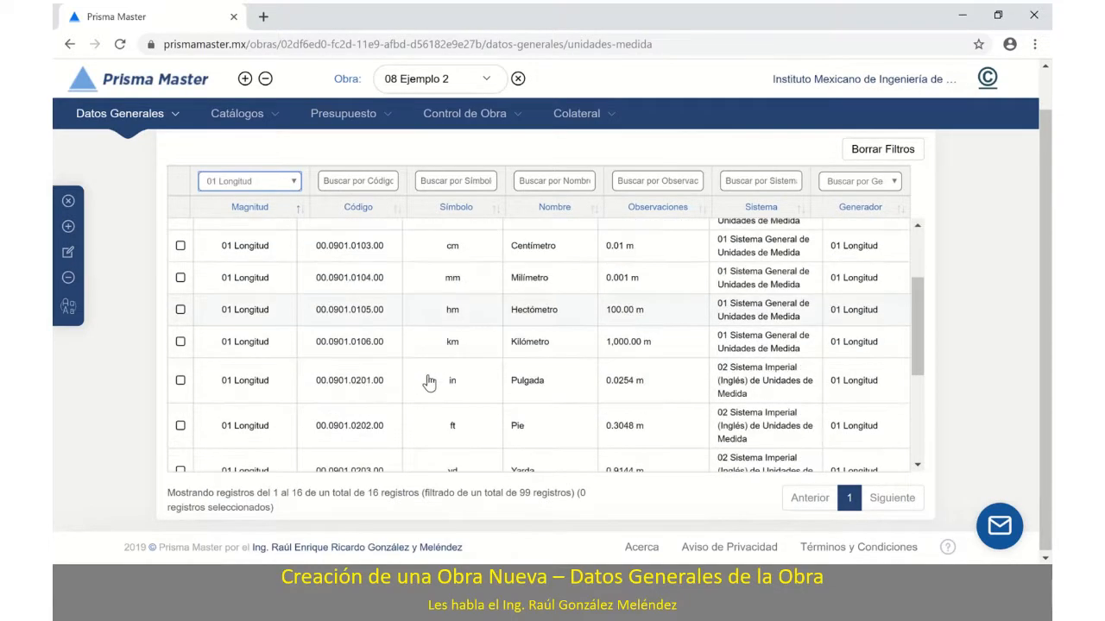
{"action": "scroll", "coordinate": [426, 382], "scroll_direction": "up", "scroll_amount": 6}
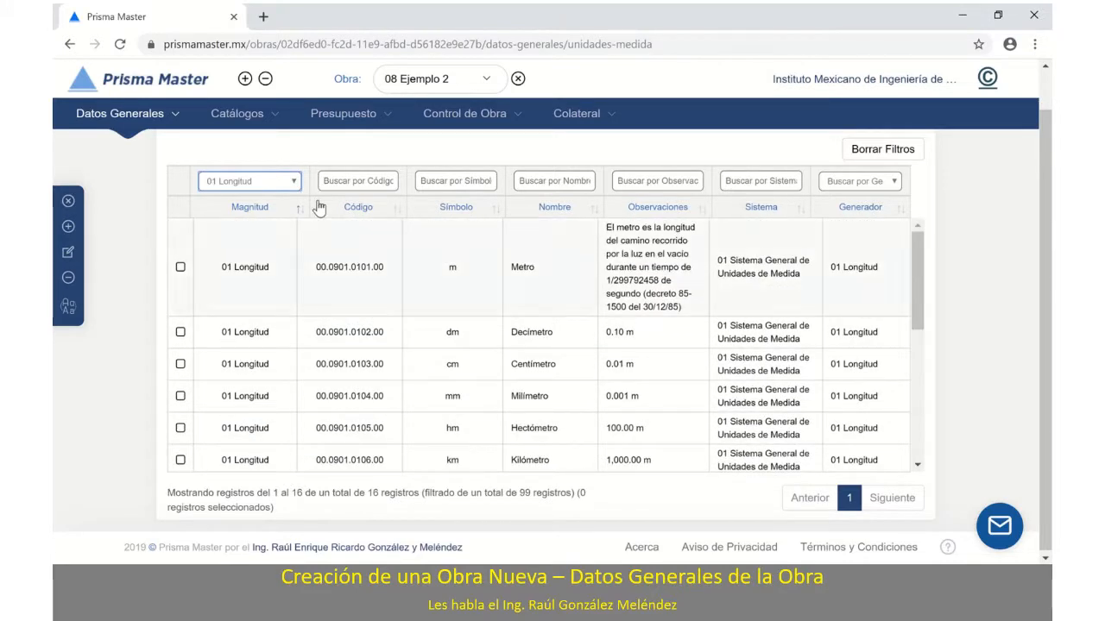
Filter the units by the magnitude 02 Área and by 04 Masa, and clear all the filters
{"action": "left_click", "coordinate": [294, 184]}
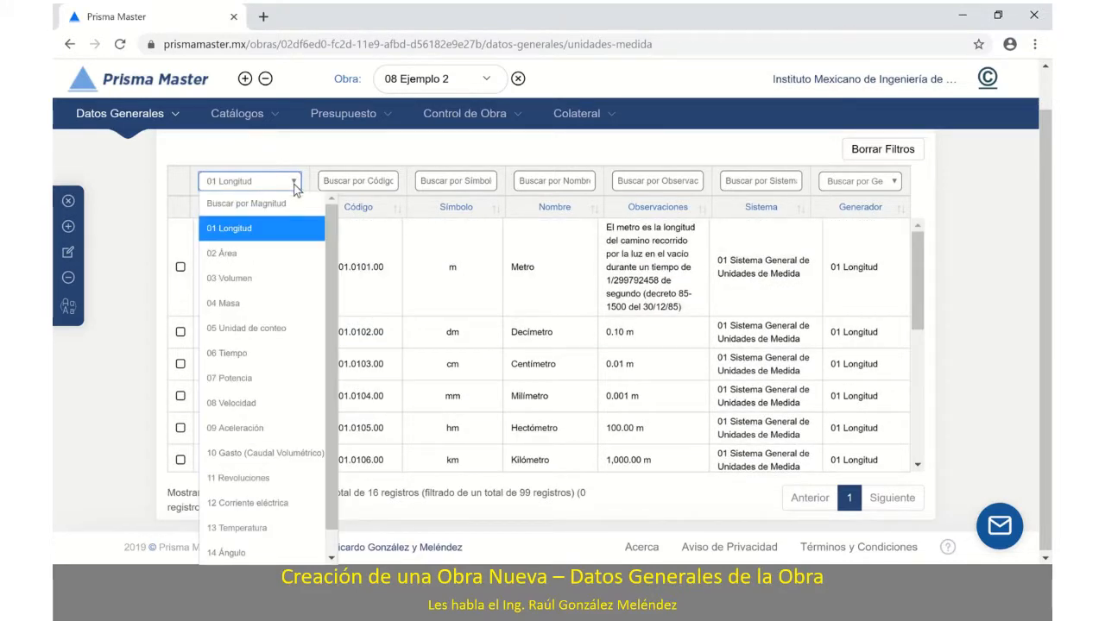
{"action": "left_click", "coordinate": [264, 251]}
{"action": "left_click", "coordinate": [292, 184]}
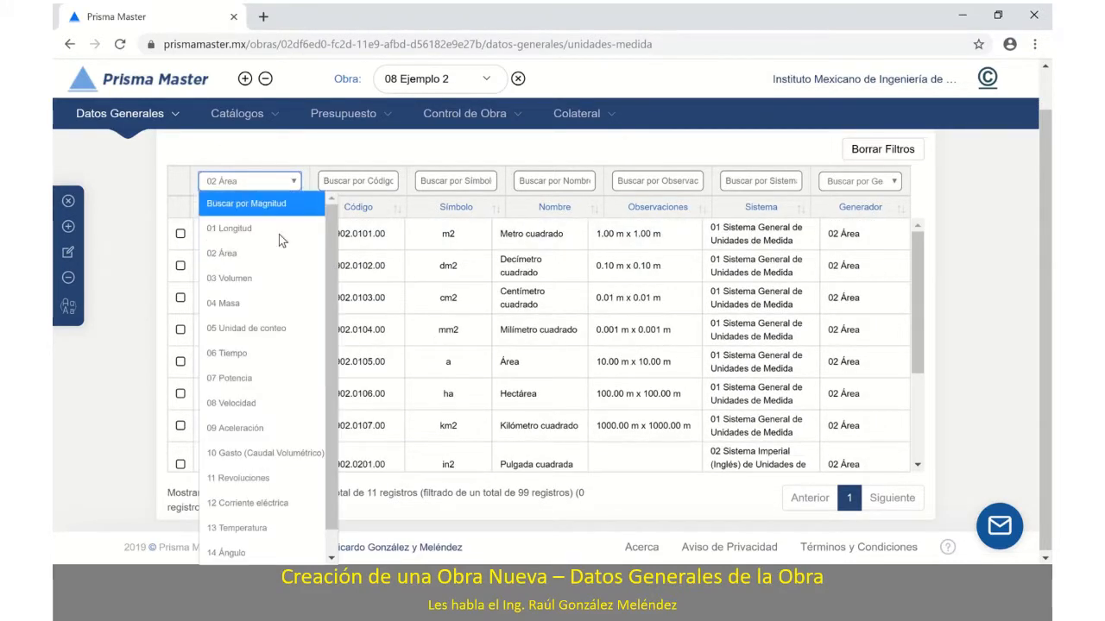
{"action": "left_click", "coordinate": [276, 295]}
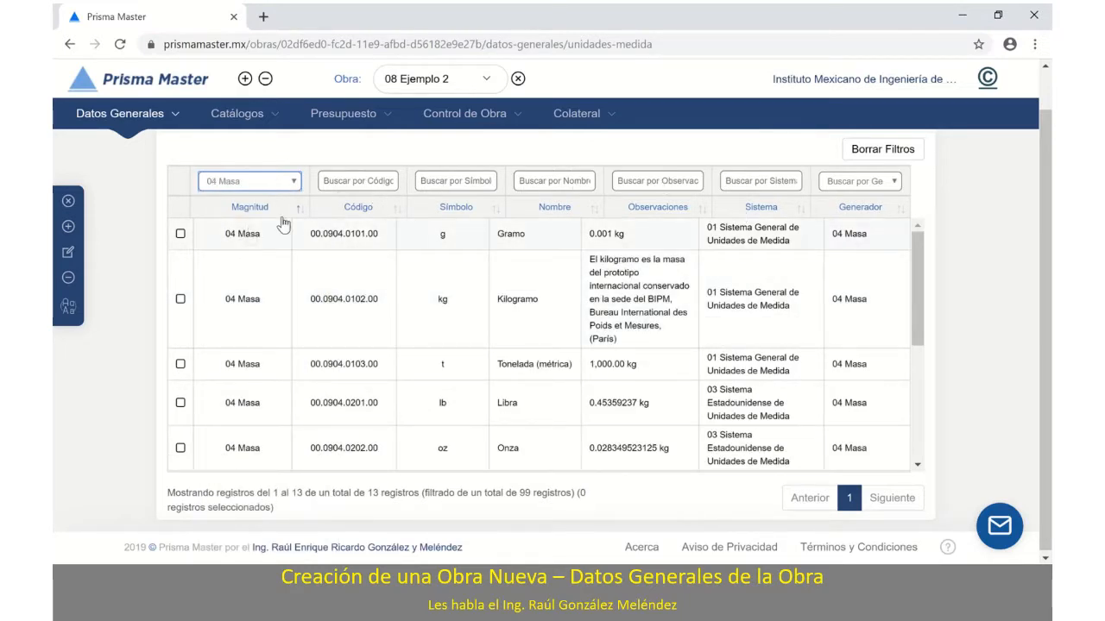
{"action": "left_click", "coordinate": [881, 151]}
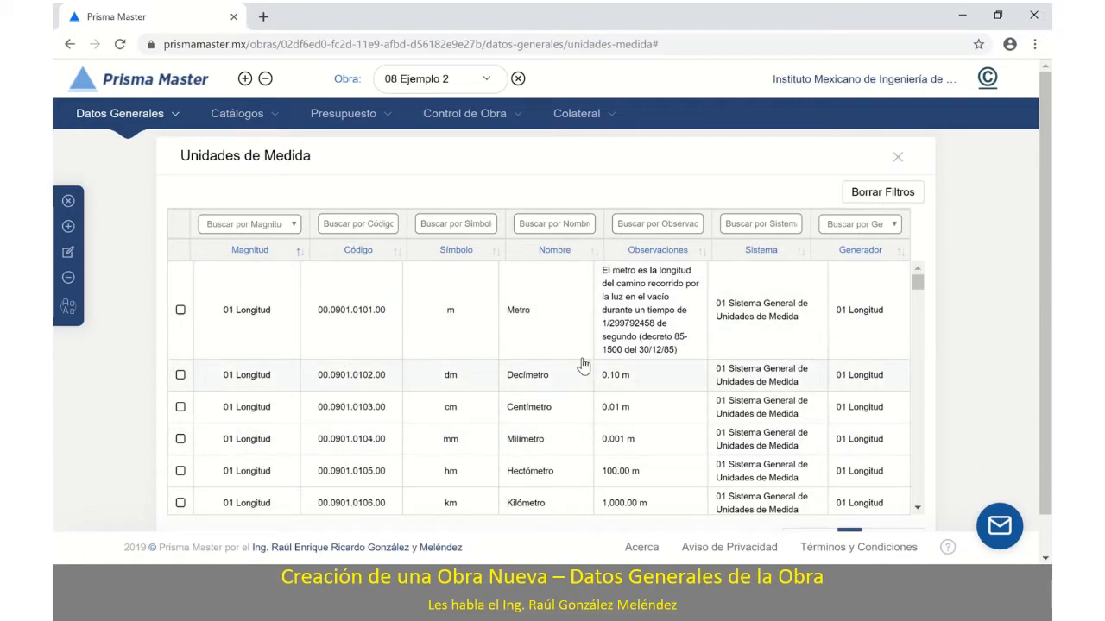
Examine the Observaciones definition and the Sistema of the unit Metro, highlighting each text
{"action": "scroll", "coordinate": [572, 380], "scroll_direction": "down", "scroll_amount": 2}
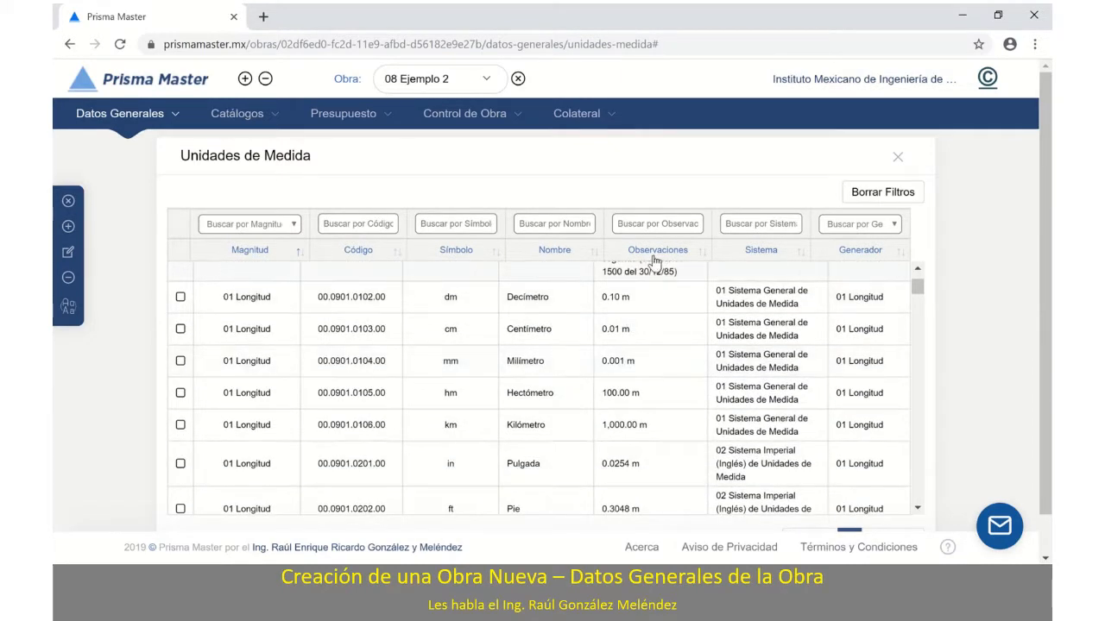
{"action": "scroll", "coordinate": [661, 309], "scroll_direction": "up", "scroll_amount": 2}
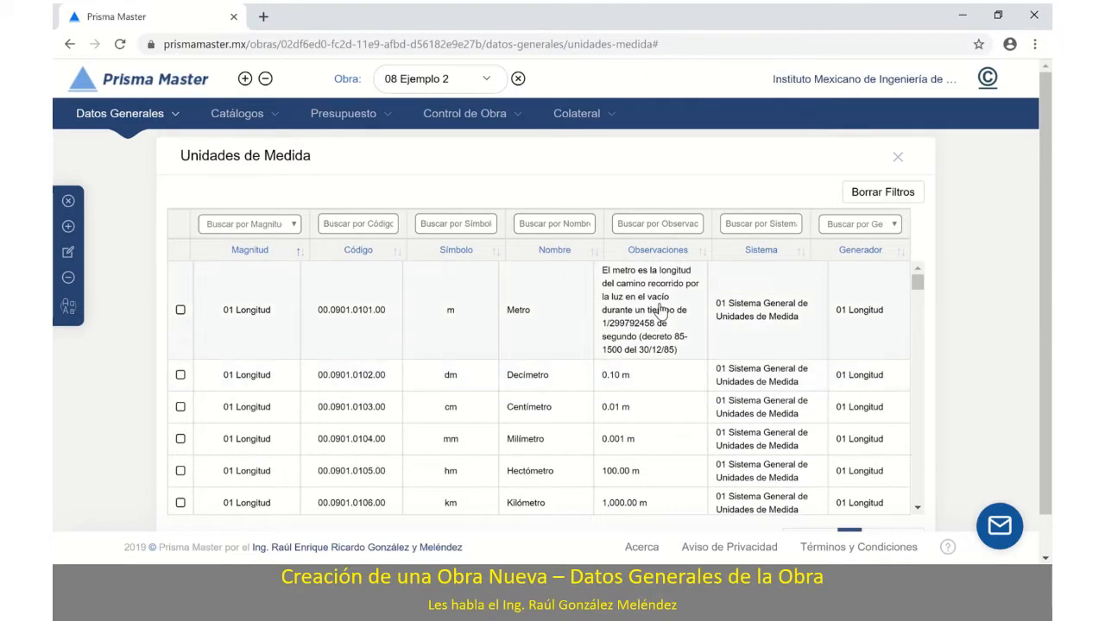
{"action": "left_click_drag", "start_coordinate": [611, 271], "coordinate": [706, 349]}
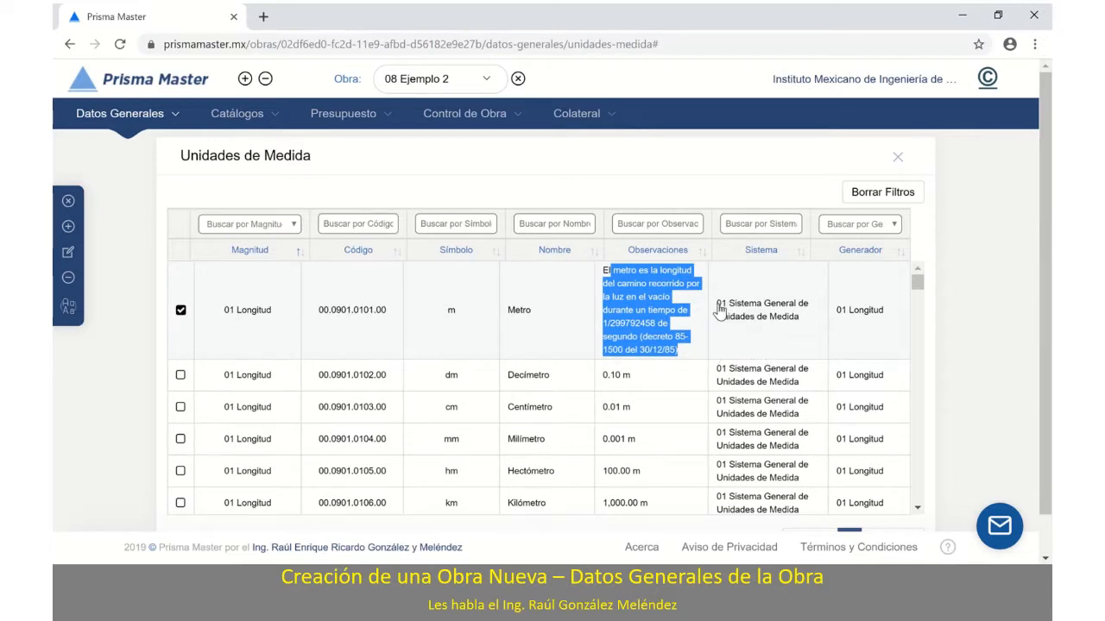
{"action": "left_click_drag", "start_coordinate": [717, 309], "coordinate": [811, 324]}
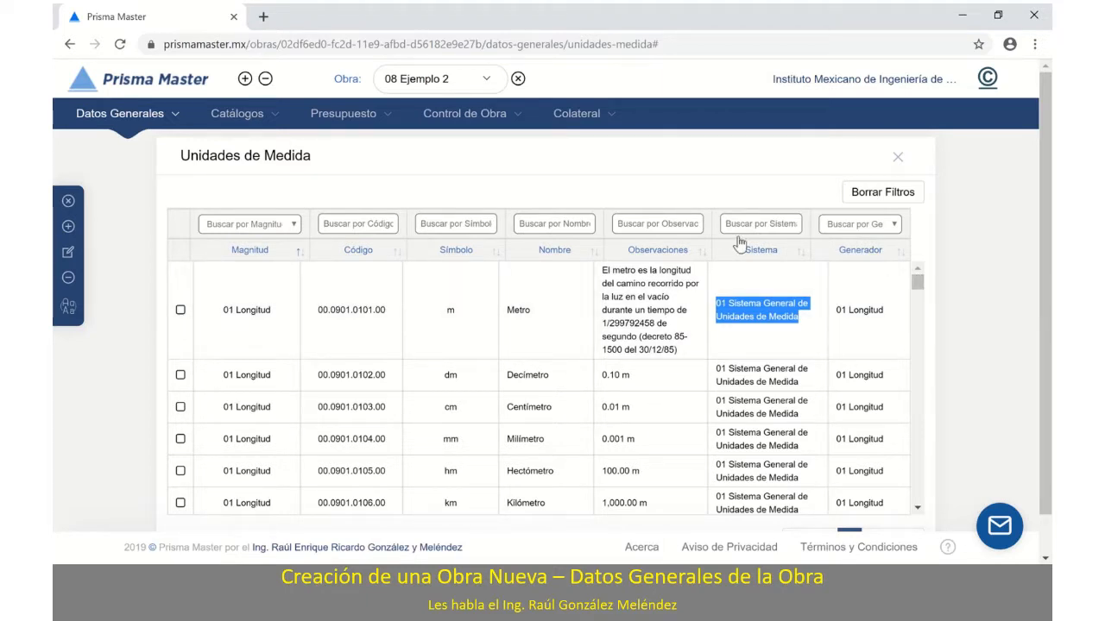
Reopen the Unidades de Medida of the obra and examine the Longitud units, highlighting the Símbolo of Metro
{"action": "left_click", "coordinate": [172, 116]}
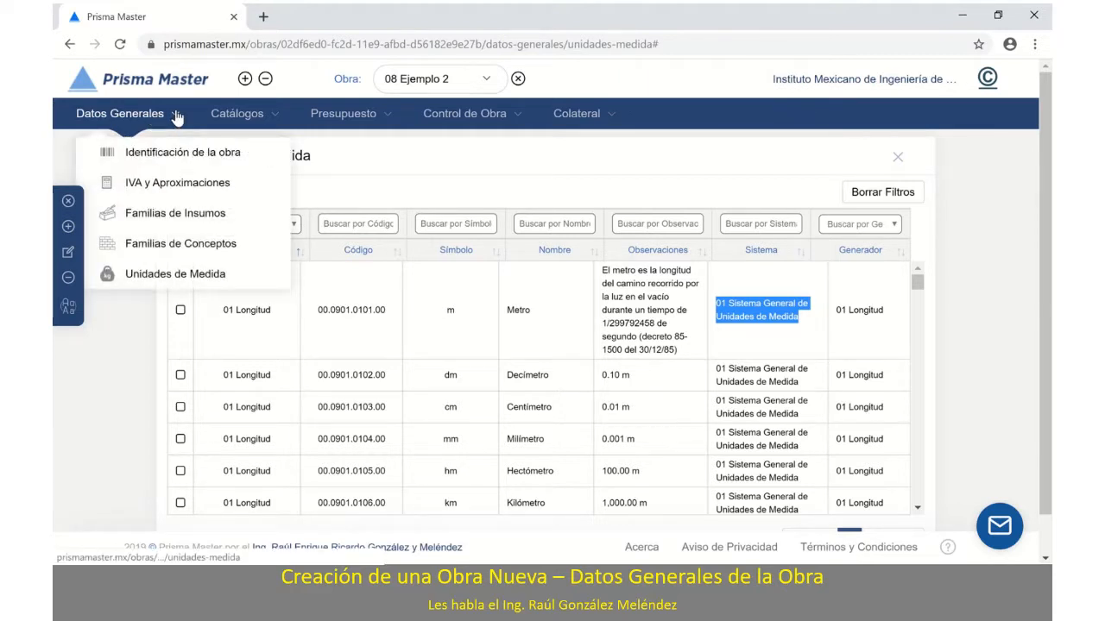
{"action": "left_click", "coordinate": [189, 275]}
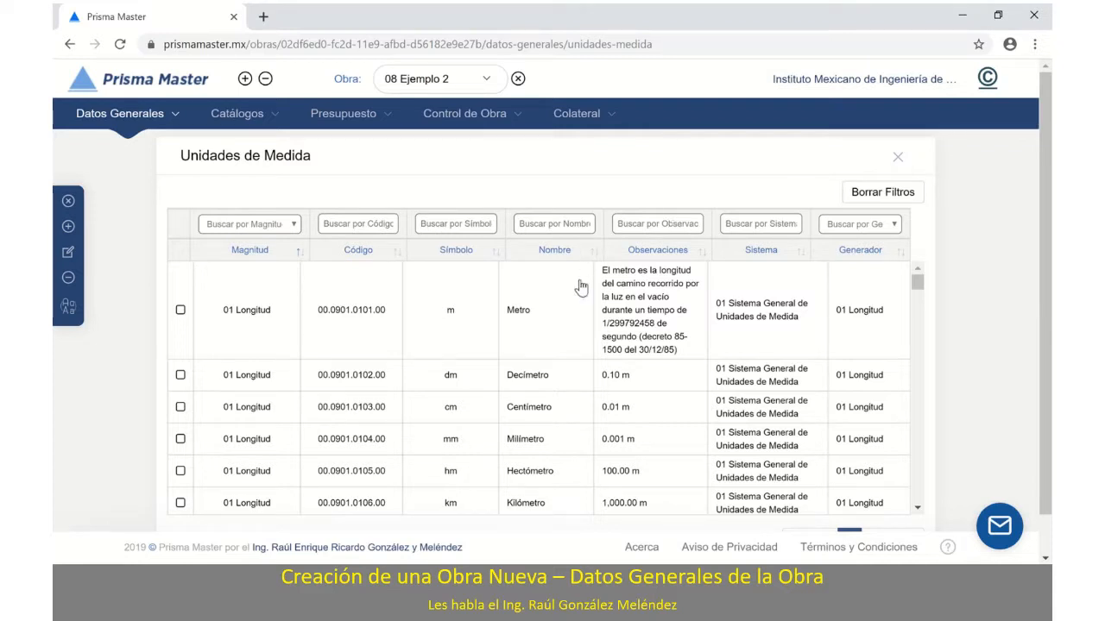
{"action": "scroll", "coordinate": [878, 448], "scroll_direction": "down", "scroll_amount": 2}
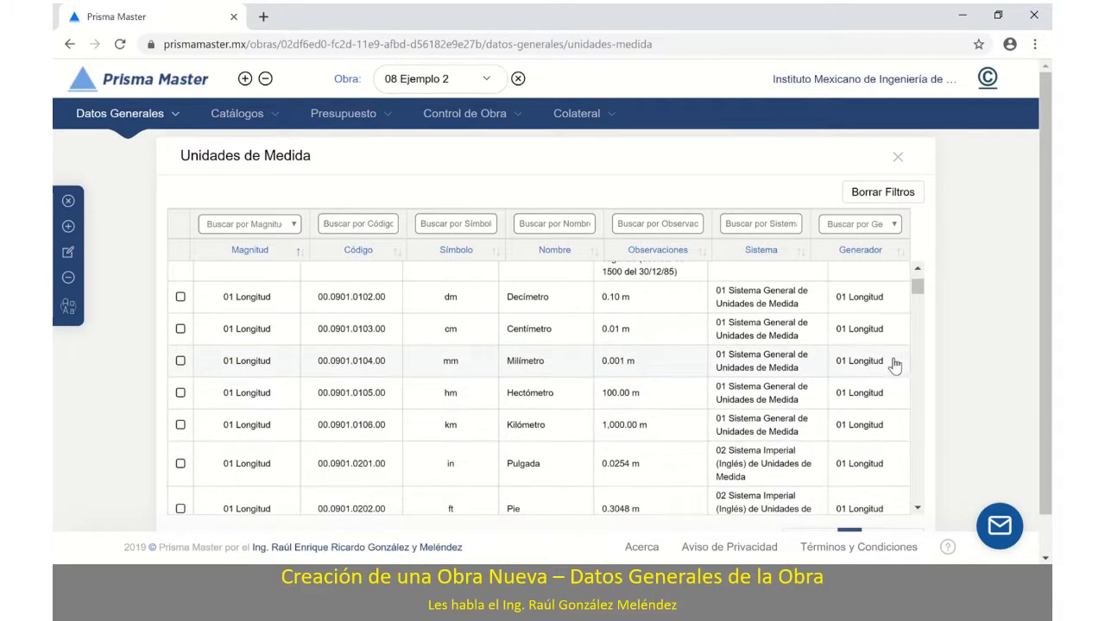
{"action": "left_click_drag", "start_coordinate": [915, 288], "coordinate": [910, 253]}
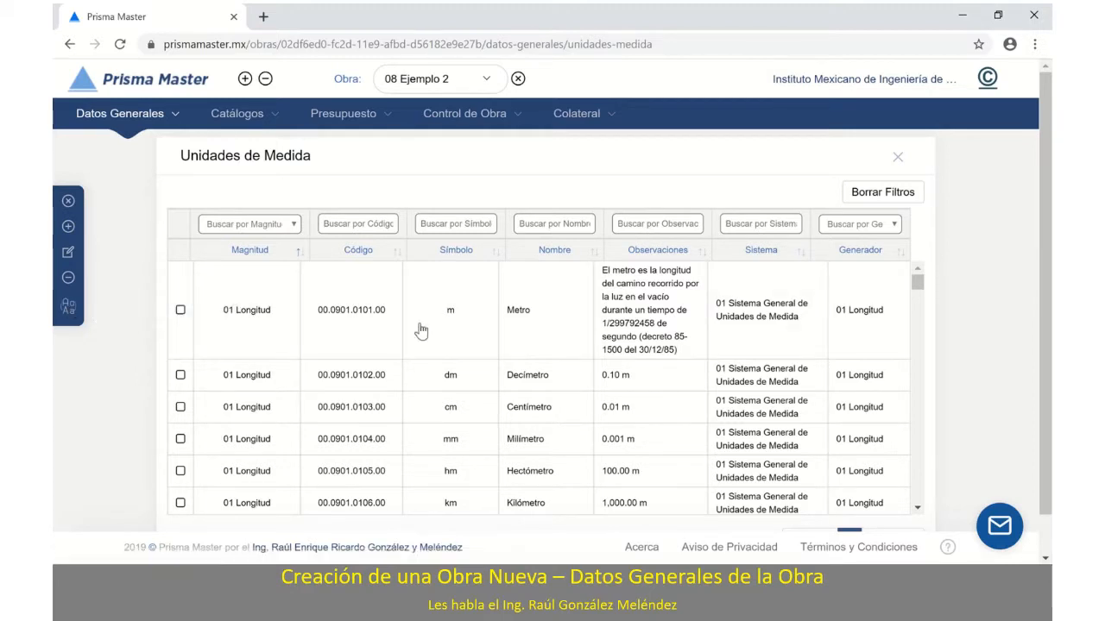
{"action": "double_click", "coordinate": [451, 311]}
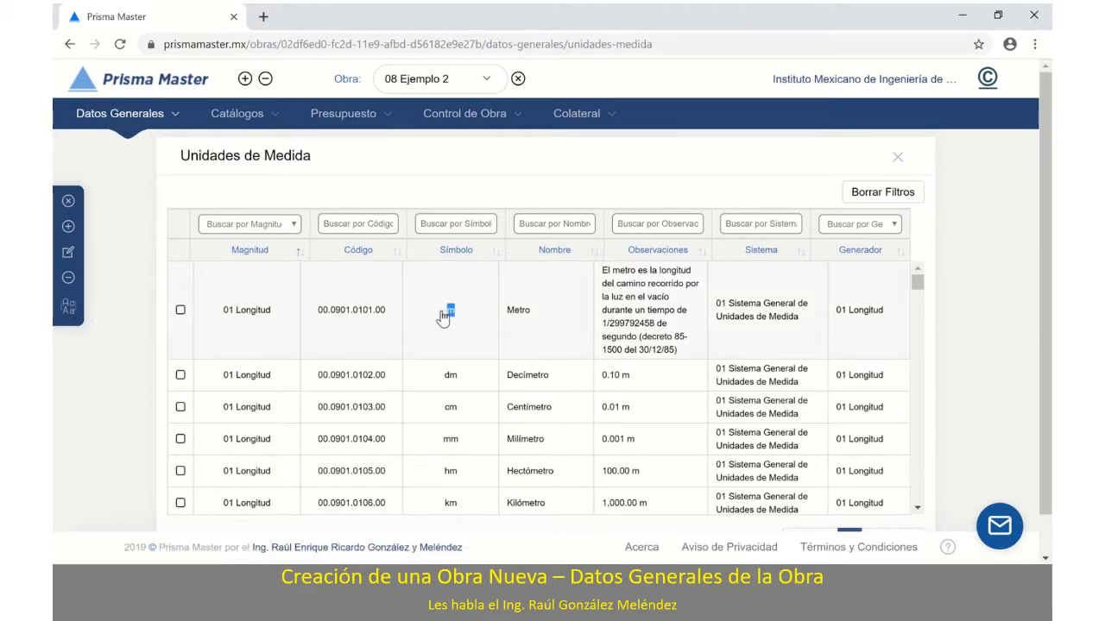